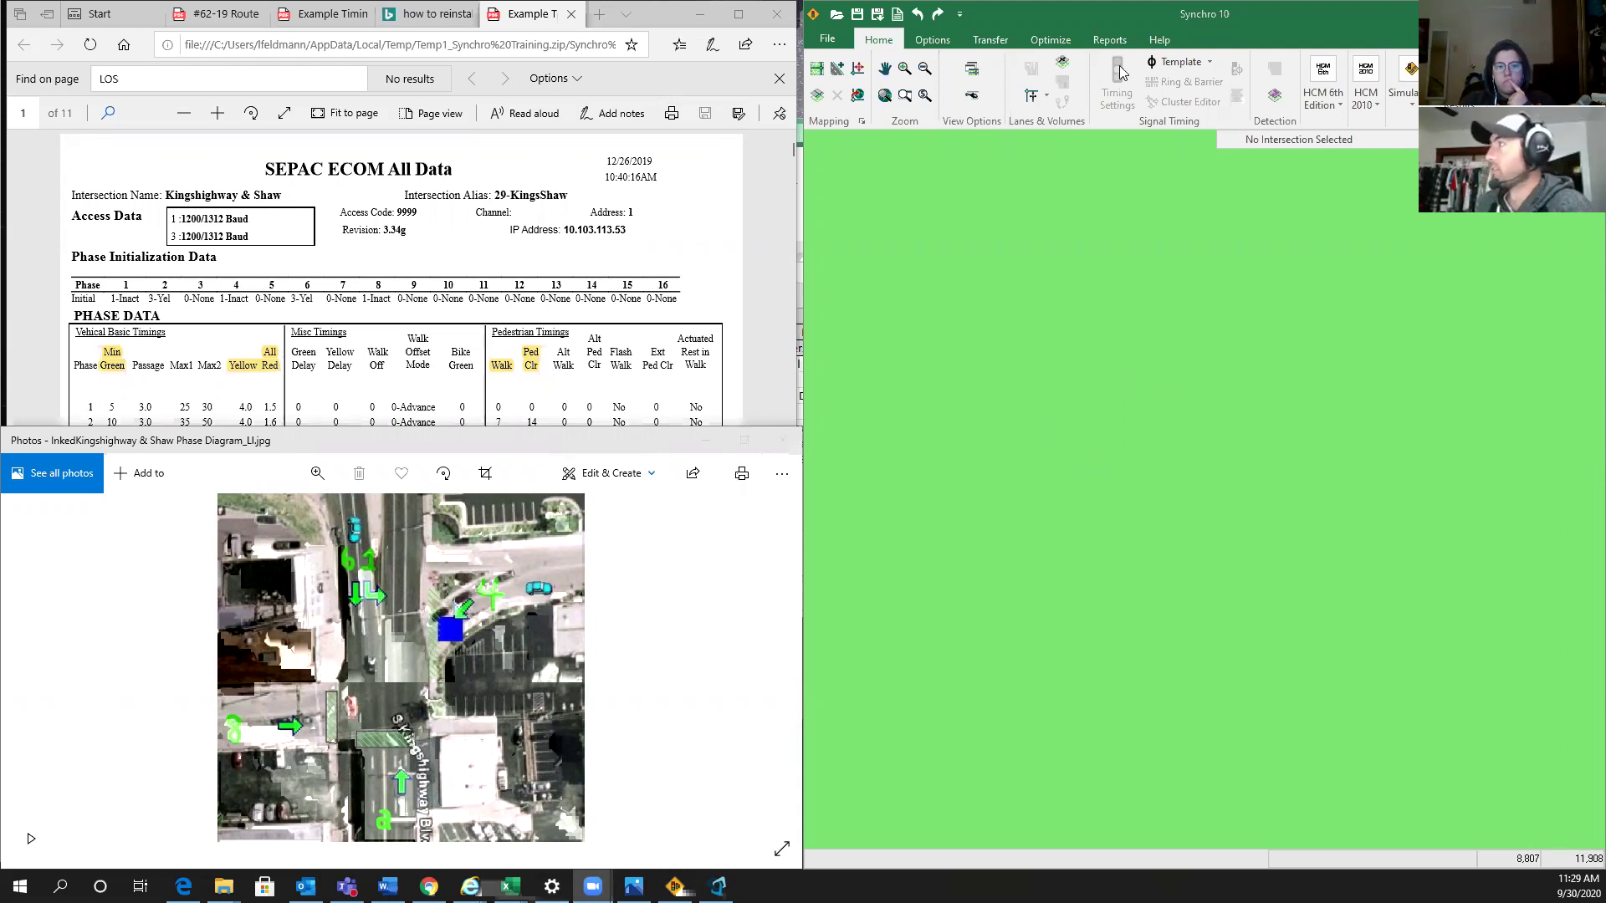
- Start creating a Bing background region and search its map for st. louis
left_click(1209, 22)
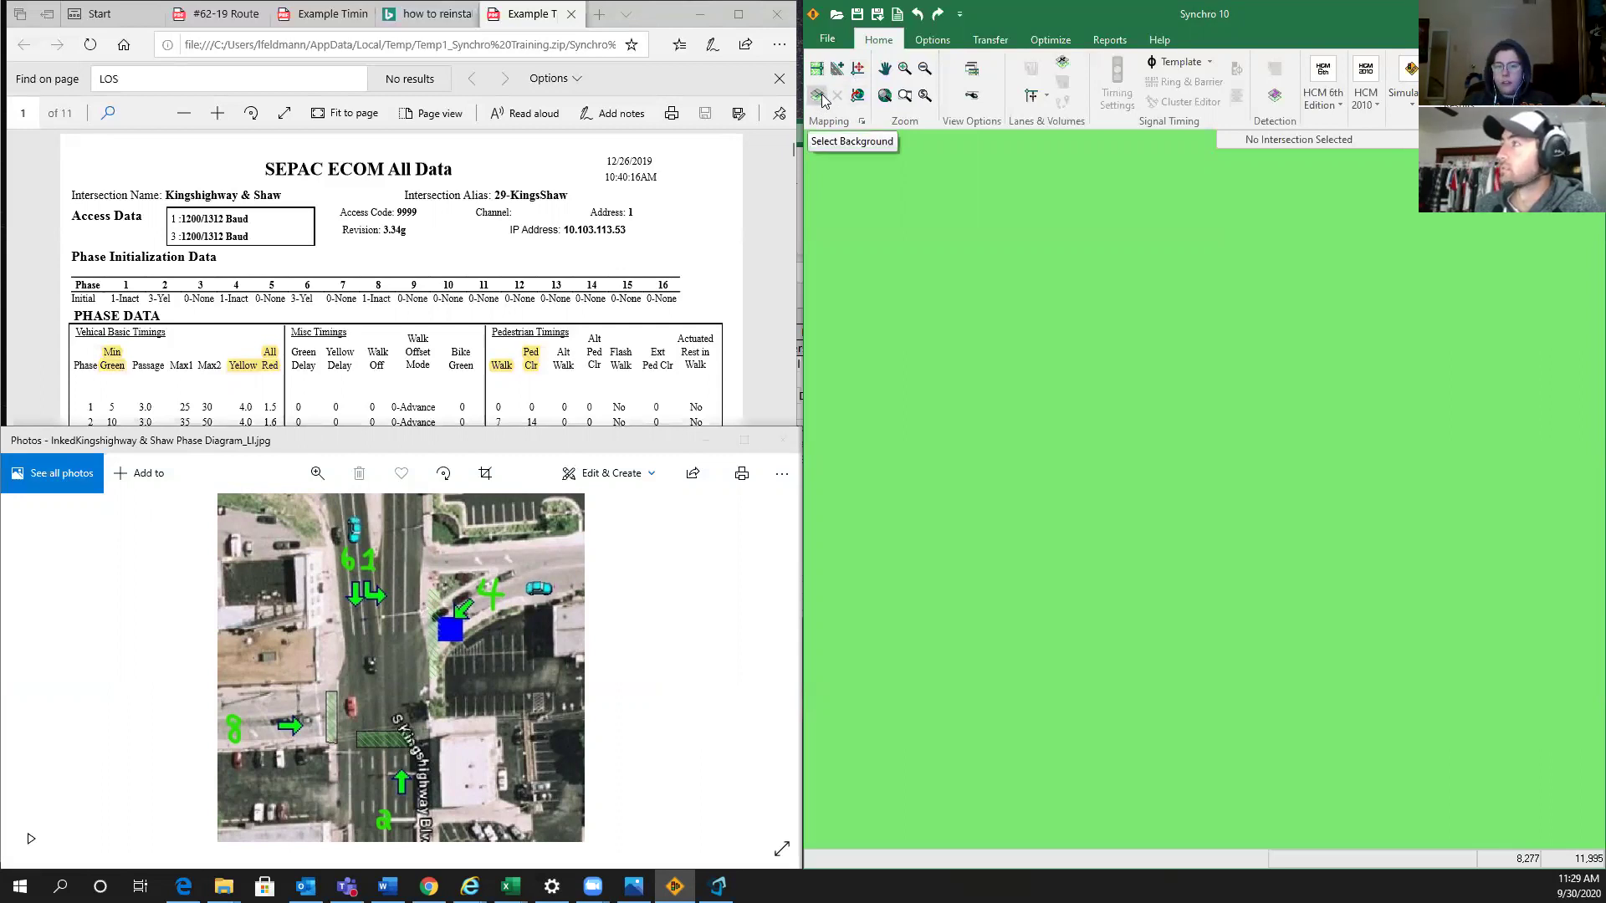
left_click(819, 99)
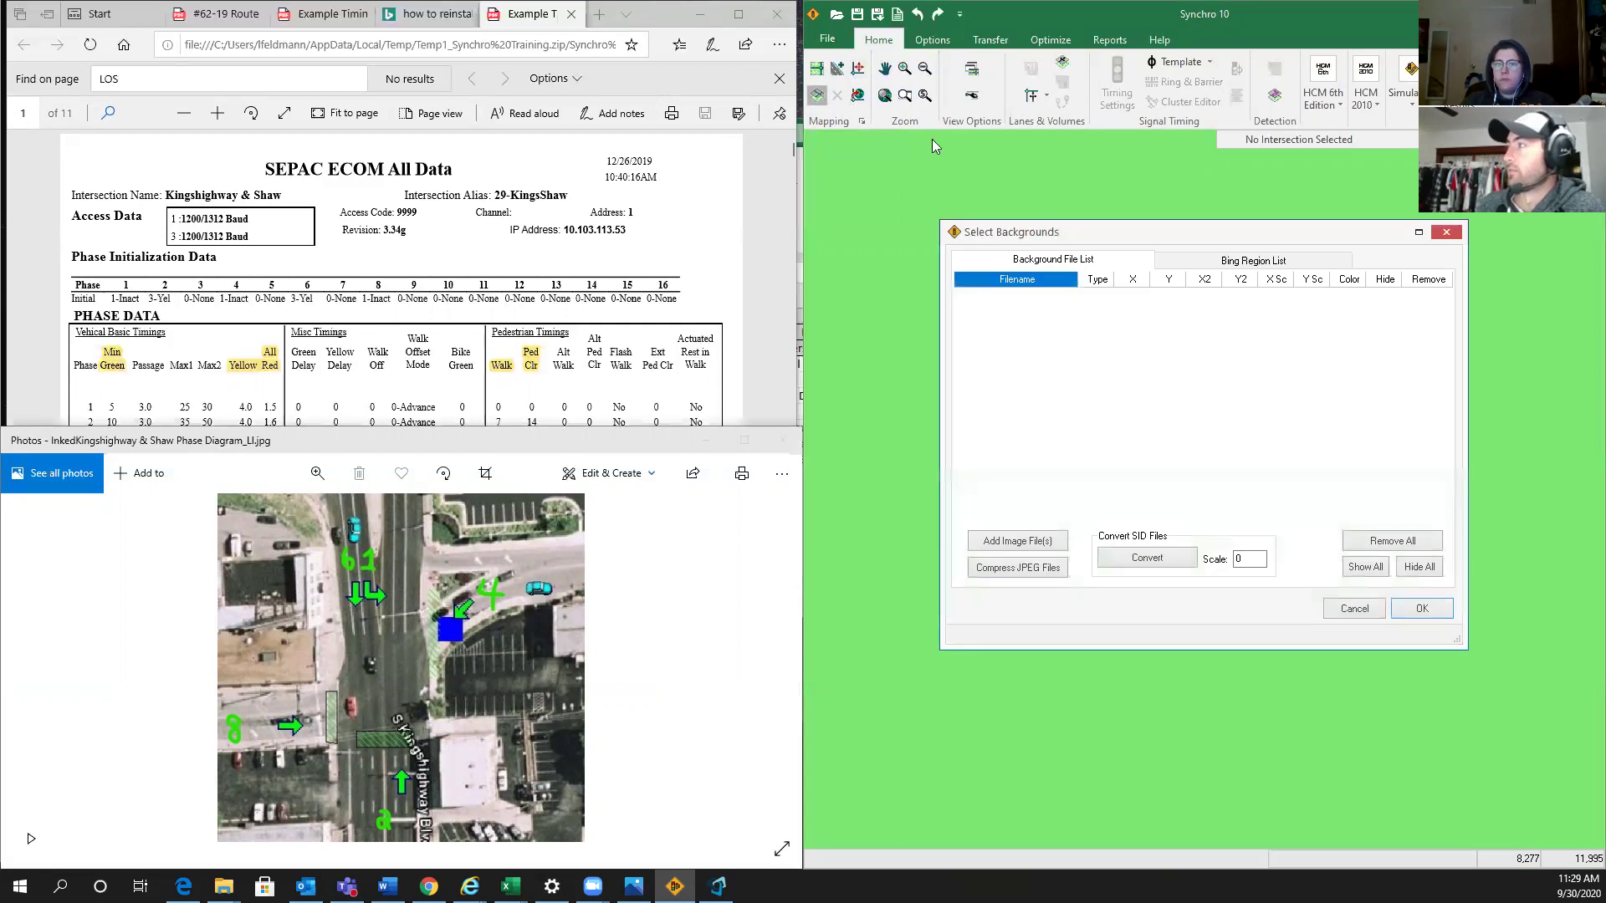
left_click(1263, 262)
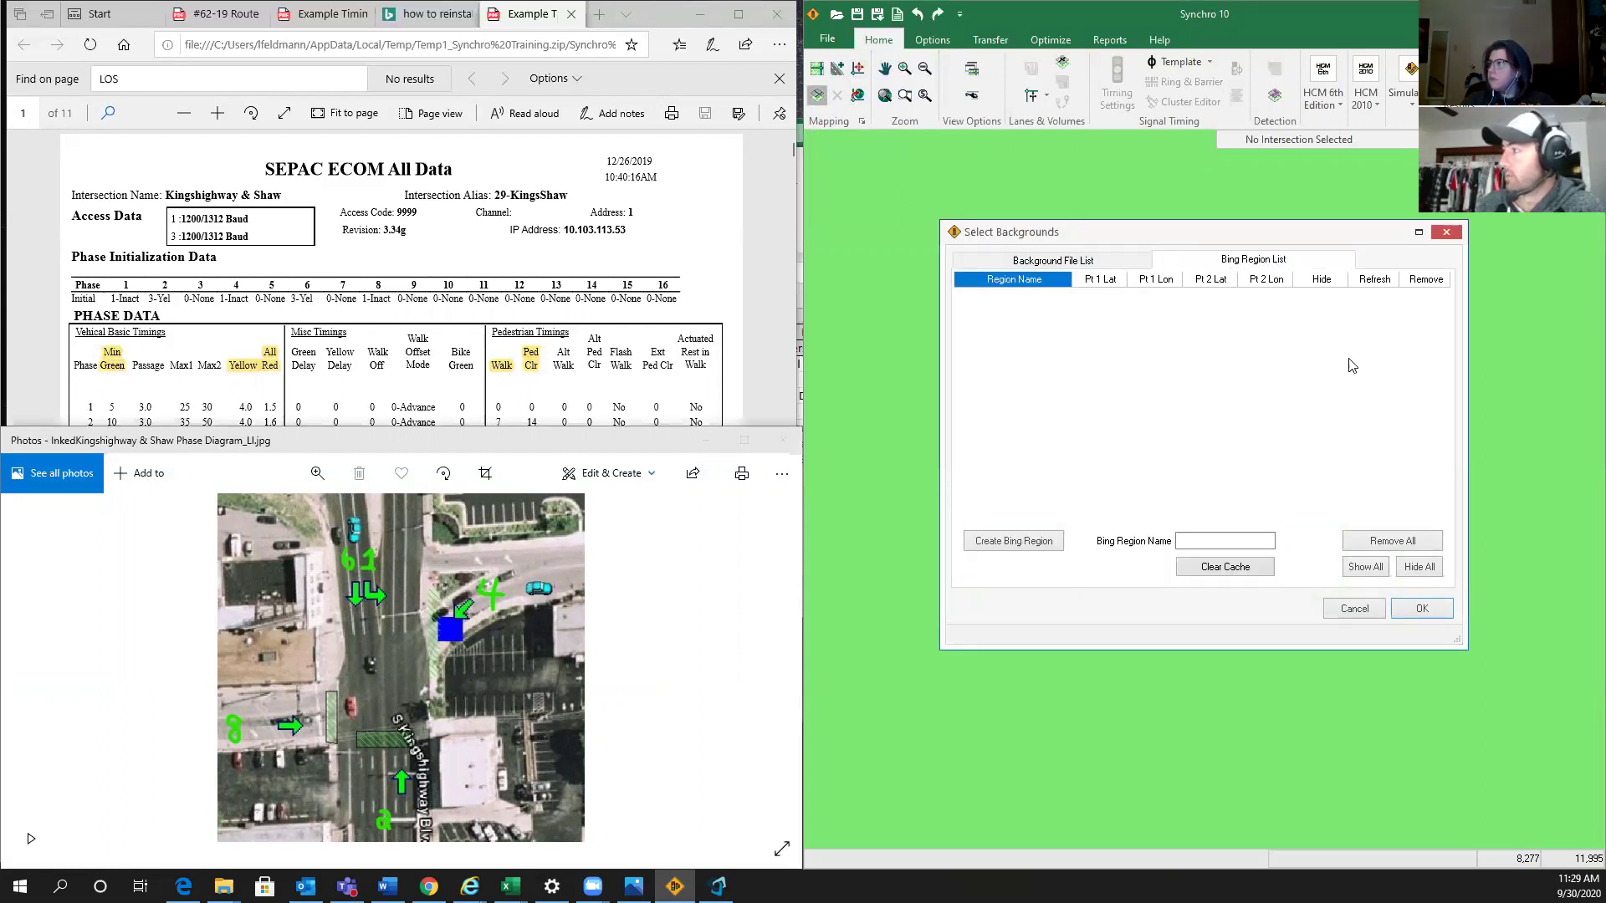
left_click(1024, 544)
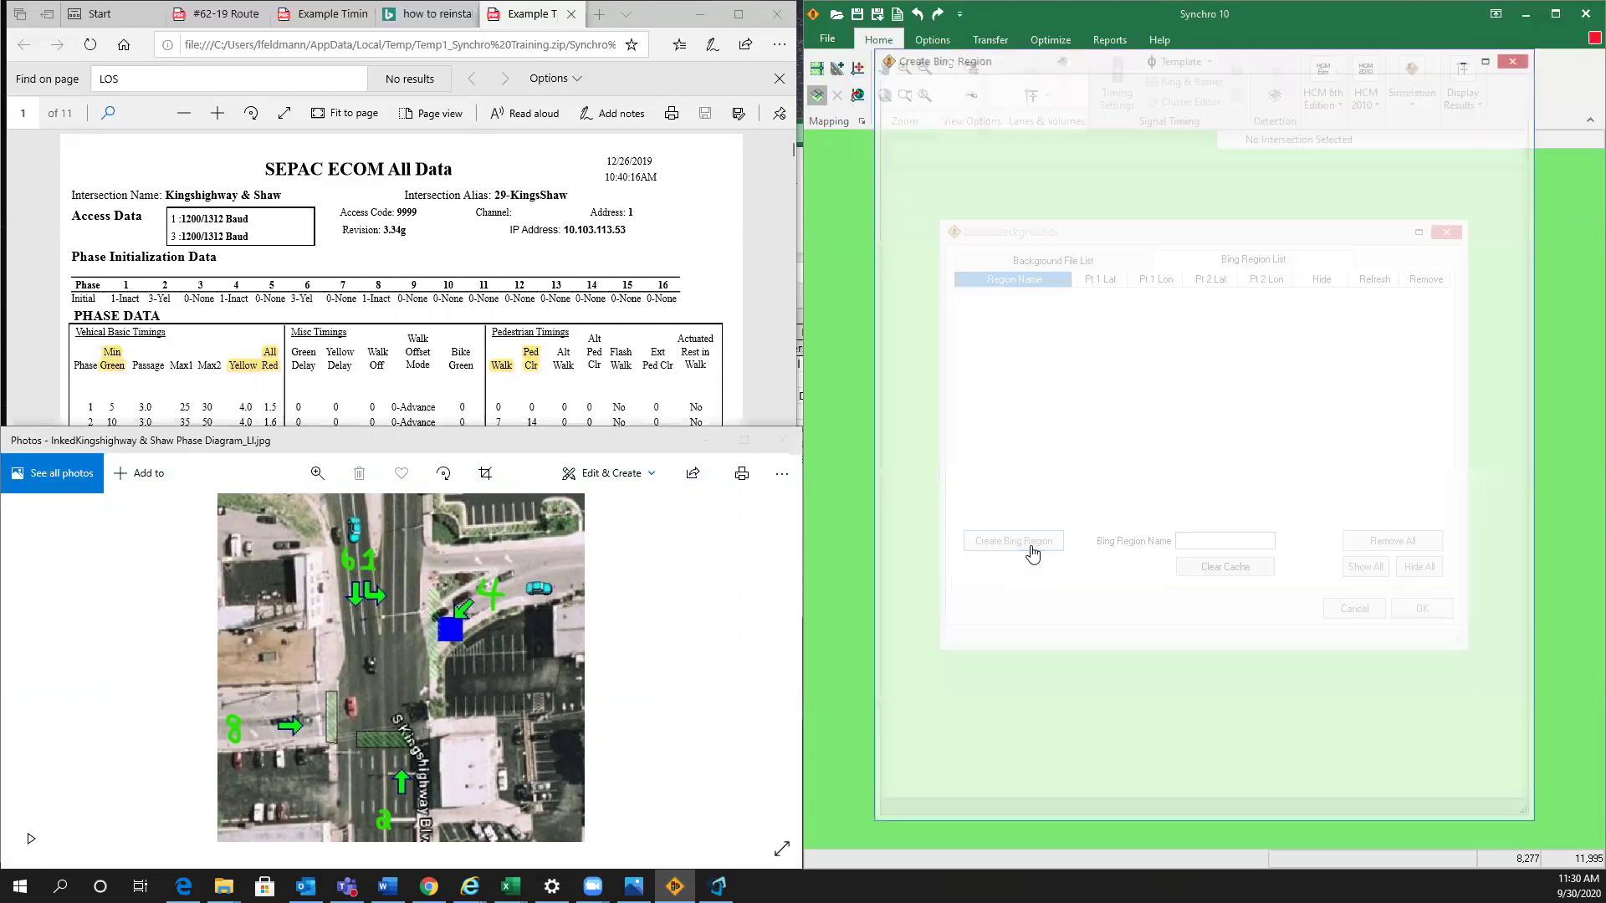
type("st. louis")
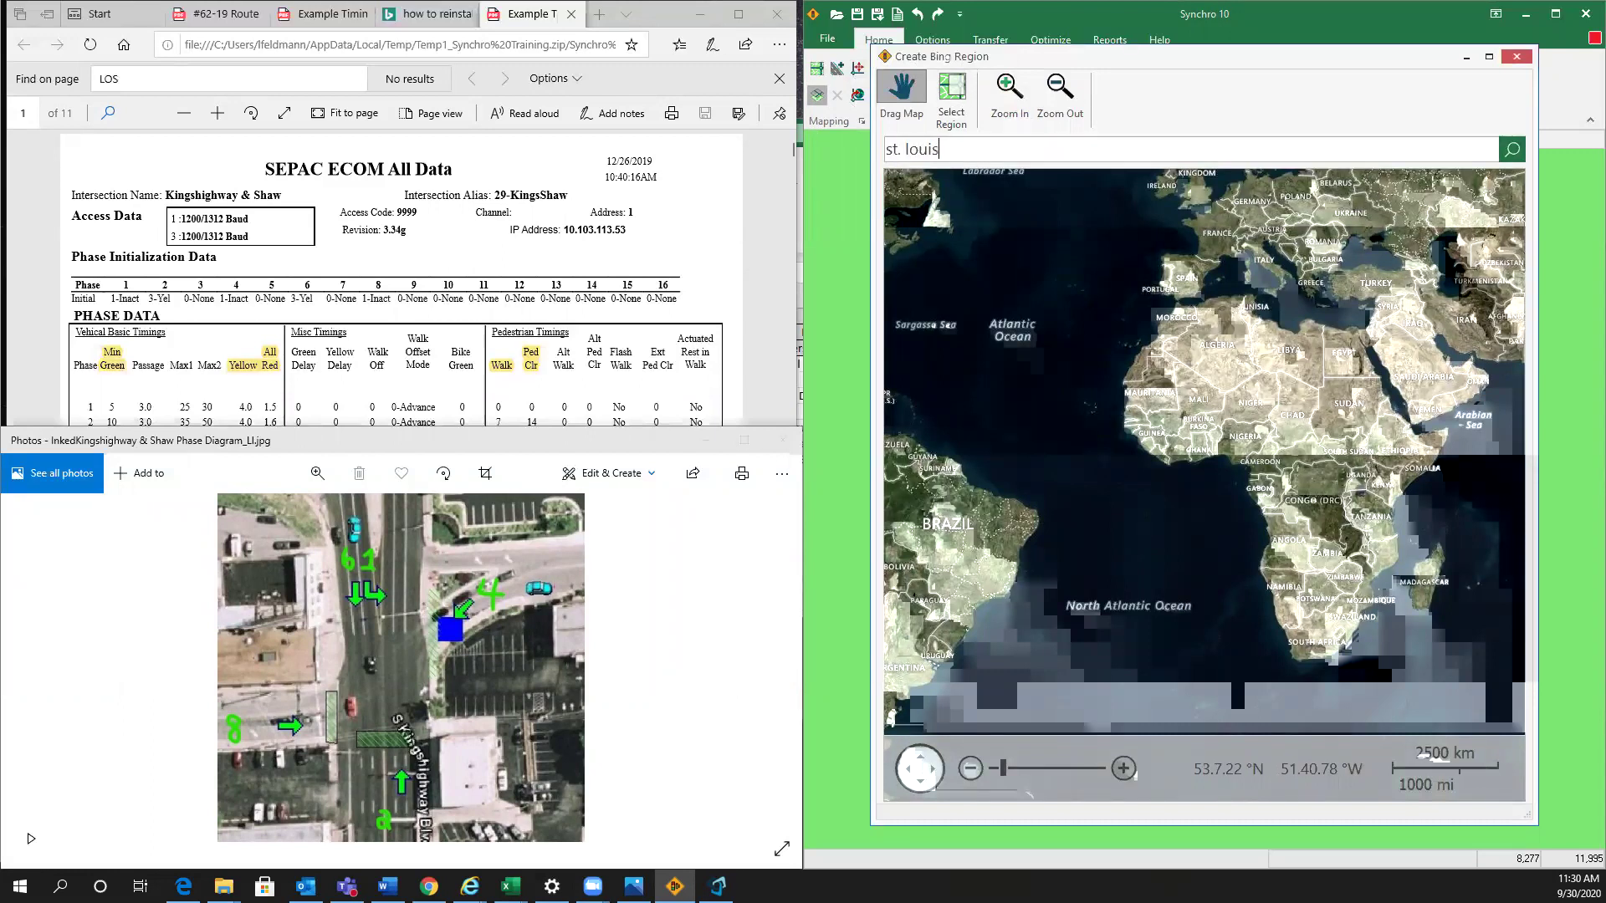
key("Return")
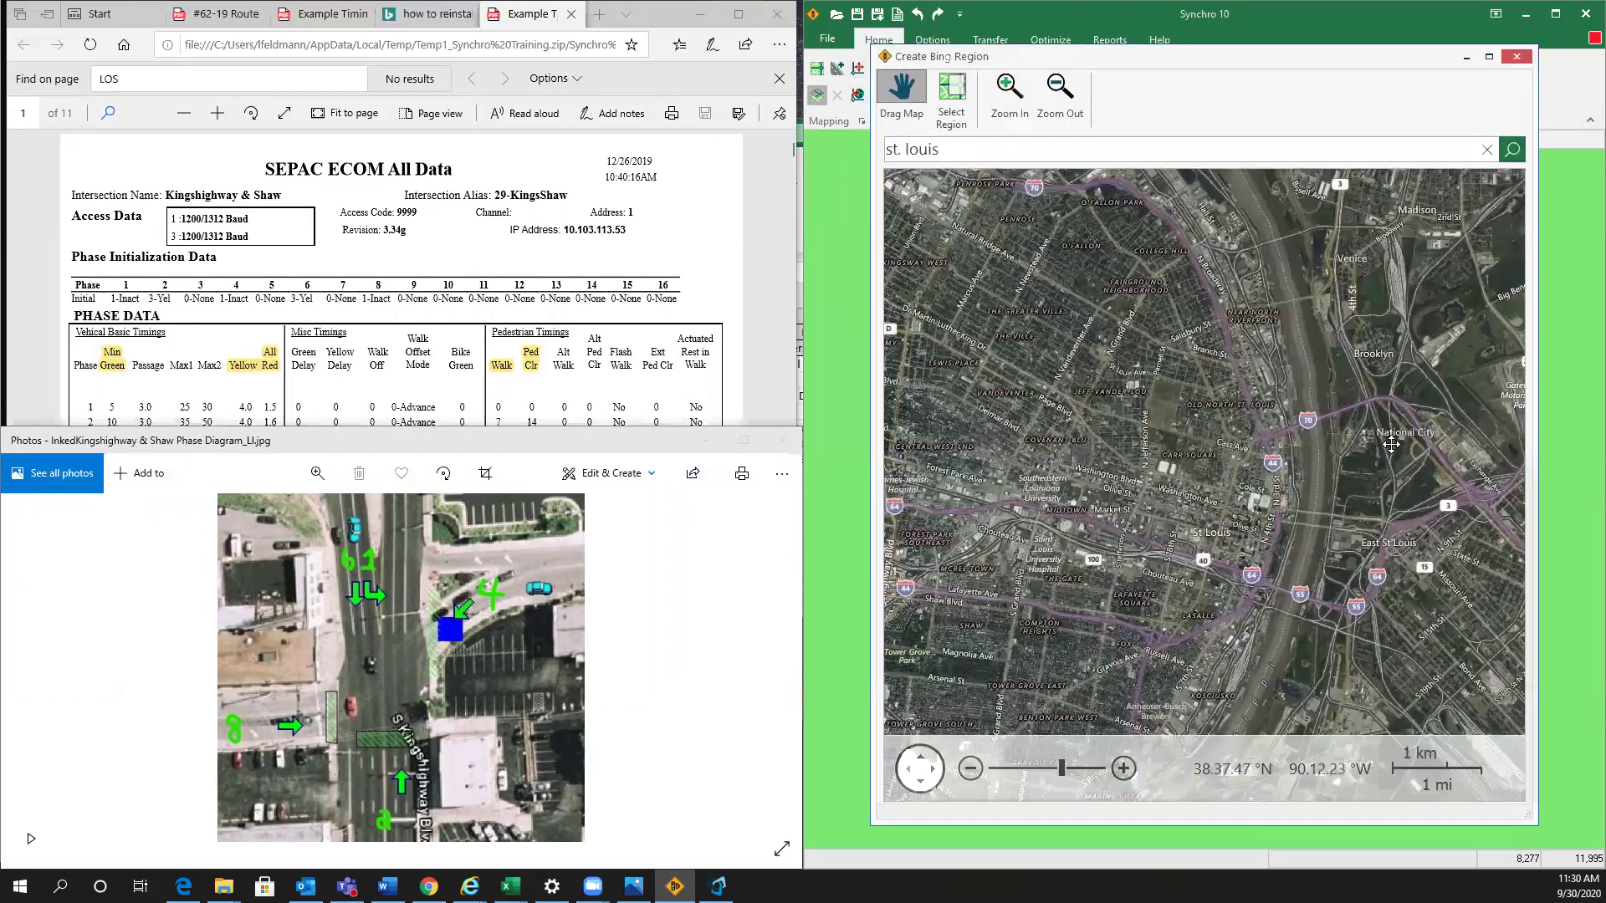
- Select a tall rectangular Bing map region covering the Kingshighway corridor on both sides of Interstate 44
left_click_drag(1274, 469, 1388, 479)
left_click_drag(1213, 467, 1328, 470)
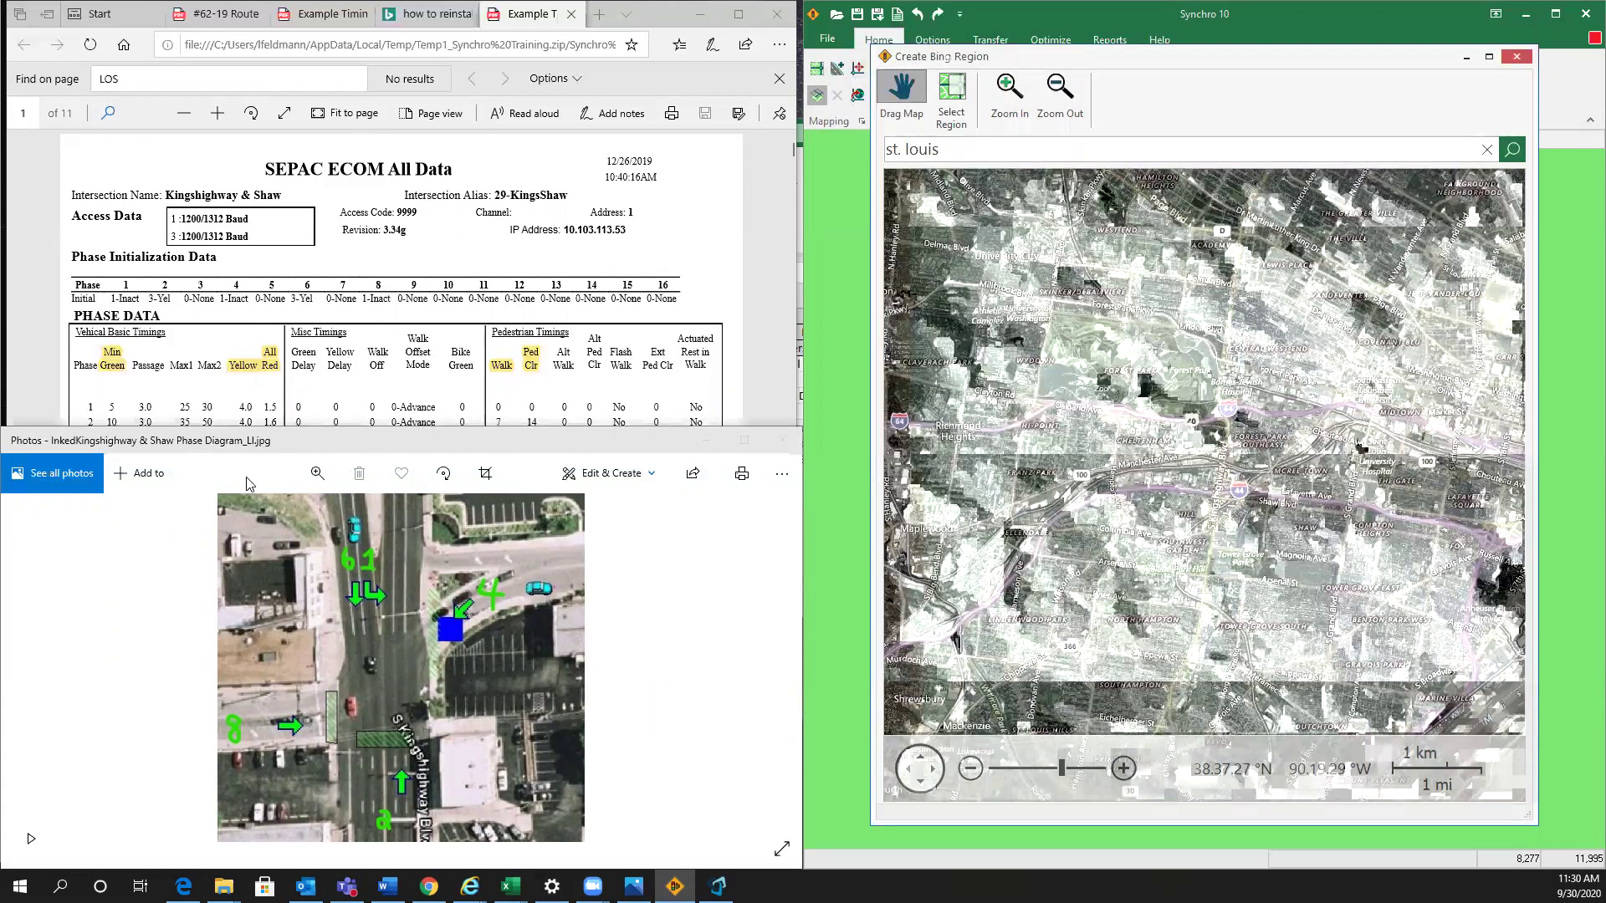
left_click_drag(1256, 502, 1151, 386)
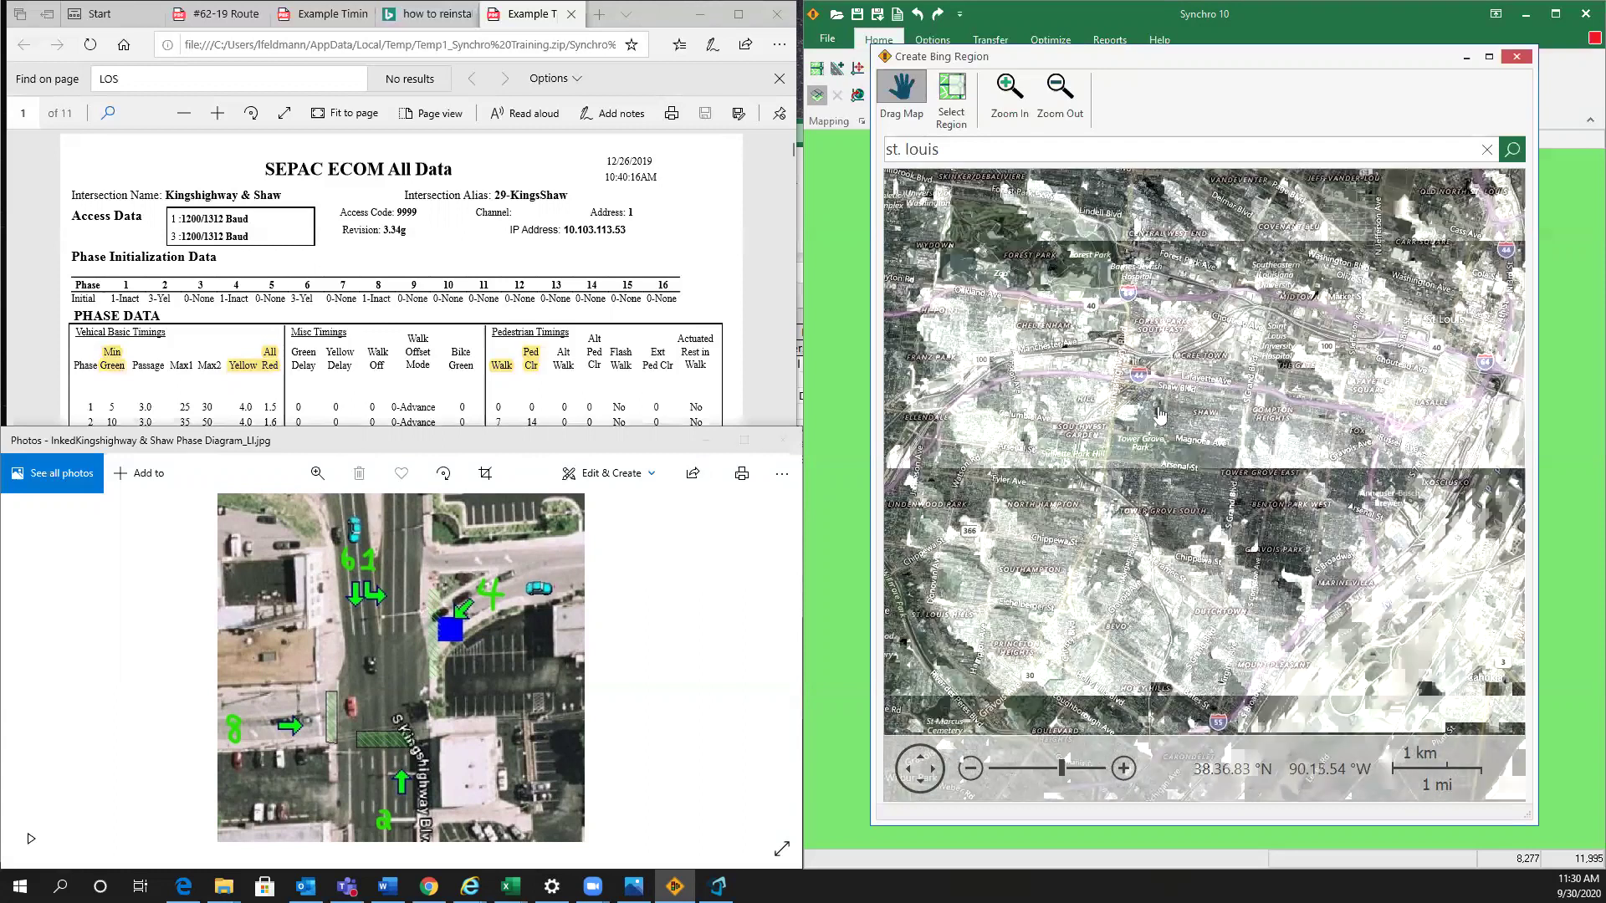
scroll(1142, 384, "up", 1)
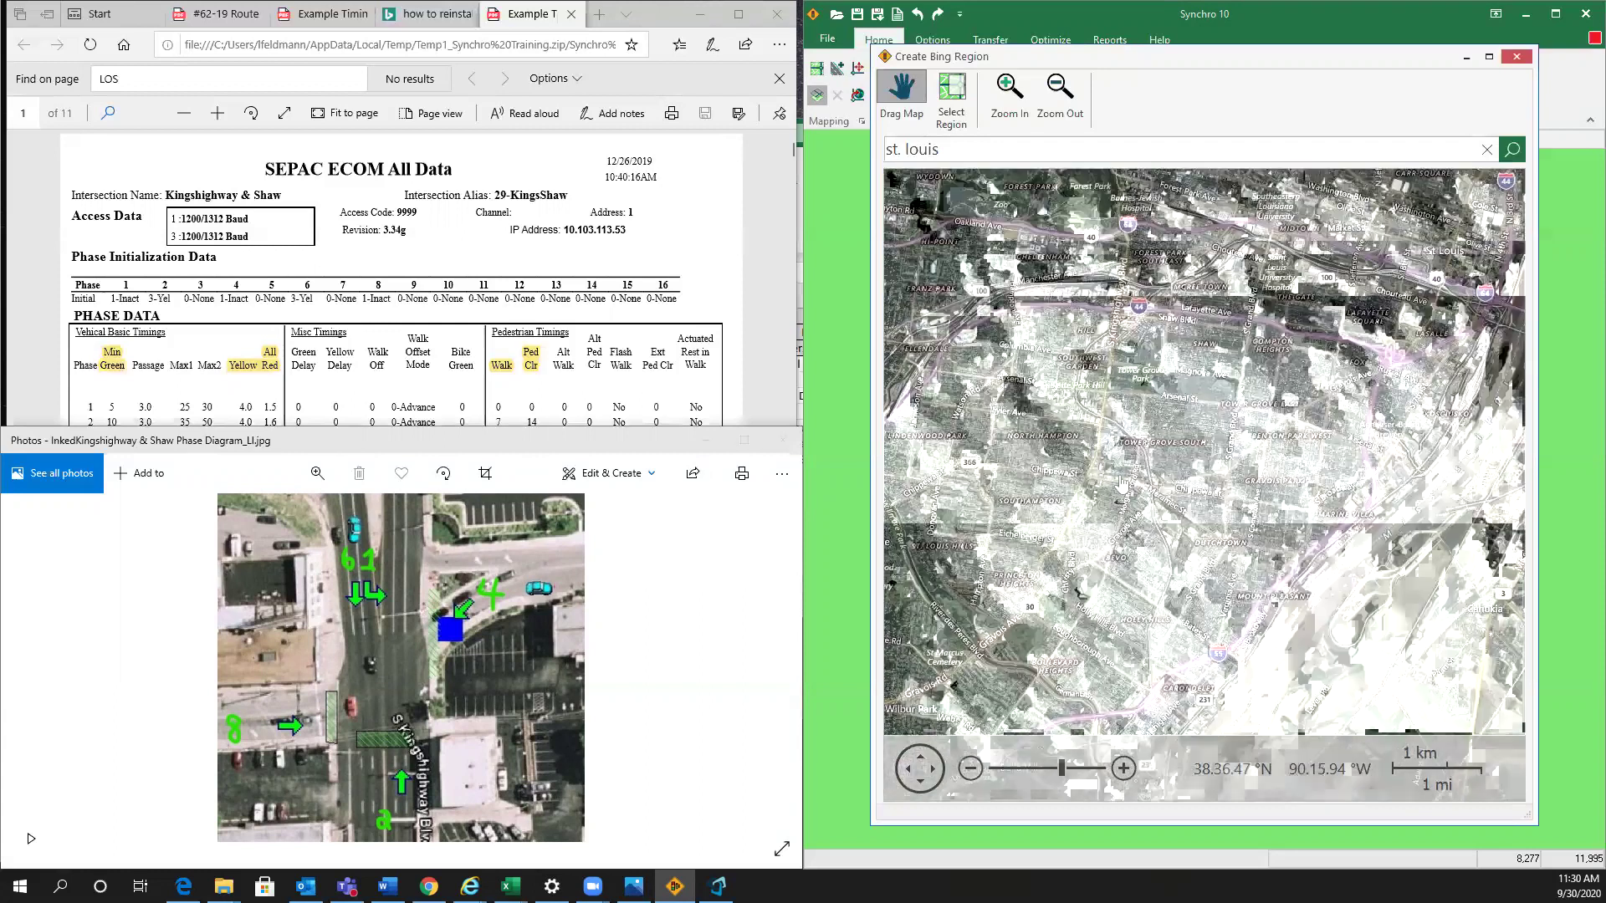
scroll(1016, 371, "up", 1)
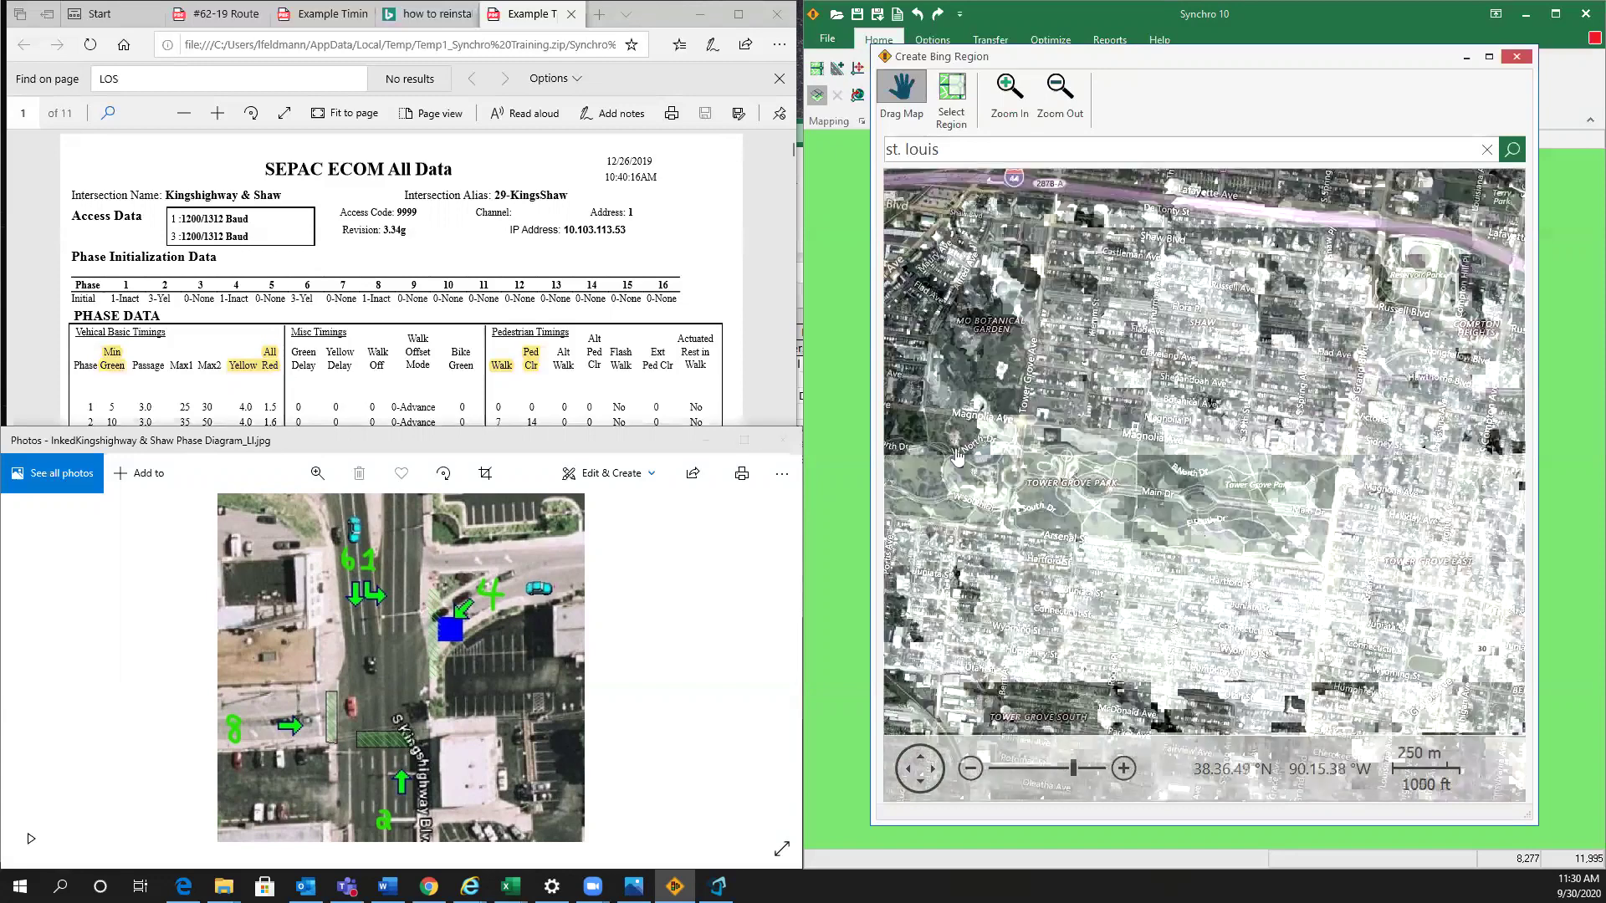
left_click_drag(1157, 448, 1197, 504)
scroll(1169, 460, "up", 1)
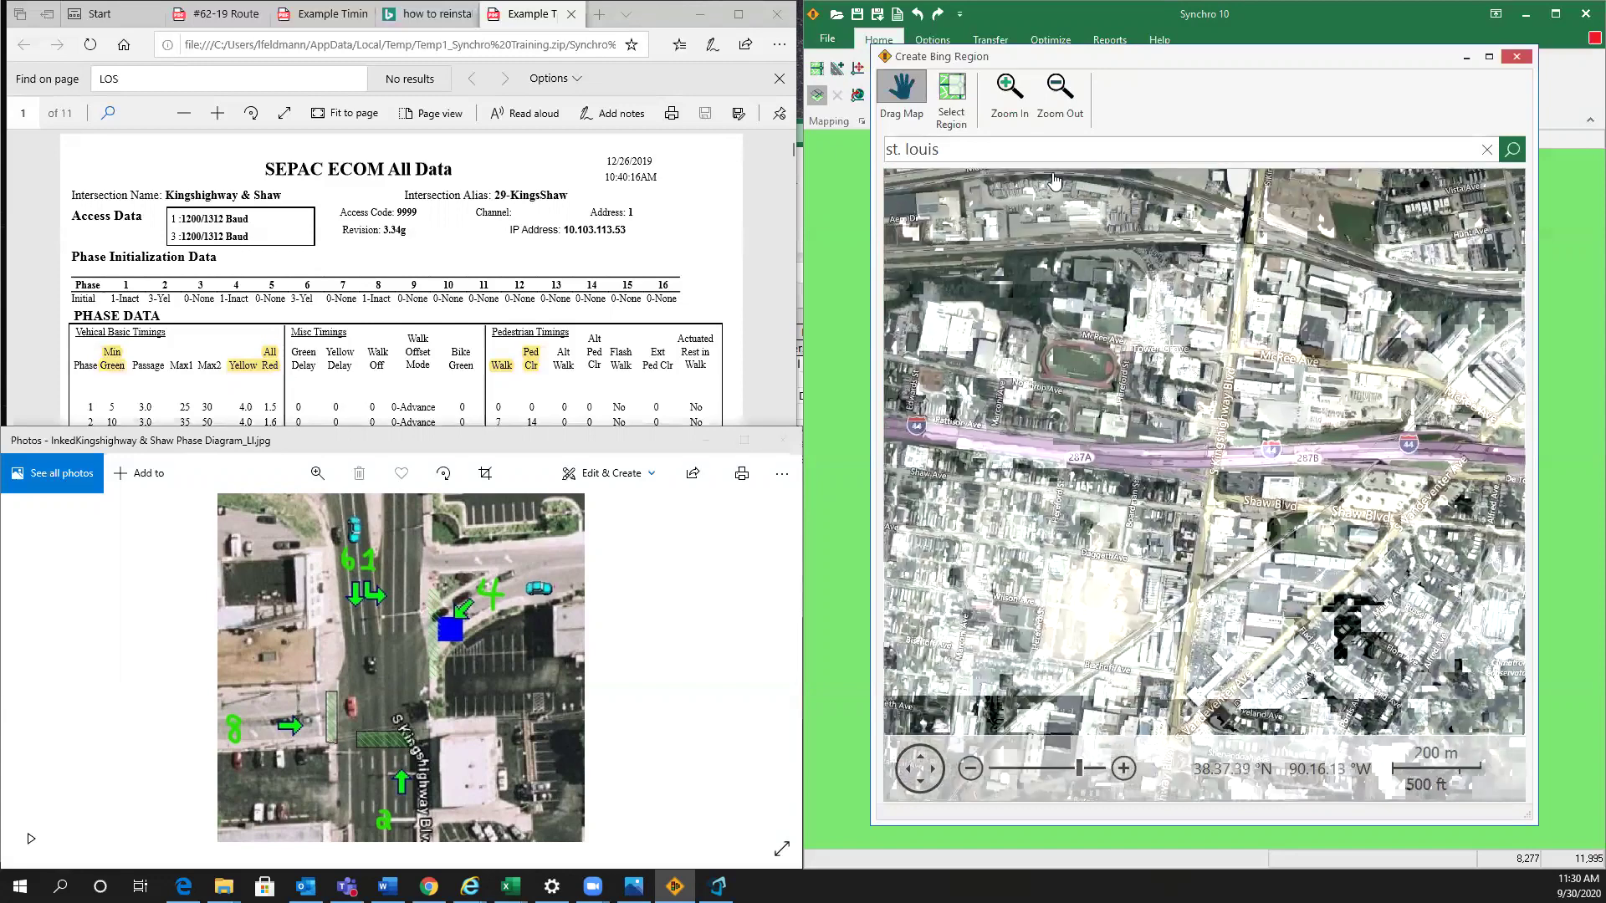
left_click(955, 92)
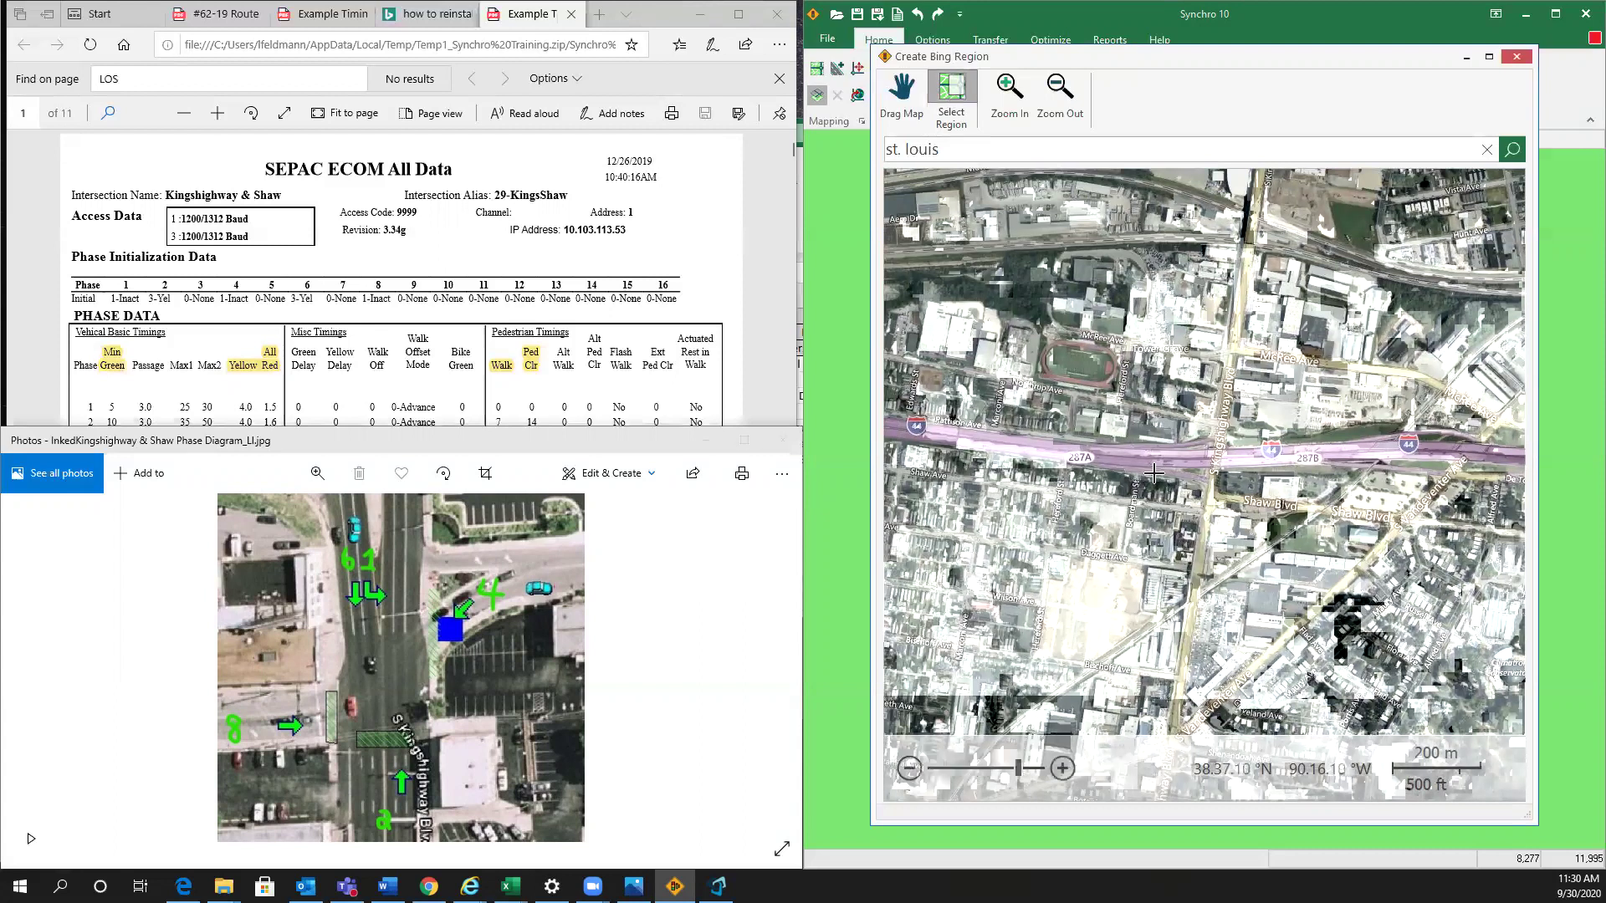
left_click_drag(1110, 269, 1311, 694)
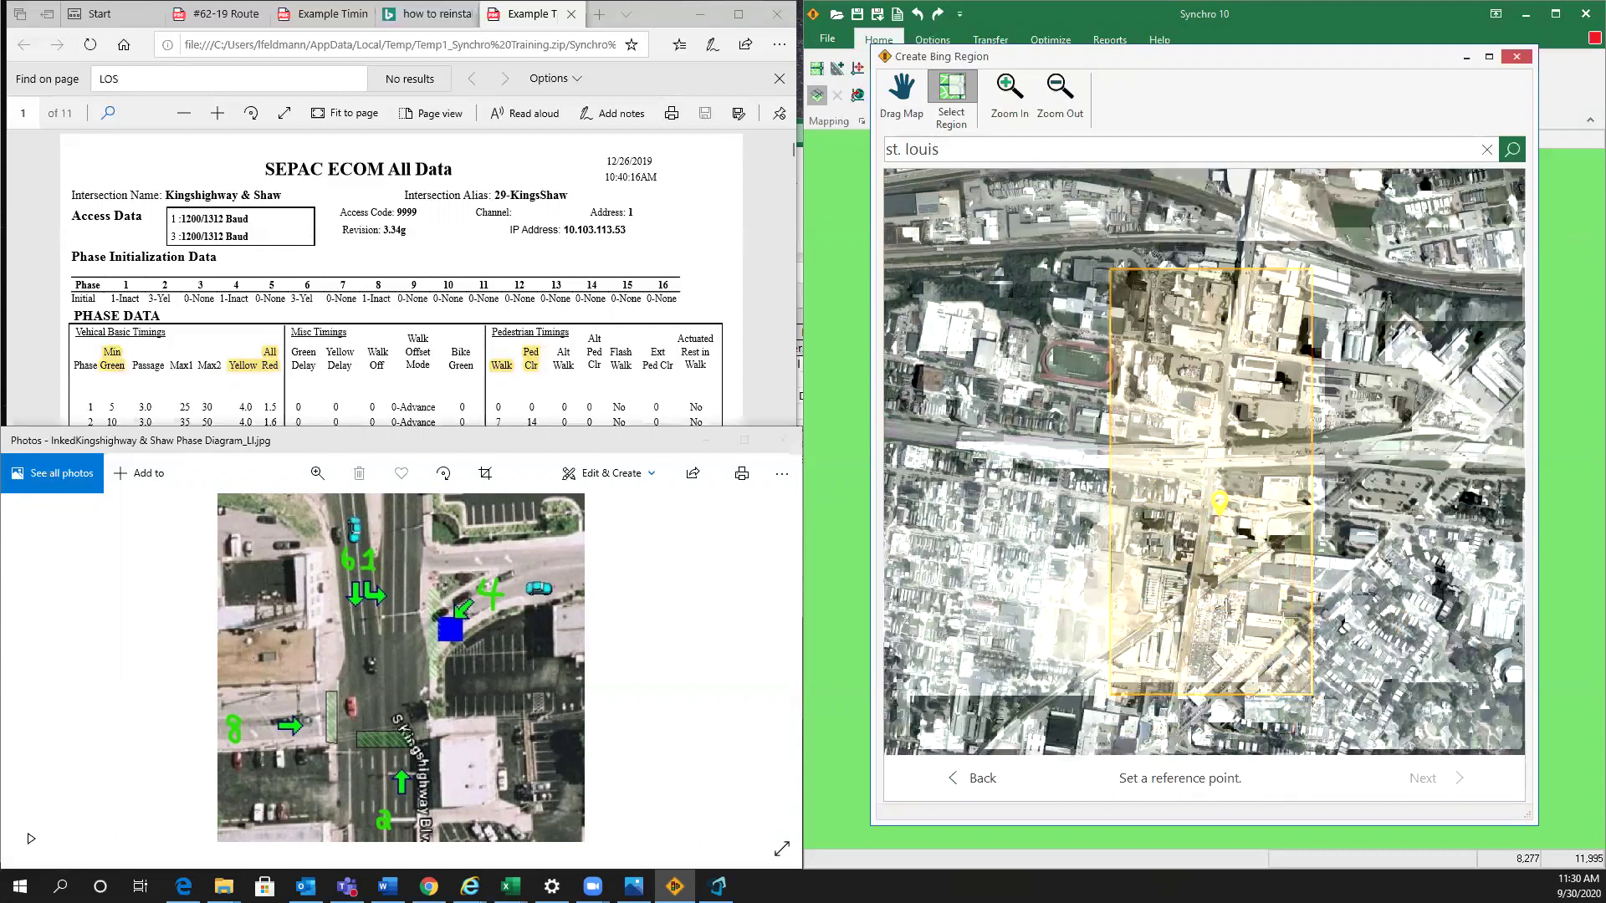
- Place the region's reference point on Kingshighway north of Interstate 44 and match it to a point near the centre of the Synchro map
scroll(1212, 462, "up", 1)
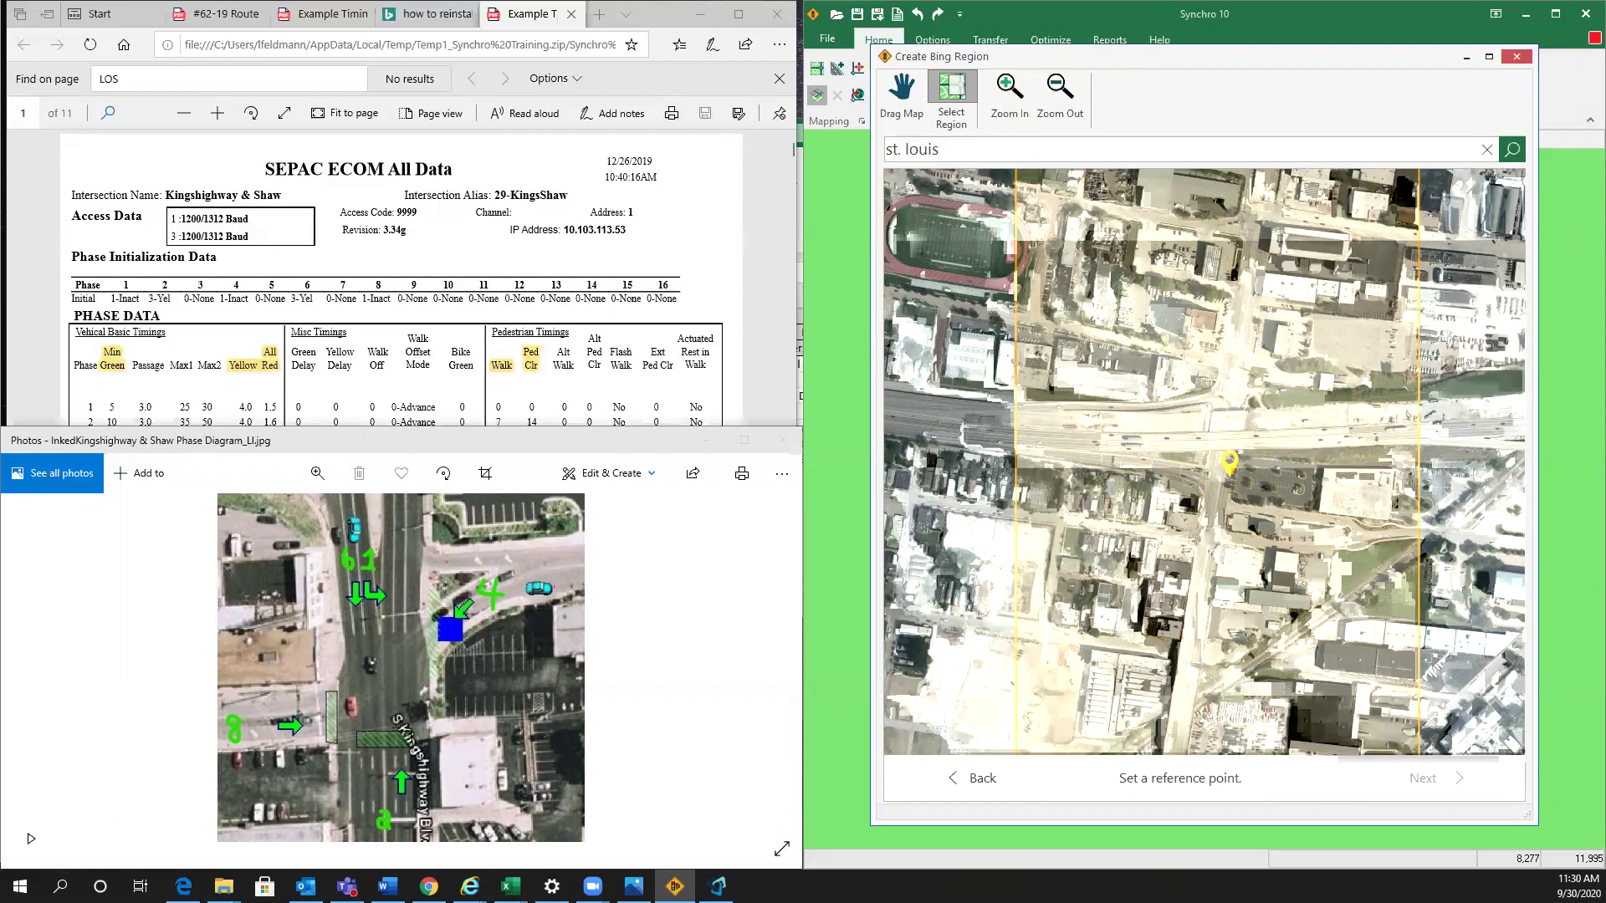
scroll(1250, 408, "down", 1)
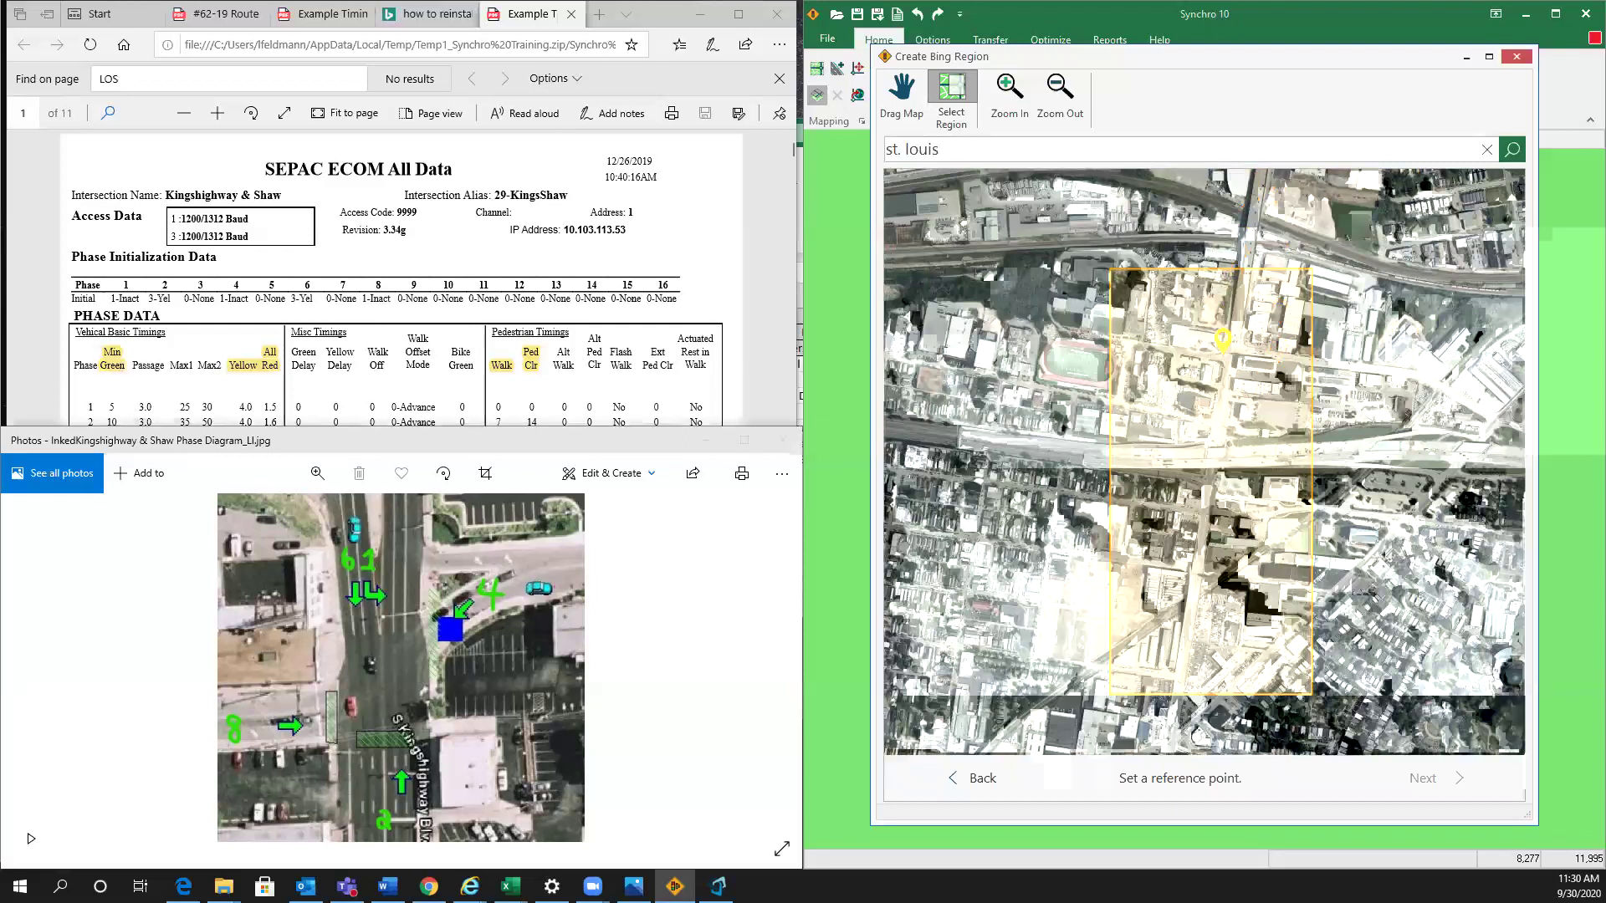
scroll(1235, 342, "up", 1)
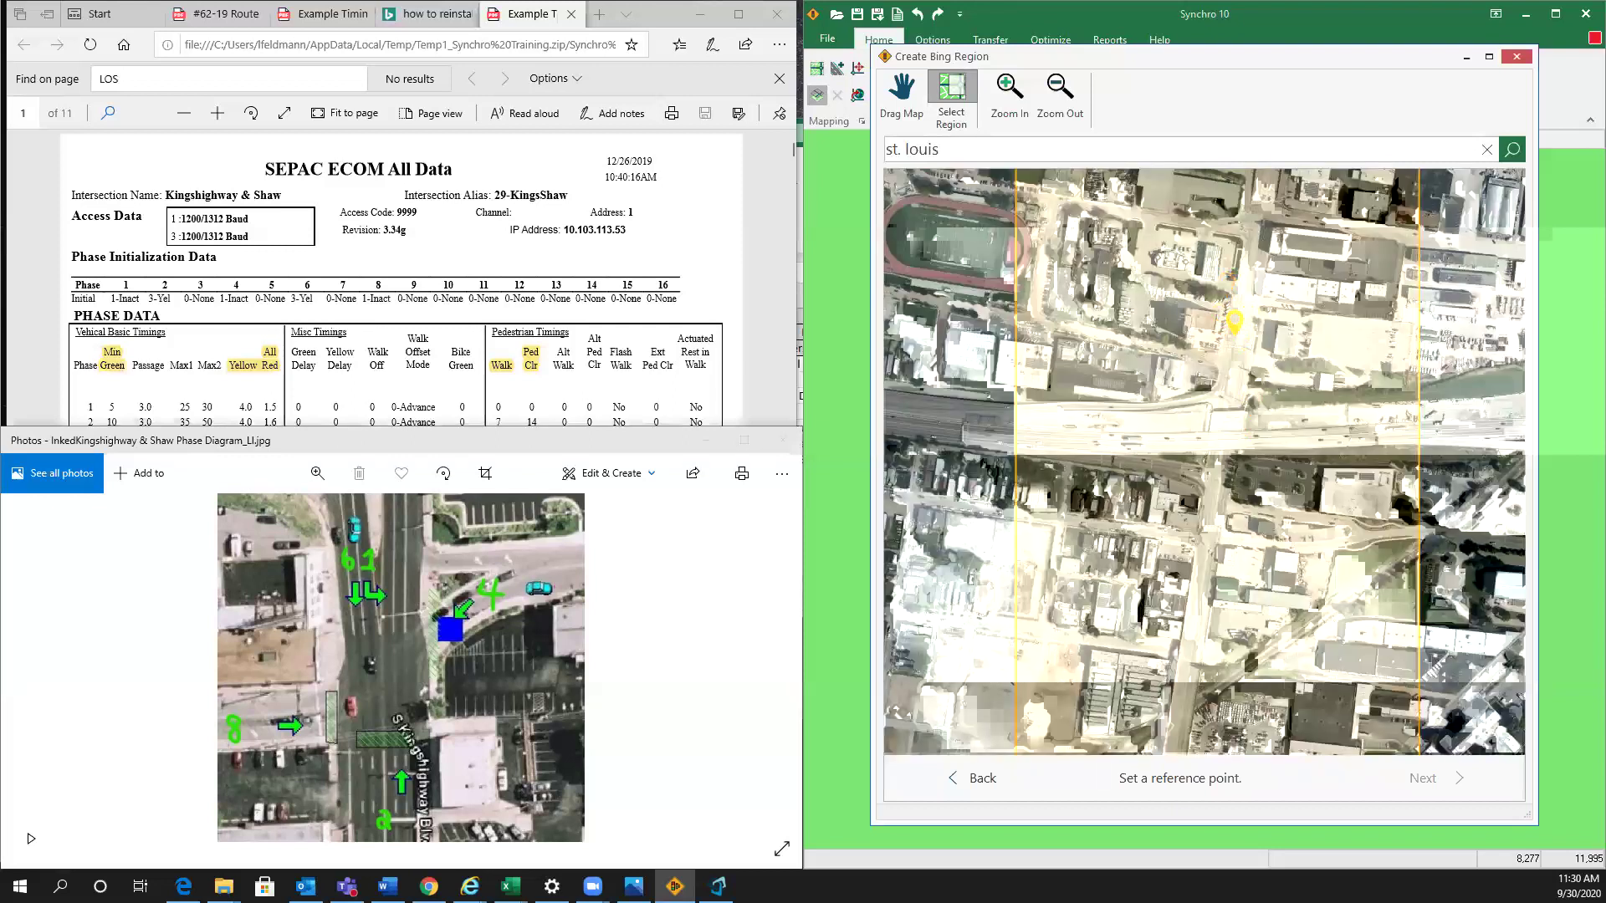
scroll(1238, 326, "down", 1)
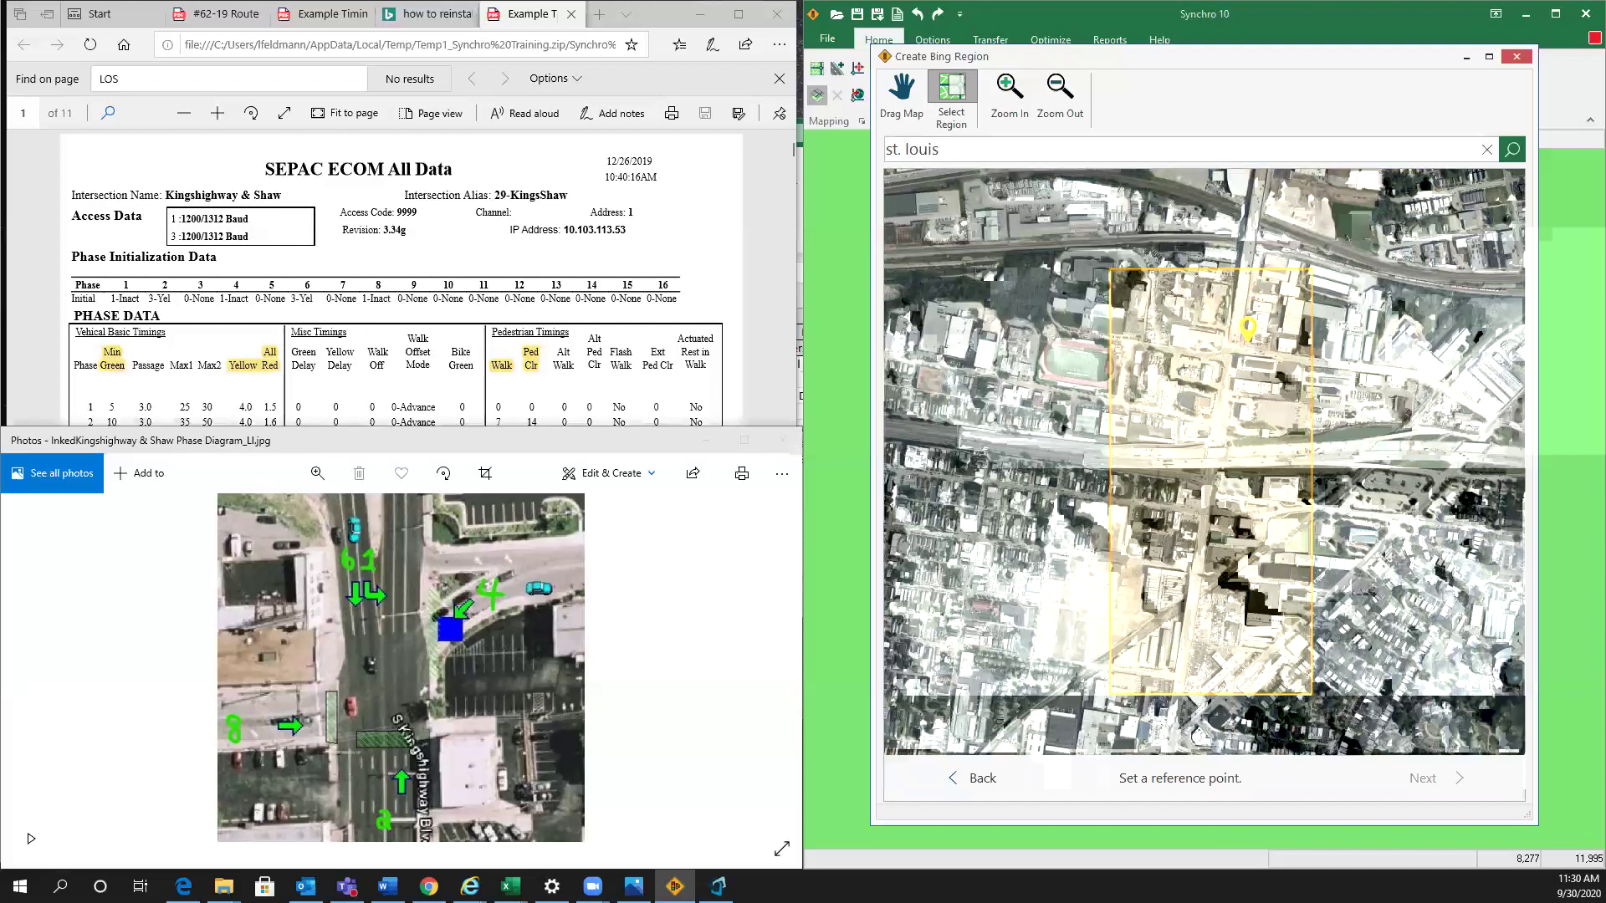
left_click(1228, 344)
left_click(1445, 780)
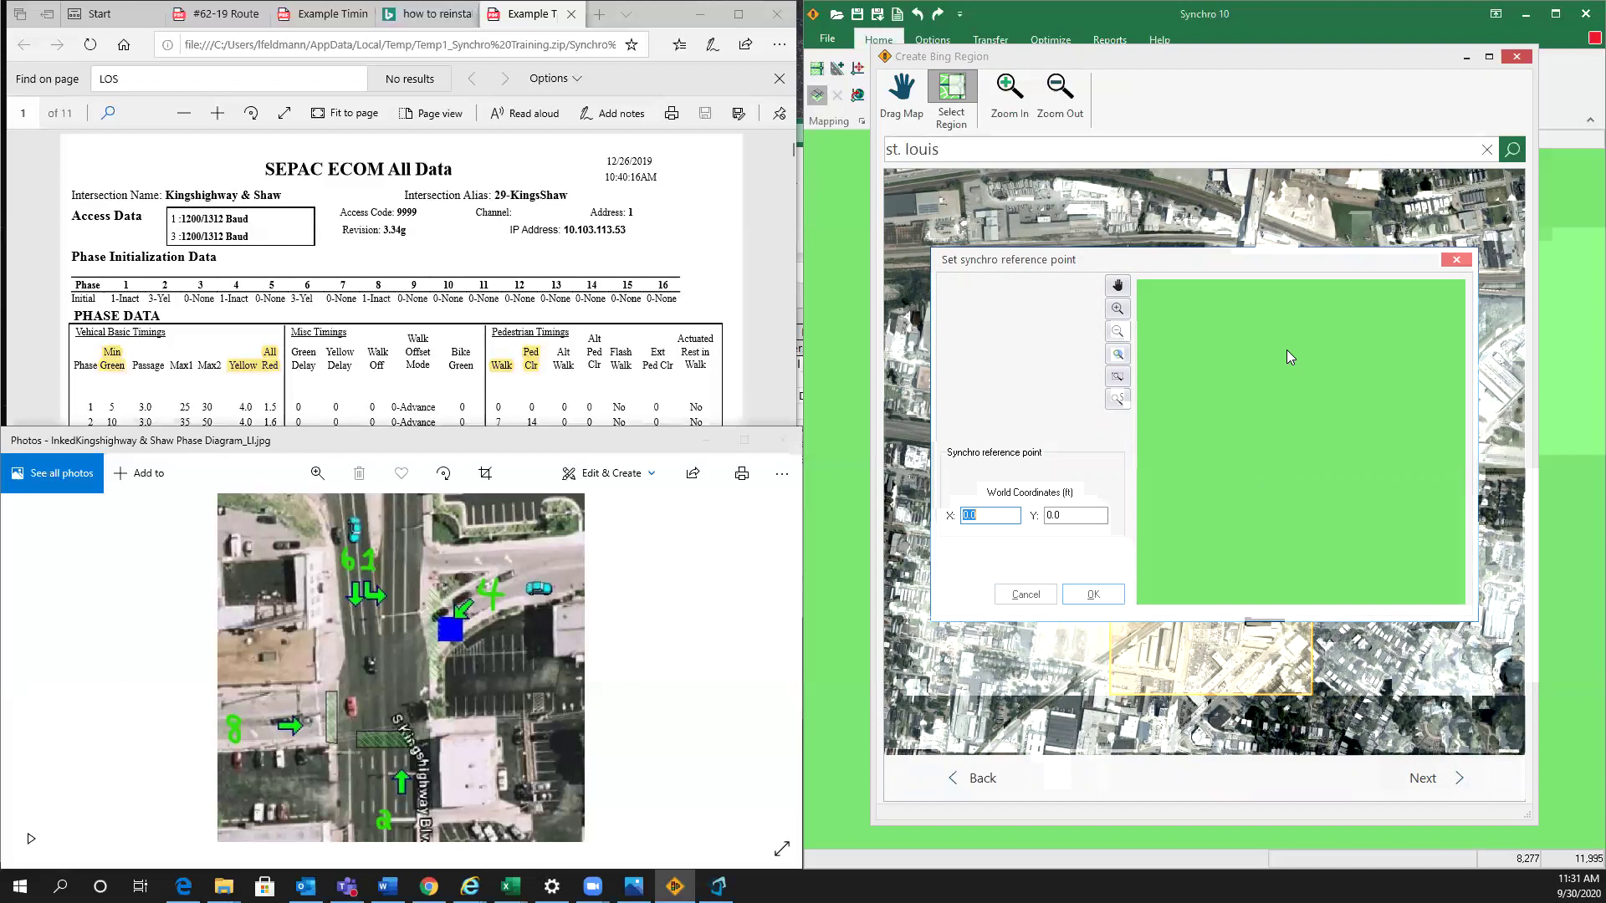
left_click(1292, 415)
left_click(1095, 595)
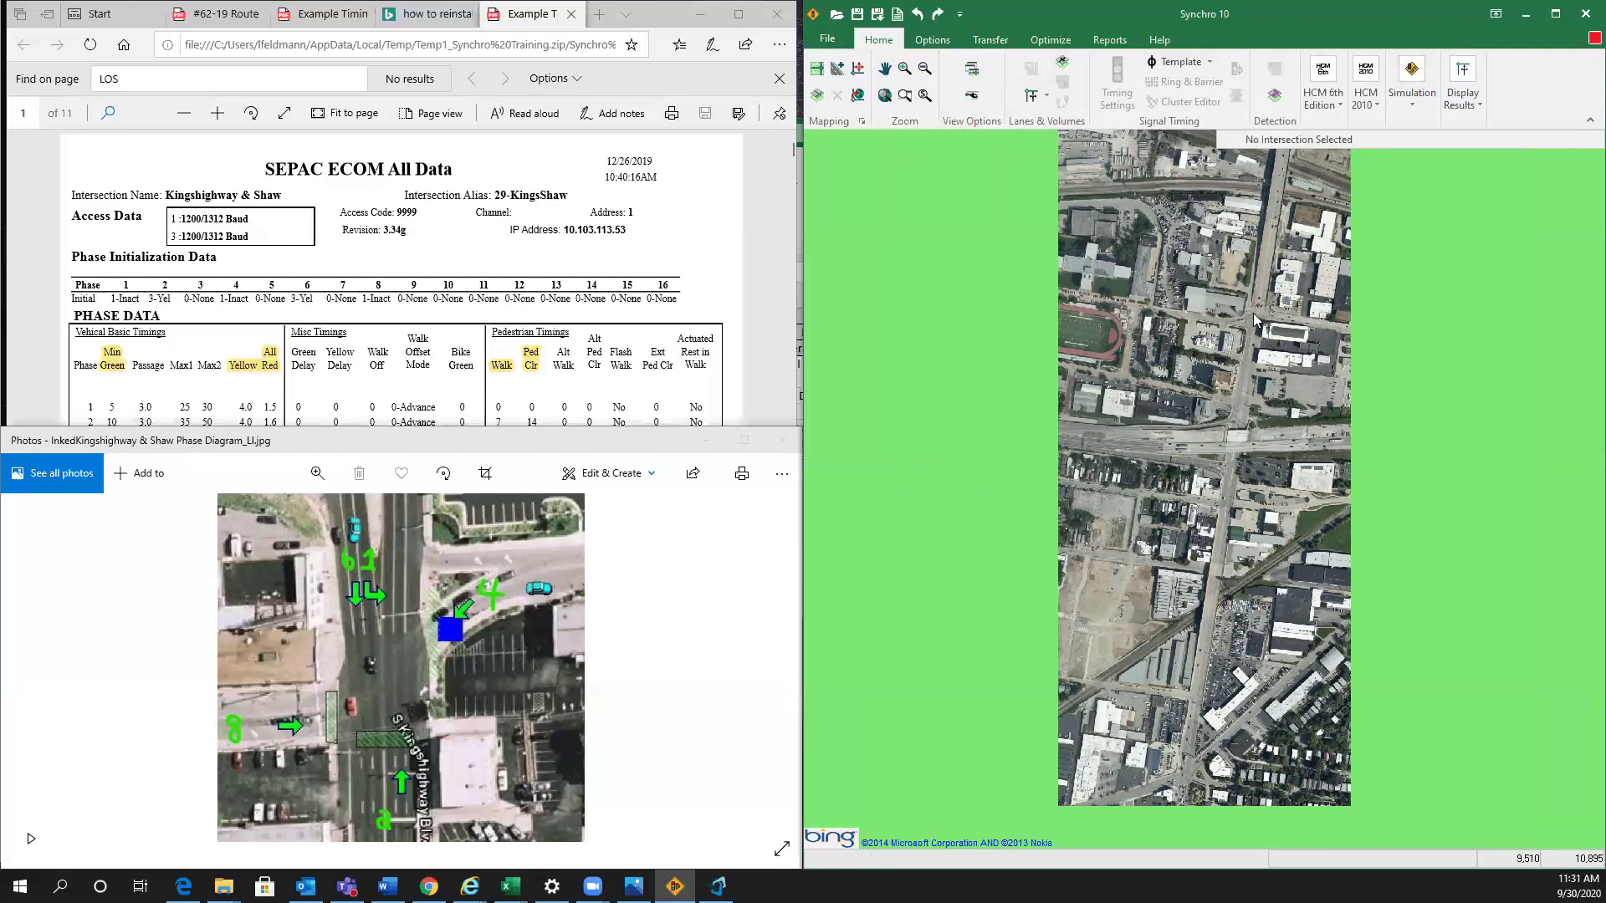
- Examine Region 1 in the Bing region list and its extent on the region creation map
scroll(1253, 314, "up", 1)
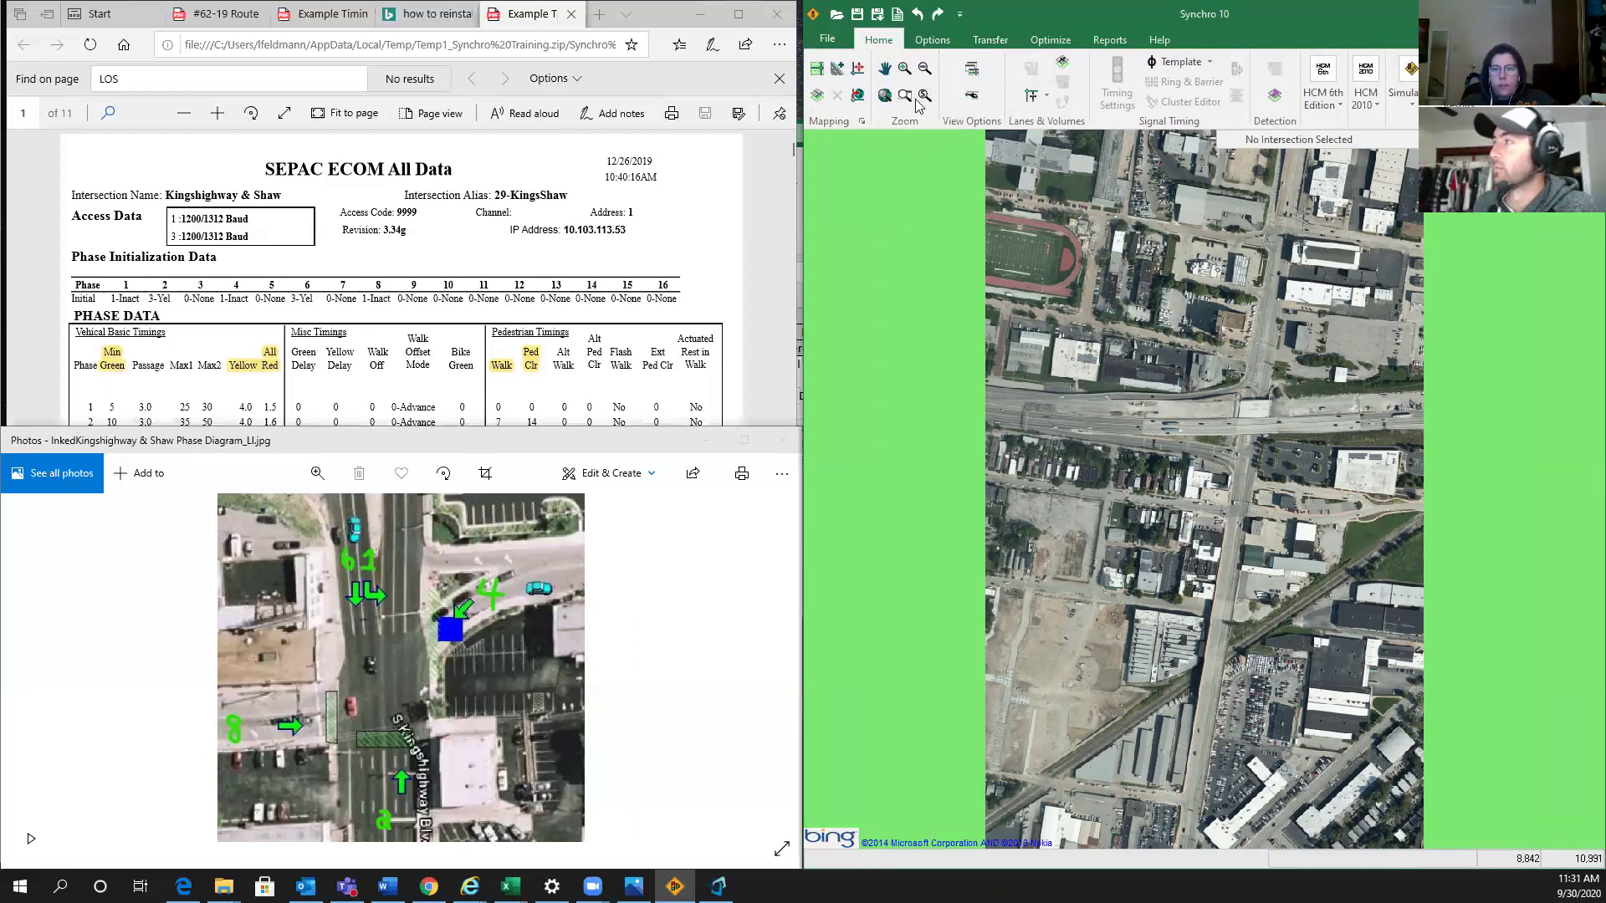
left_click(823, 102)
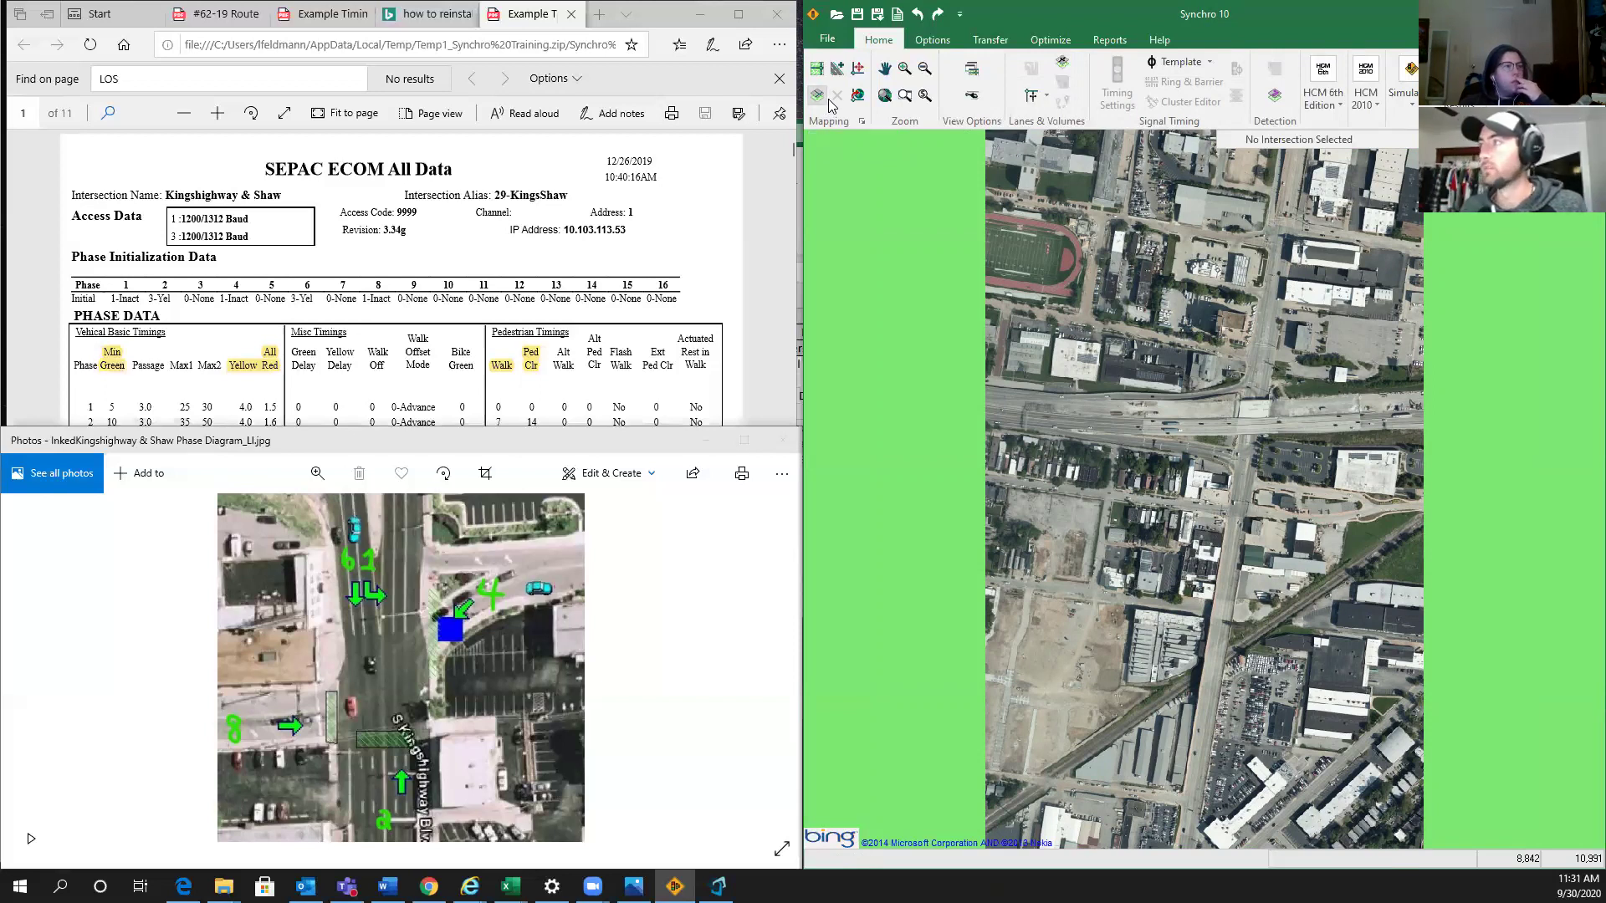
left_click(1244, 263)
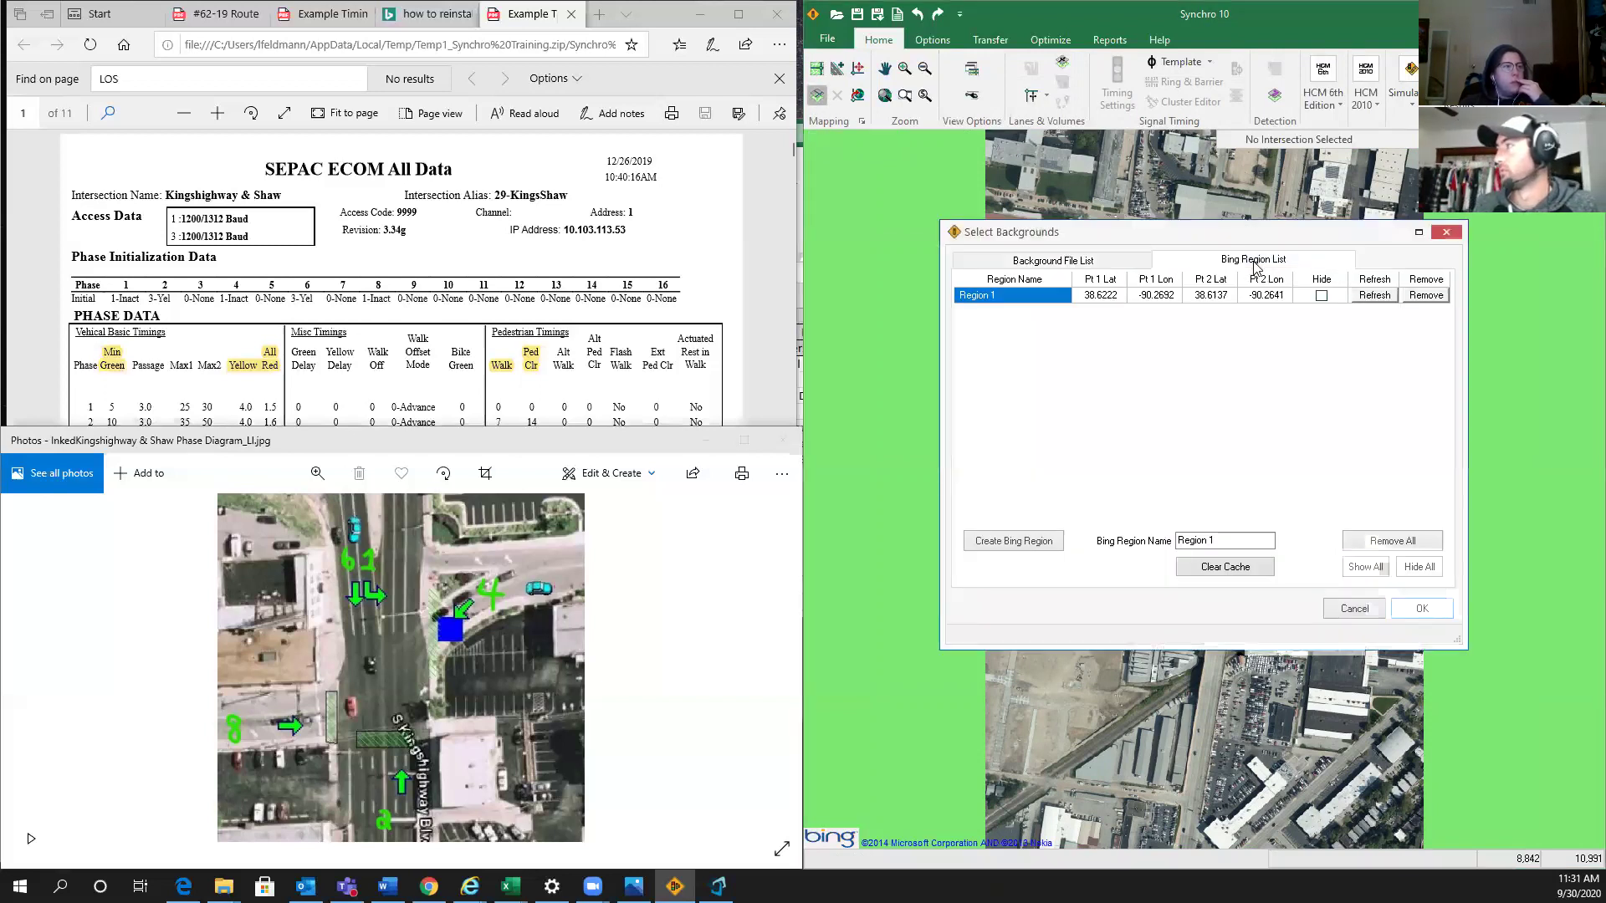
left_click(1006, 541)
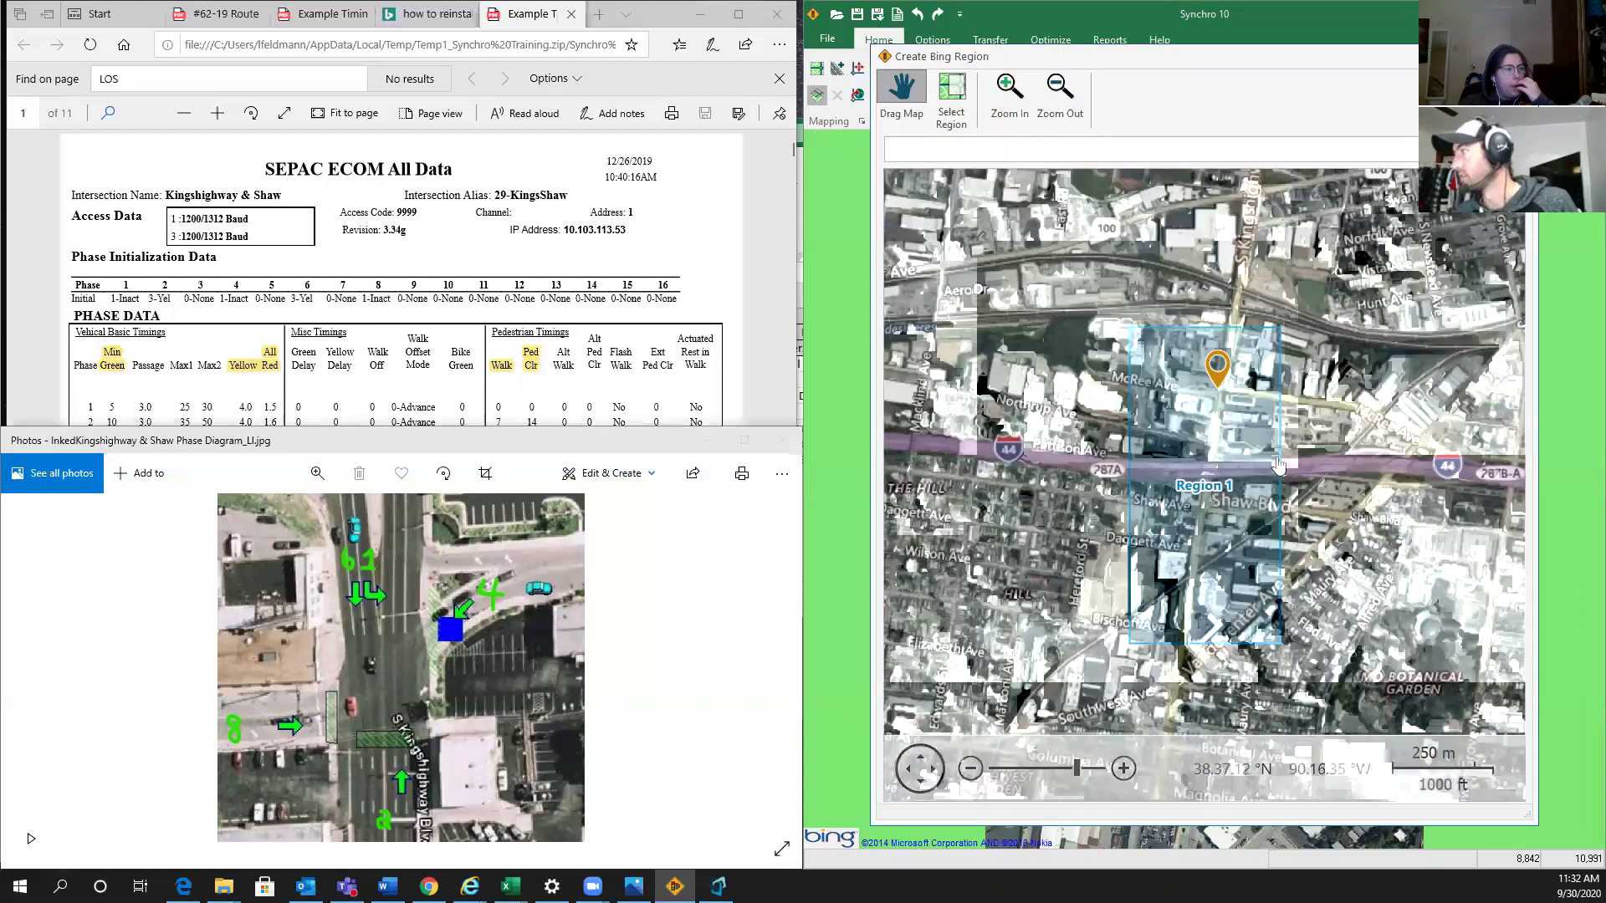
scroll(1207, 493, "down", 2)
scroll(1207, 494, "up", 2)
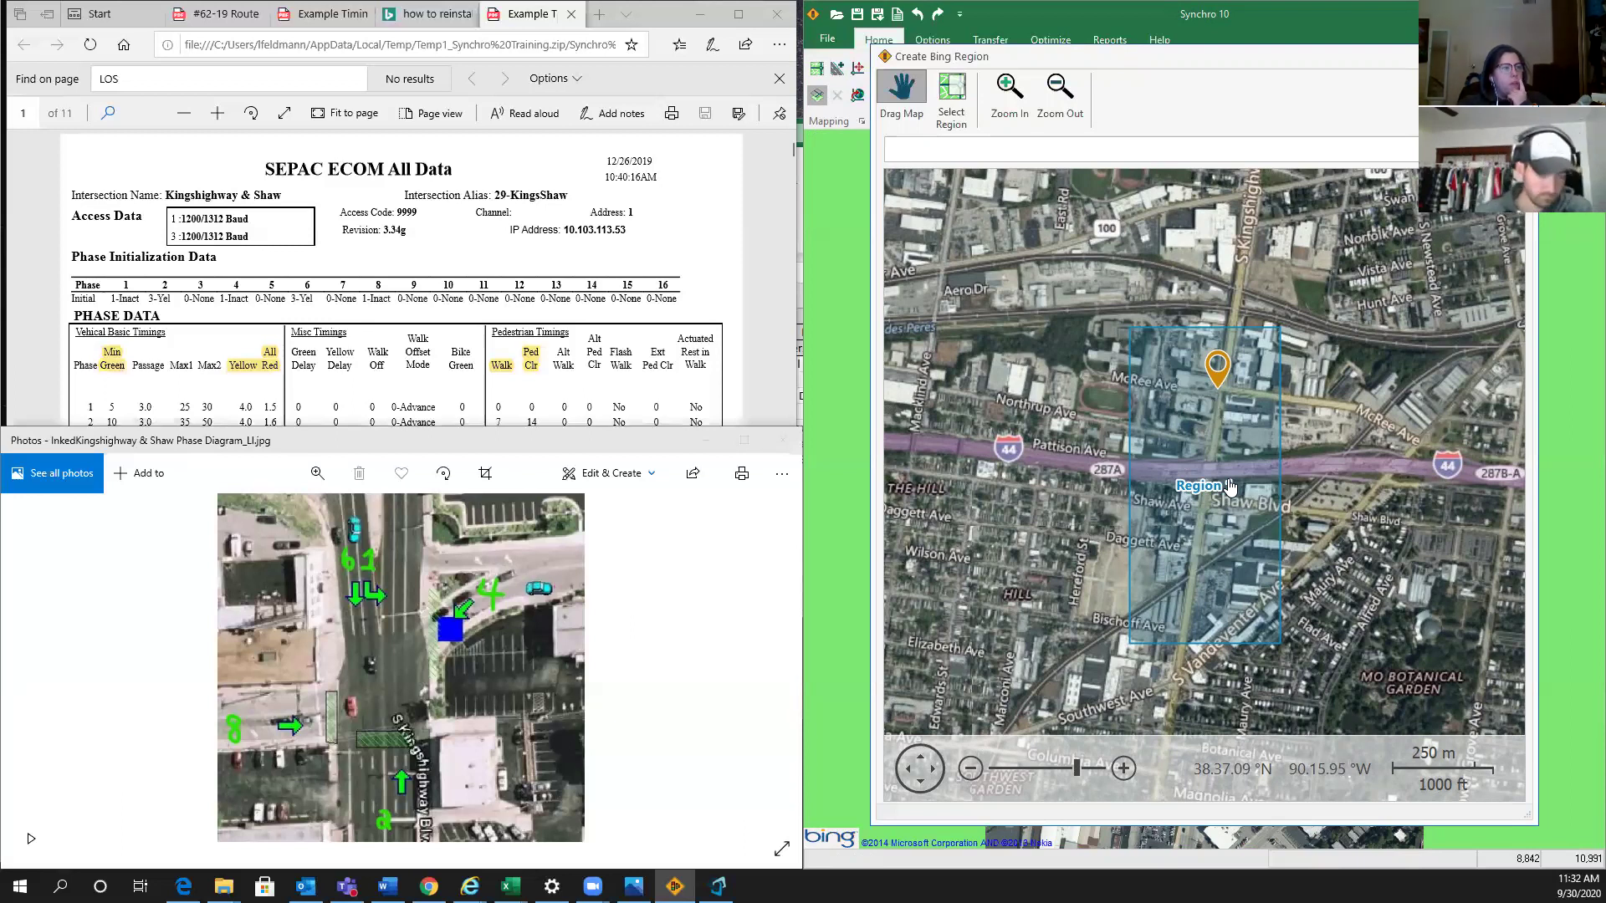
scroll(1235, 354, "up", 1)
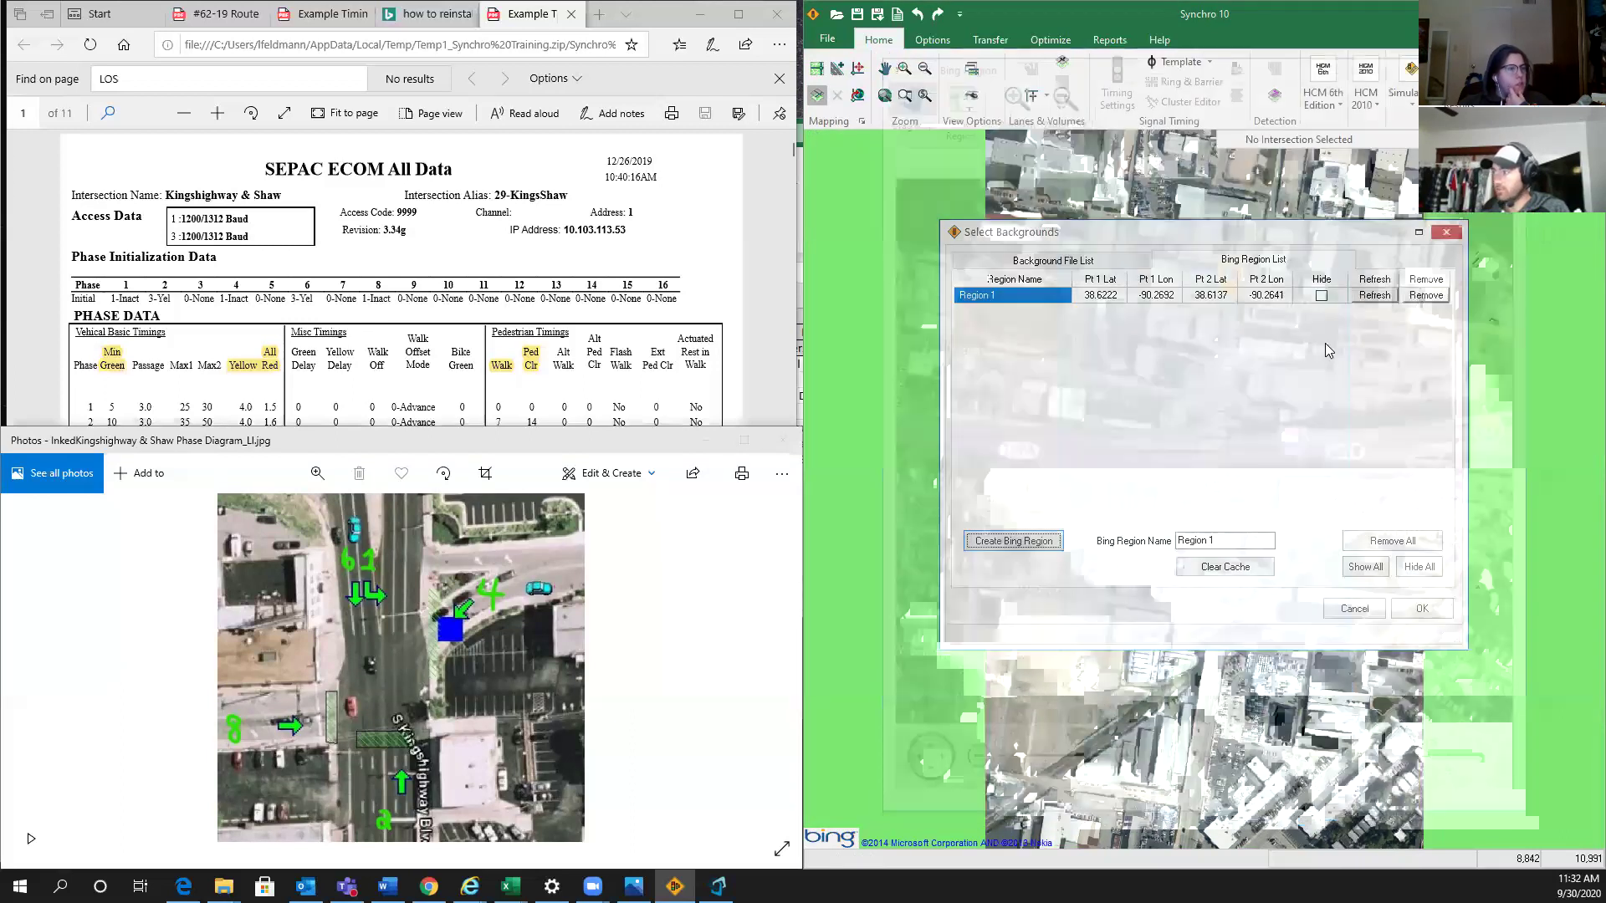
key("Return")
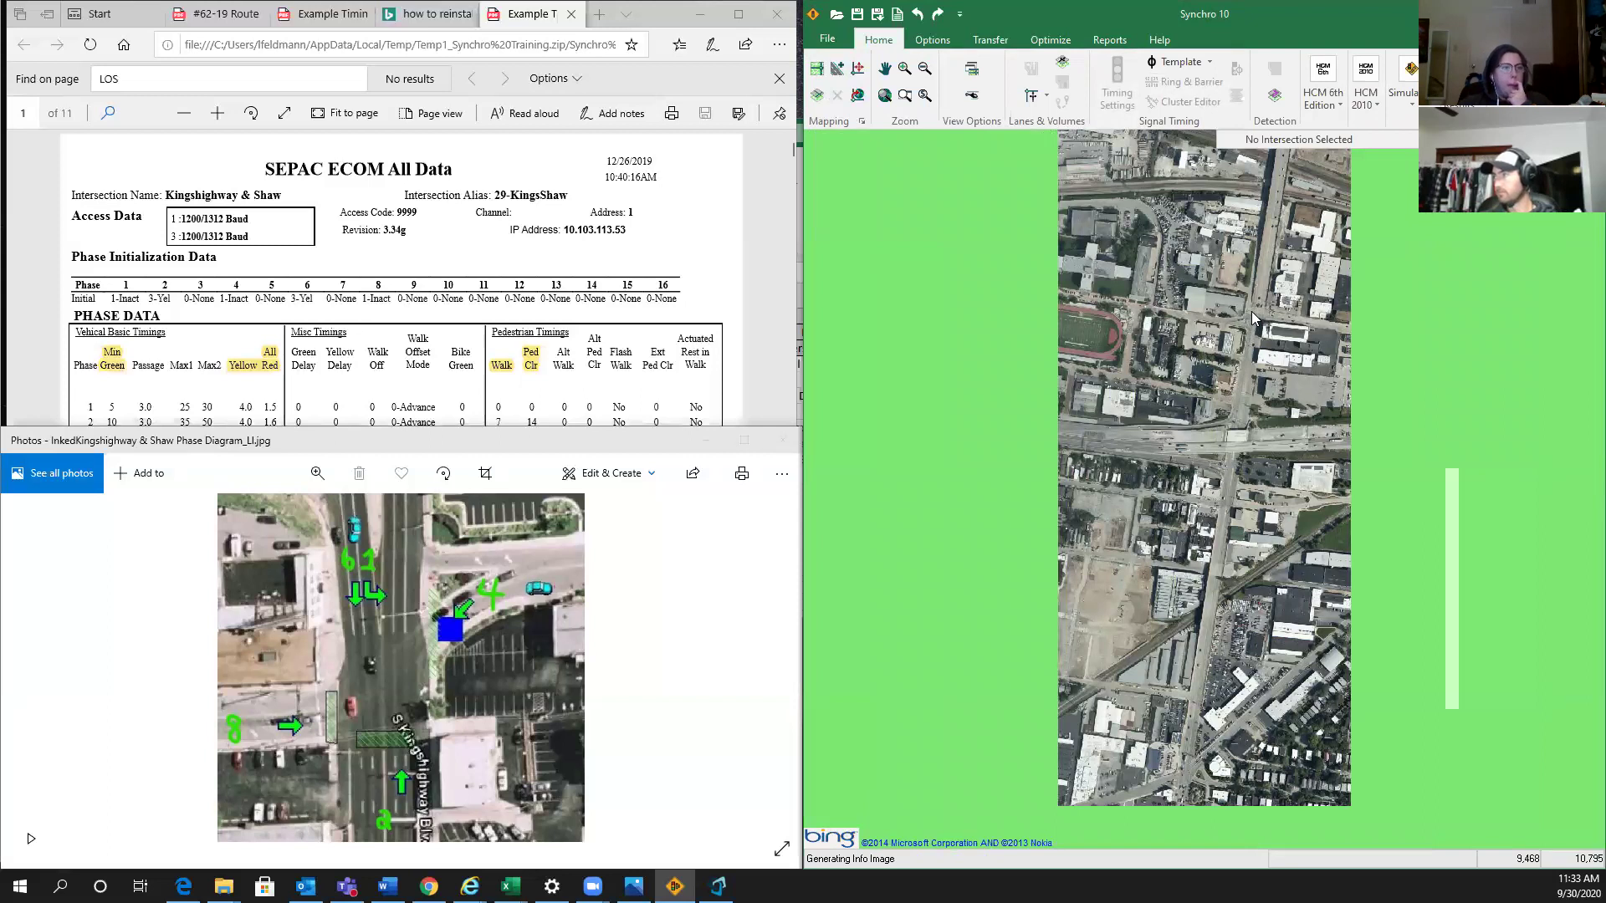
left_click(816, 95)
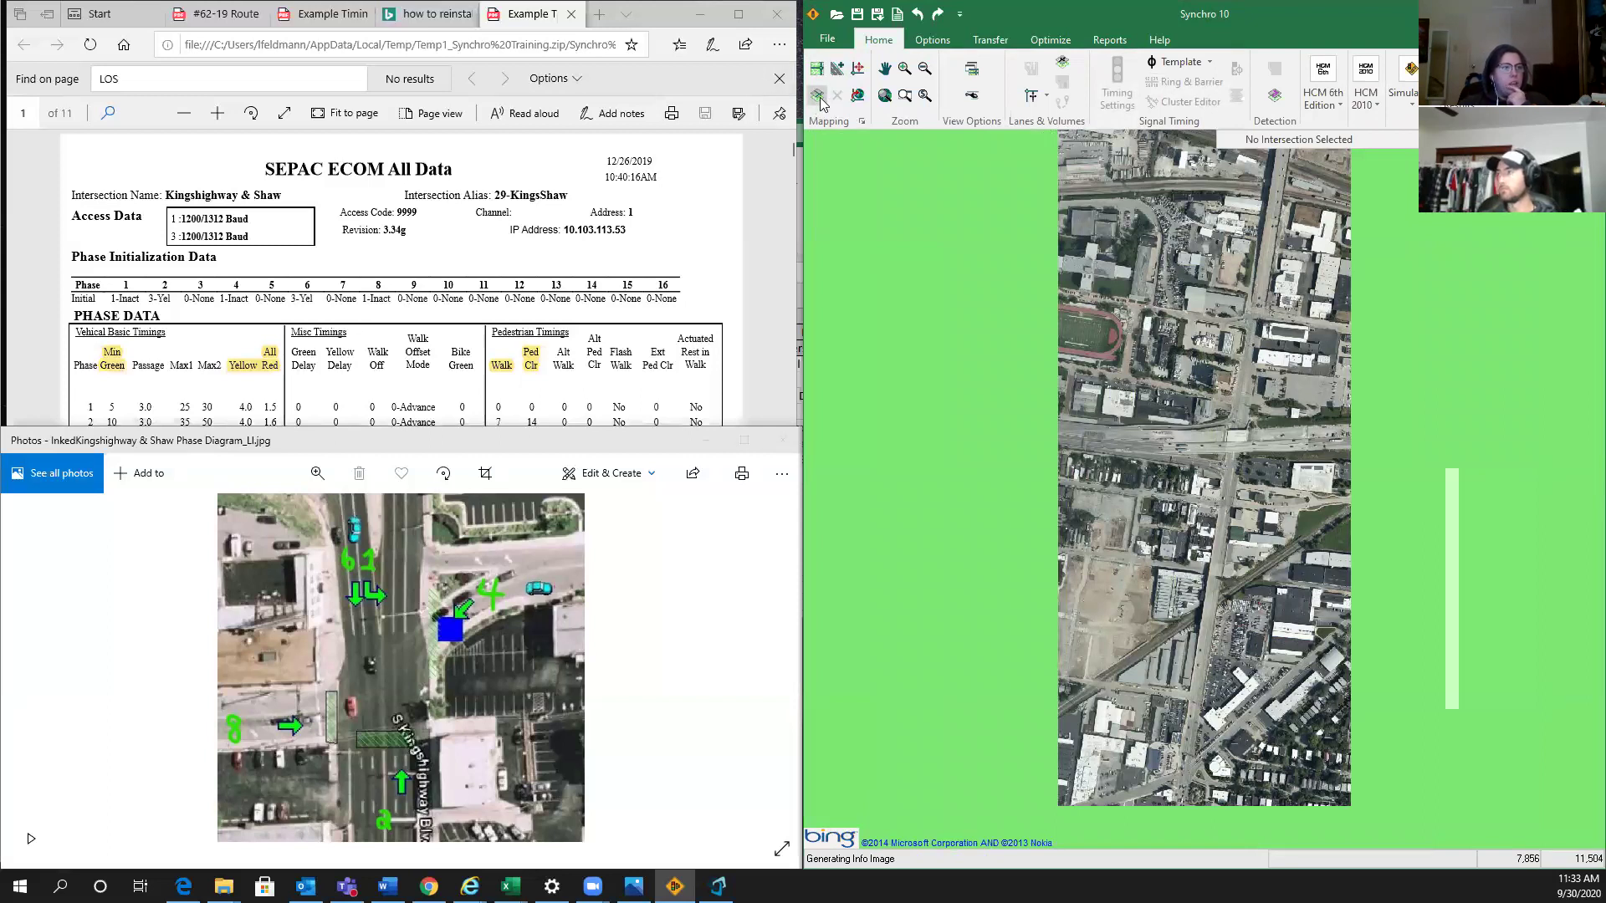
left_click(1252, 259)
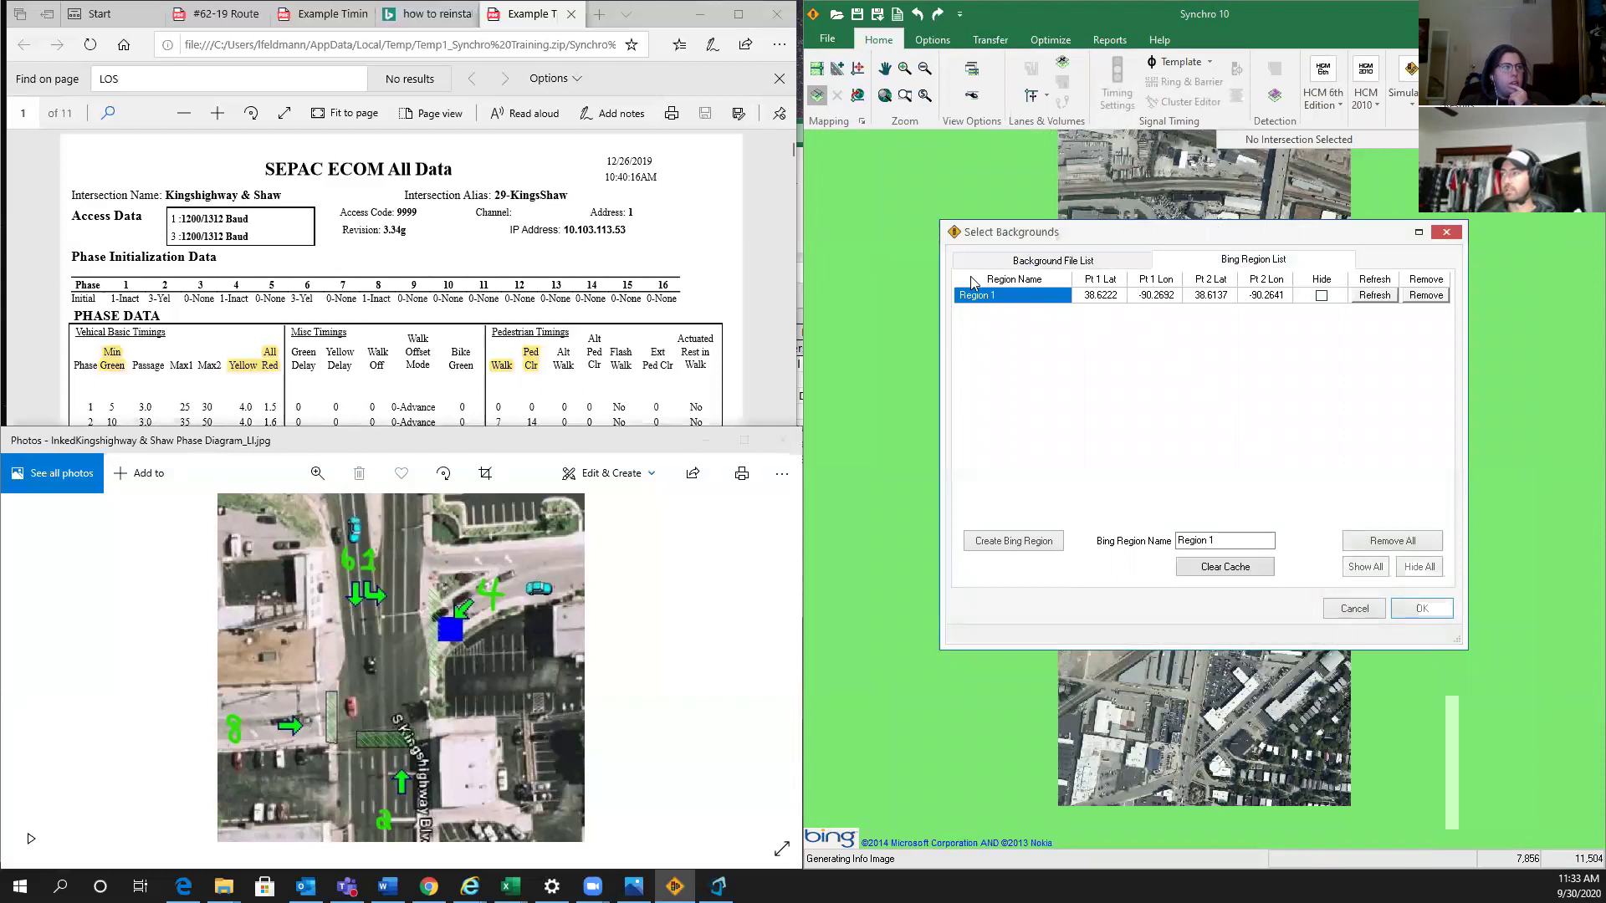
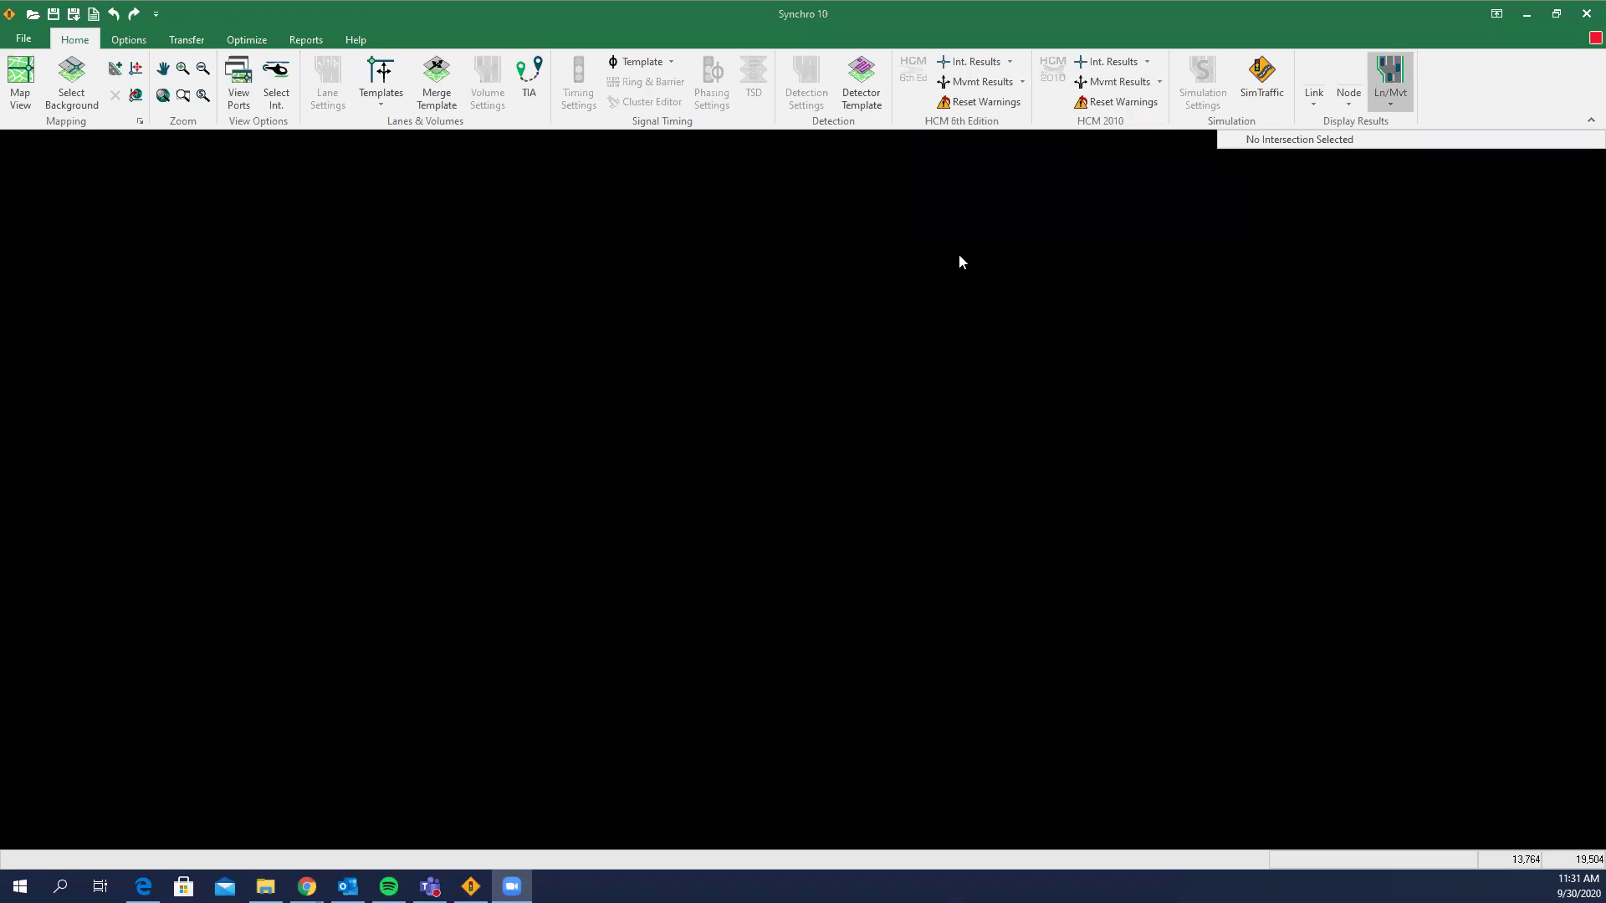
- Review the Bing regions defined for the file whose map is blank, and close the background selection
left_click(70, 90)
left_click(858, 258)
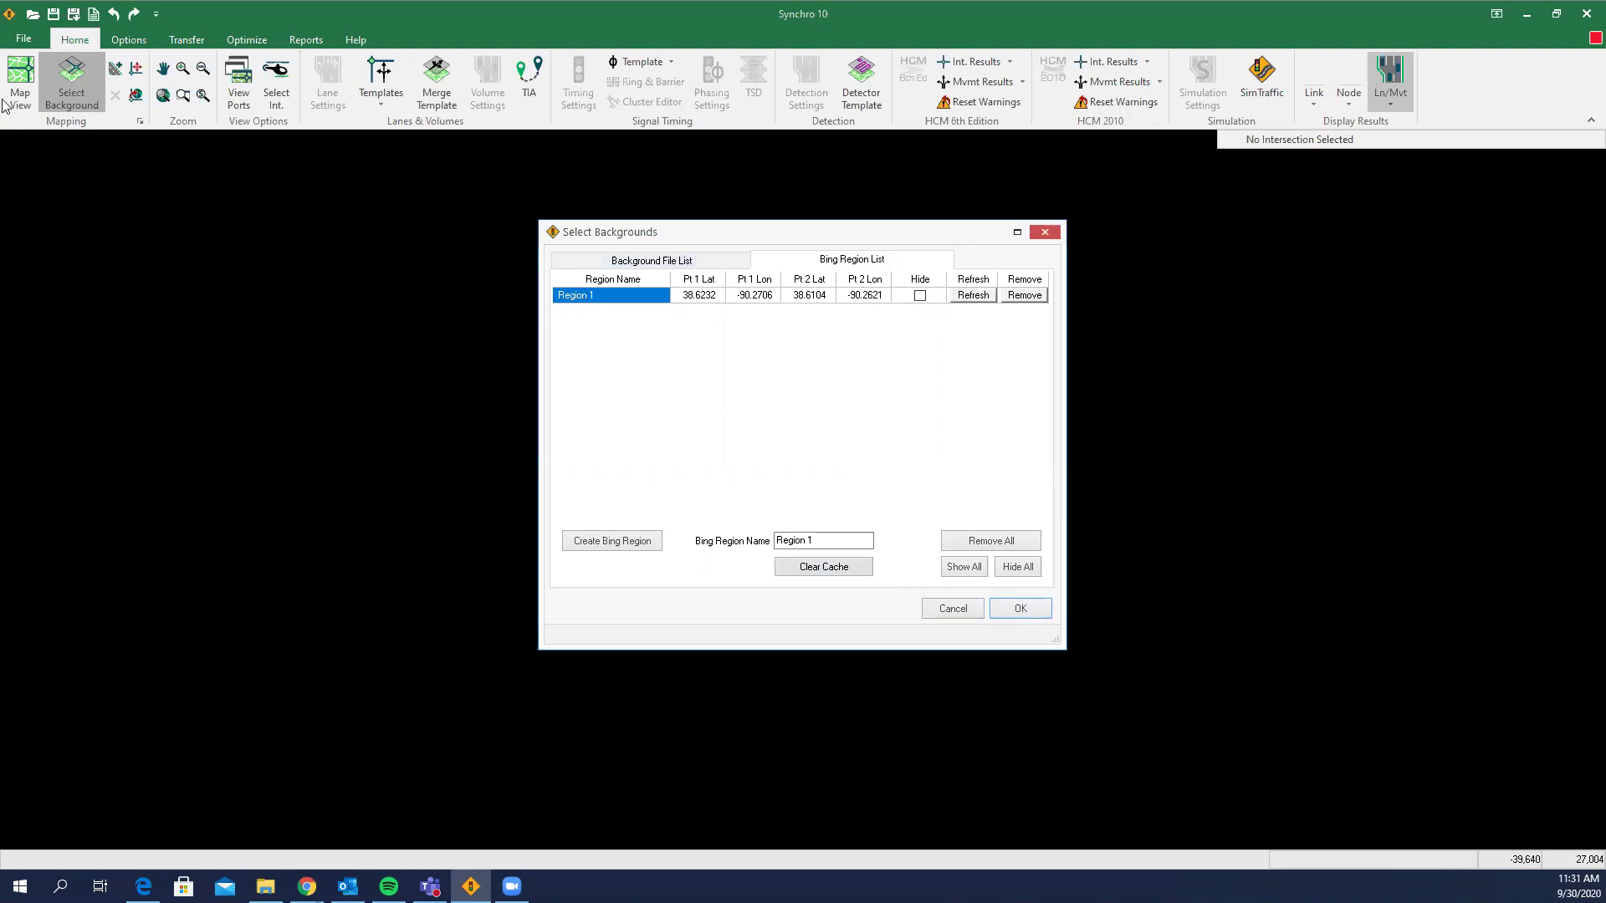
left_click(1045, 231)
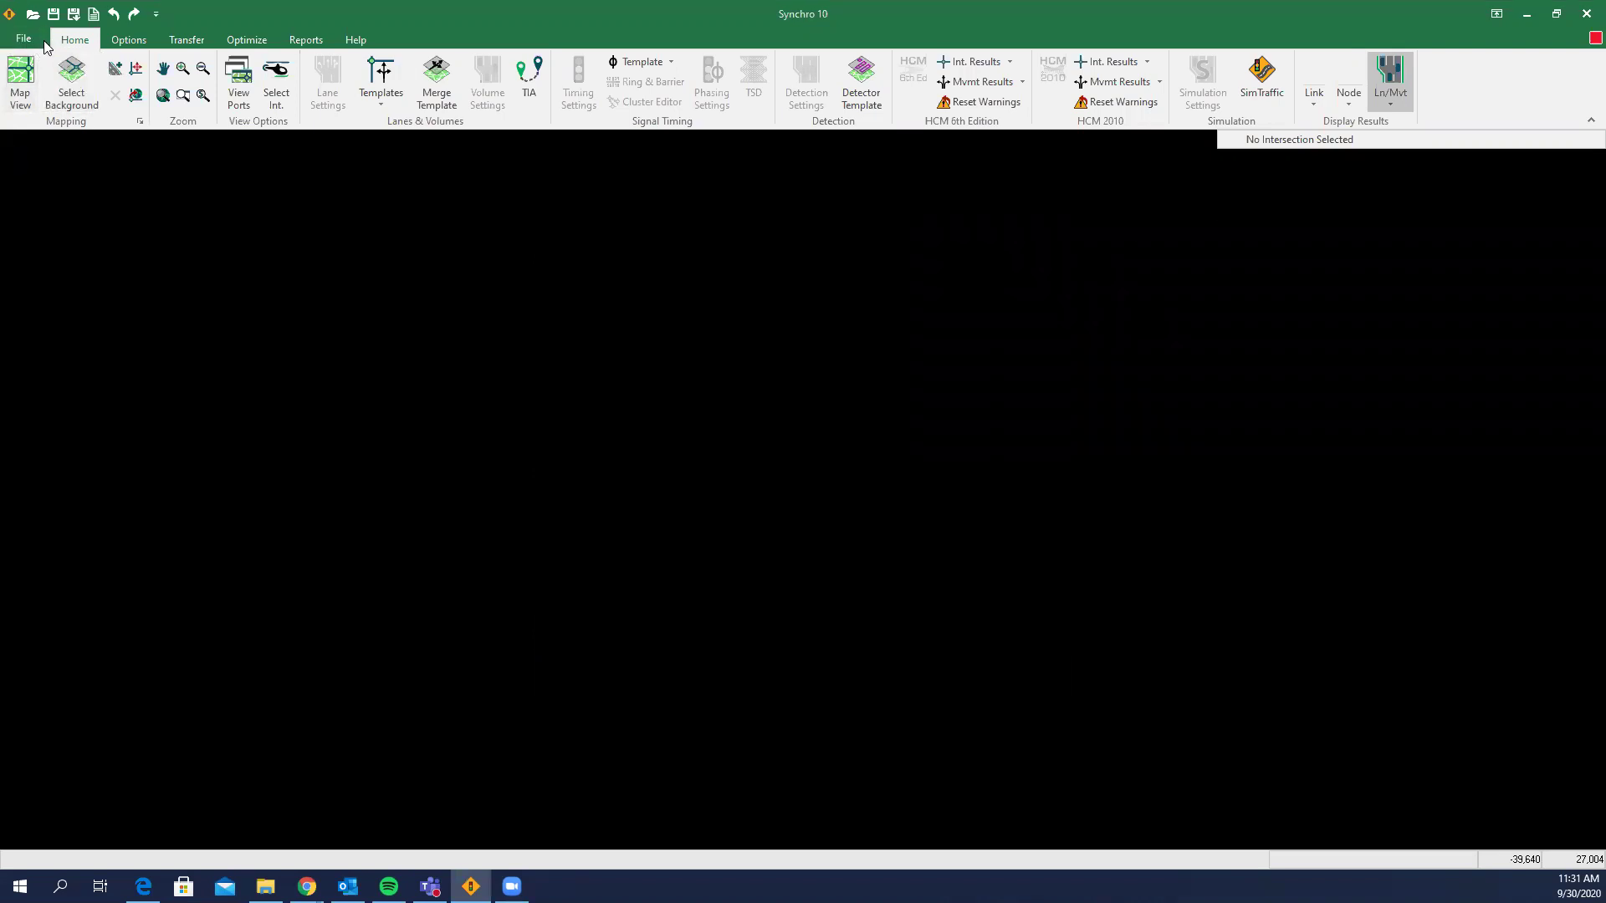
- Start a new file without saving the changes to the current one, and open its background selection
left_click(25, 39)
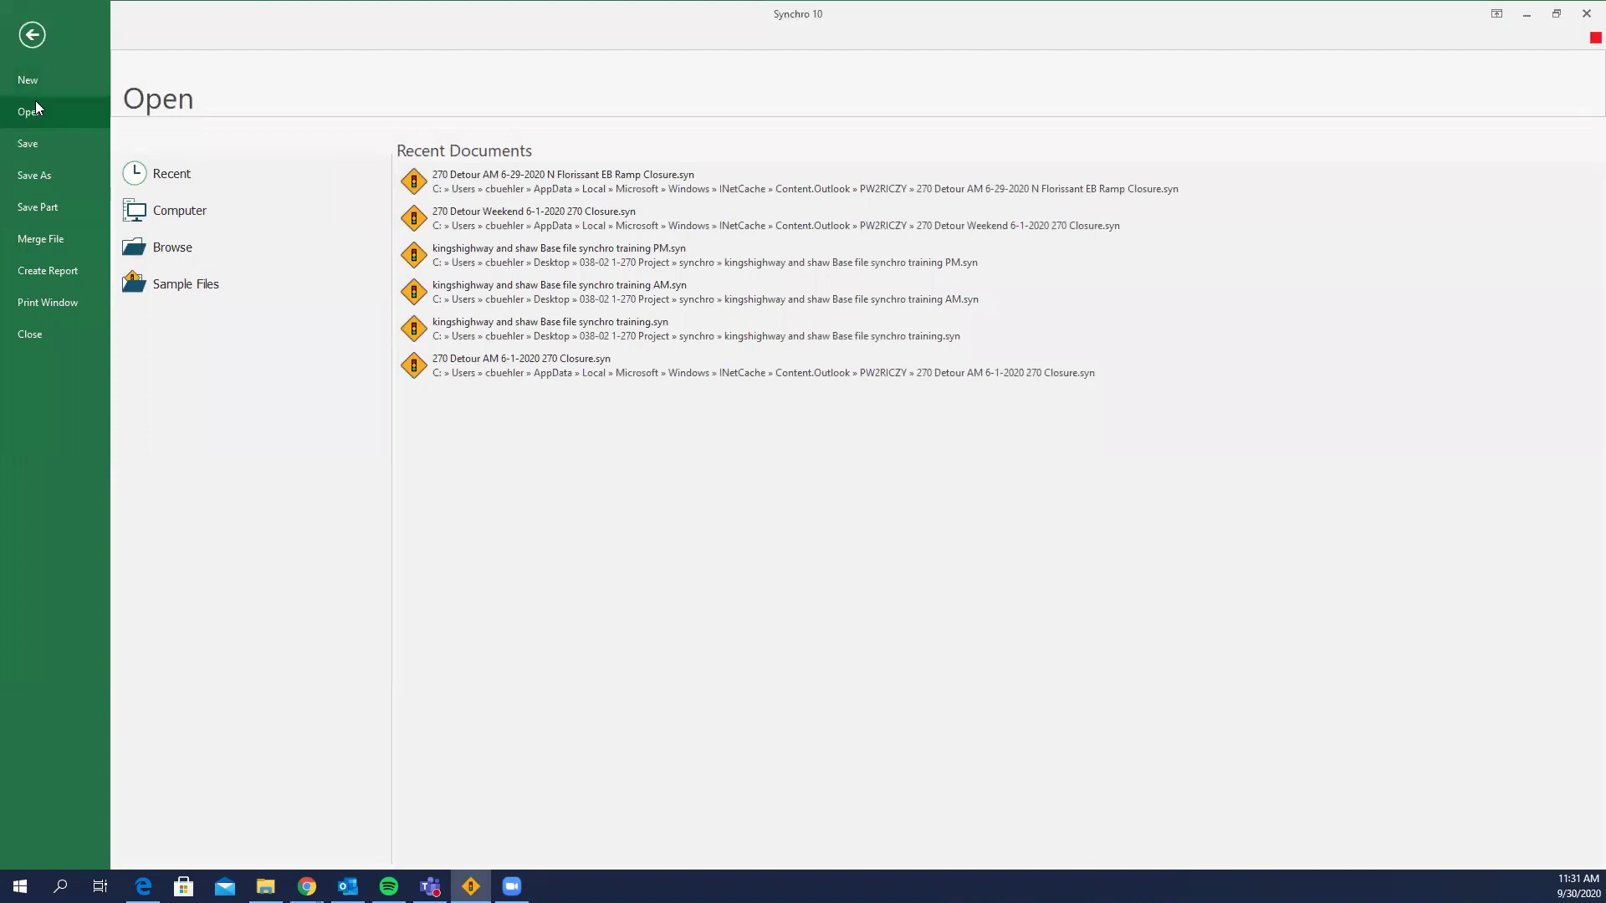
left_click(62, 86)
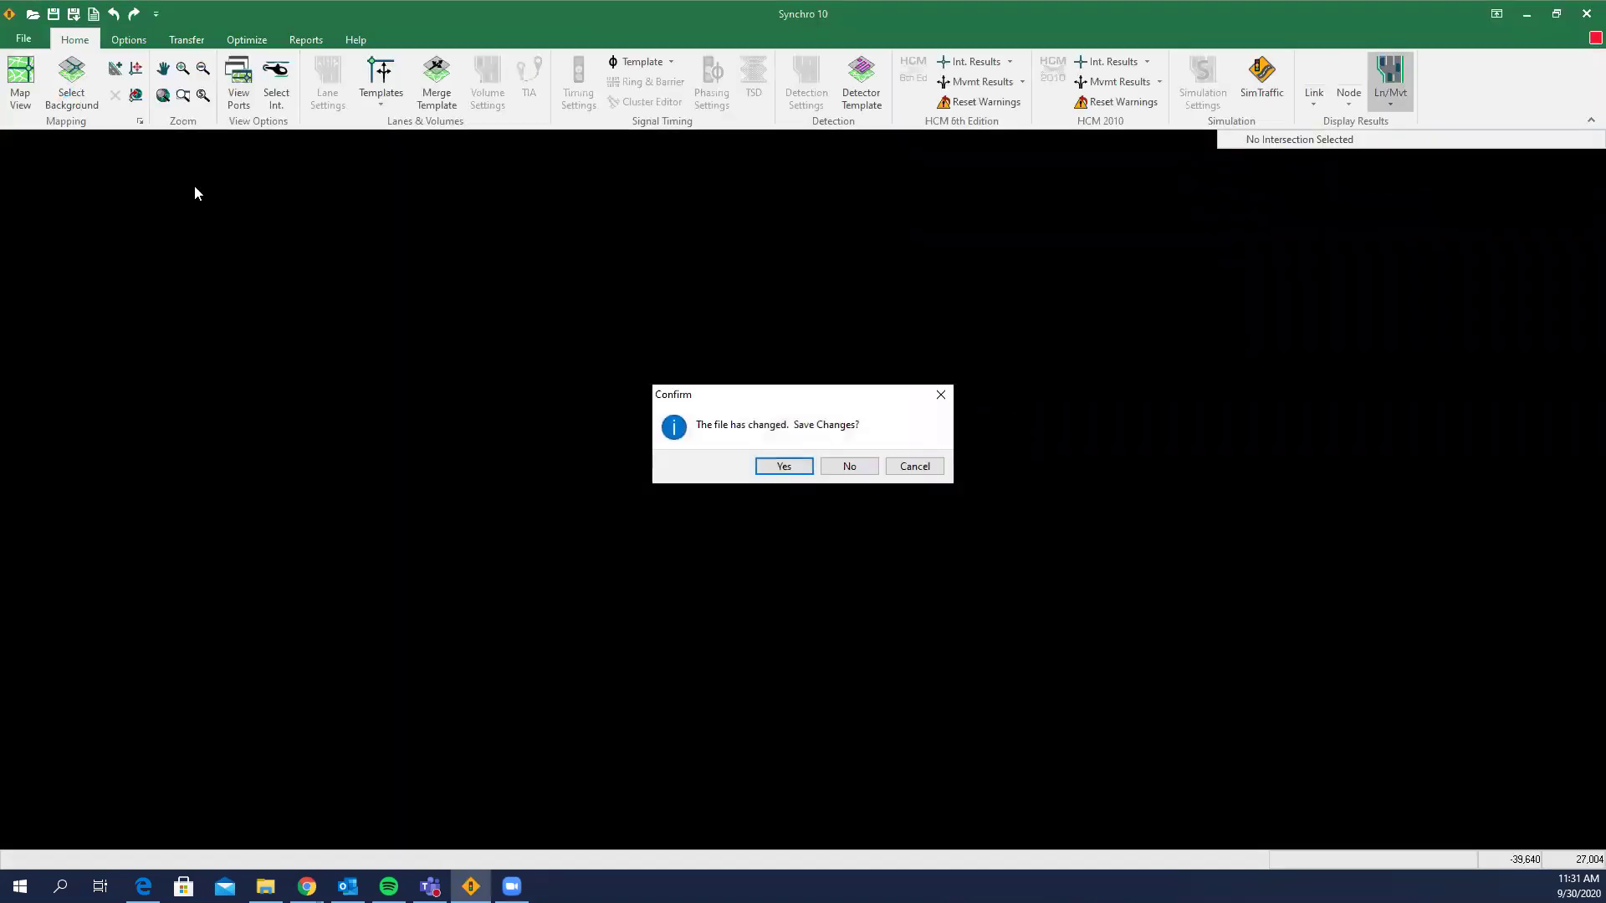
left_click(847, 466)
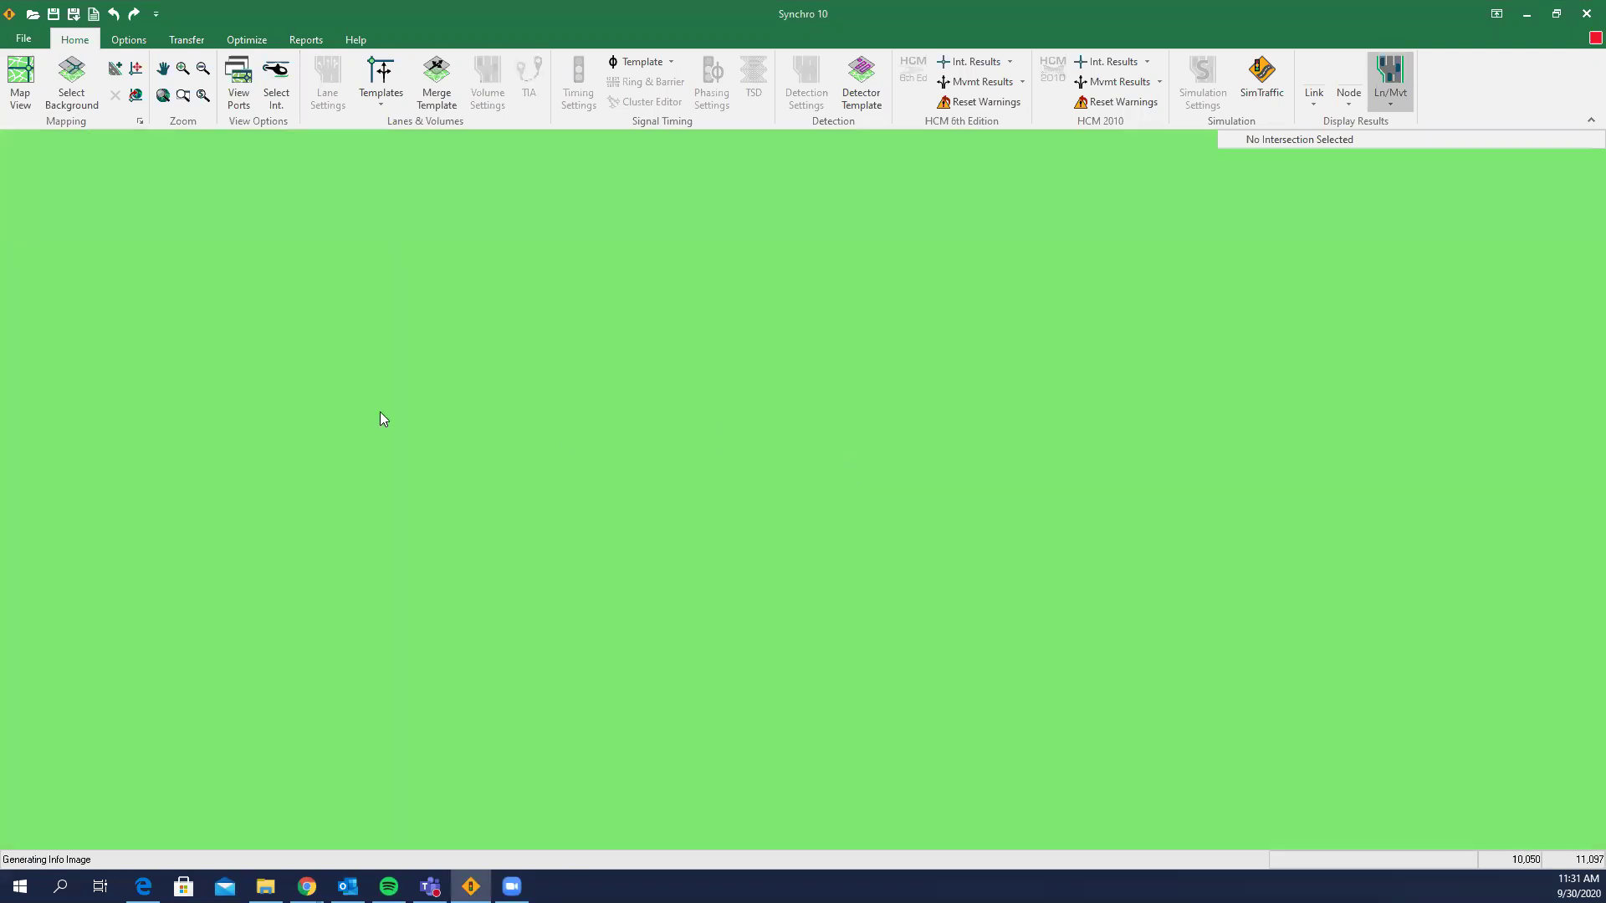
left_click(71, 83)
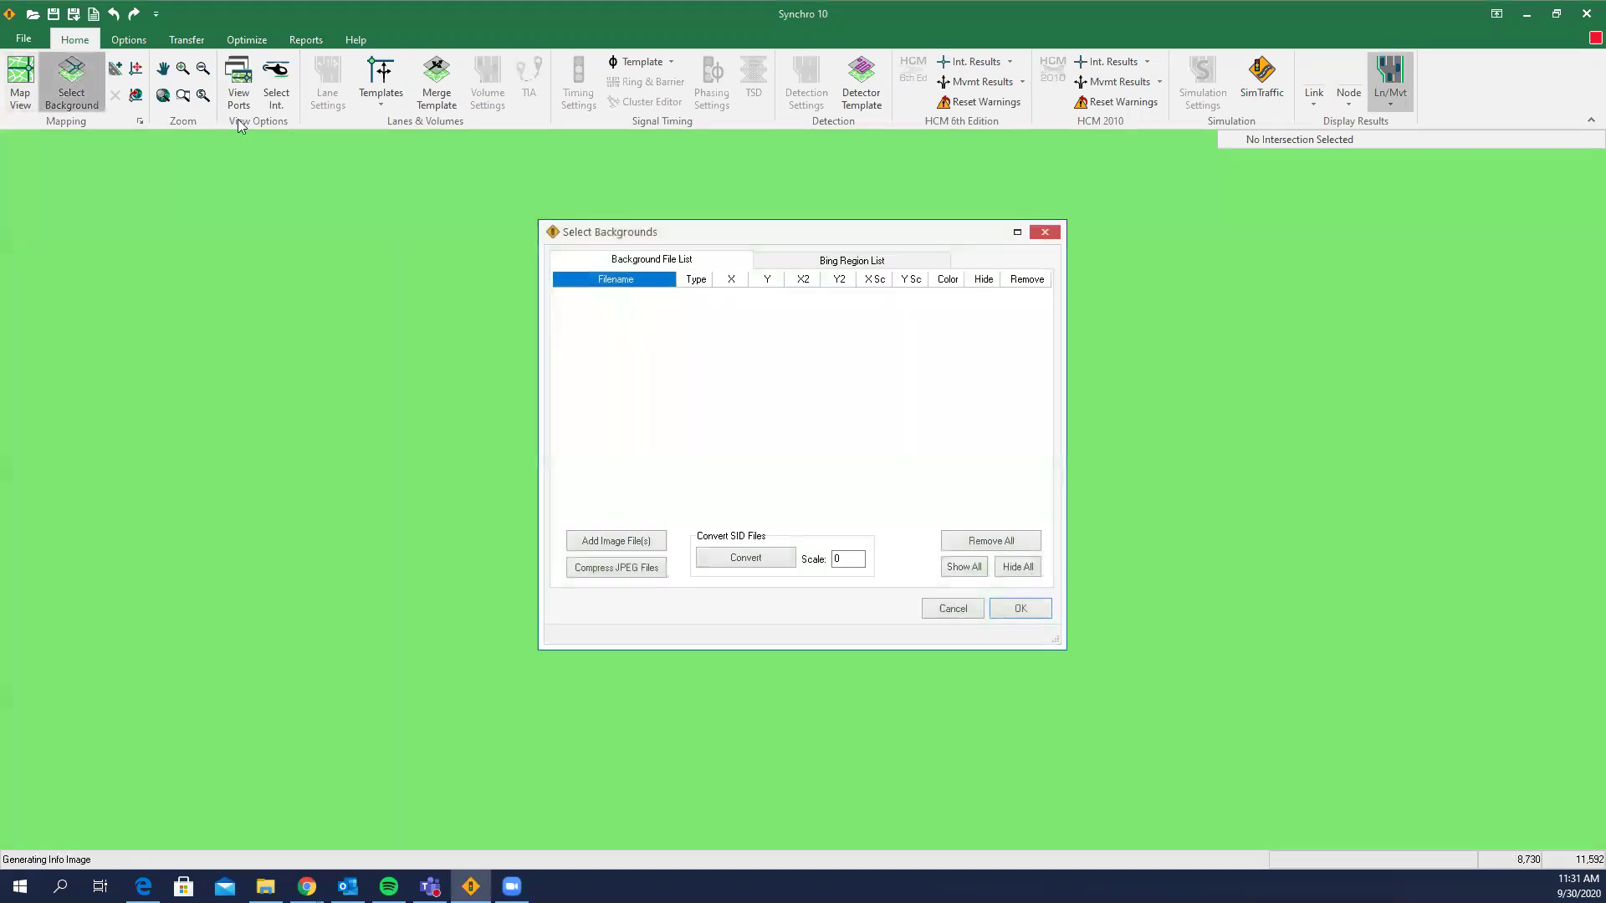
- Create a new Bing region in St. Louis covering Kingshighway from north of Interstate 44 to south of the Vandeventer crossing
left_click(885, 259)
left_click(603, 544)
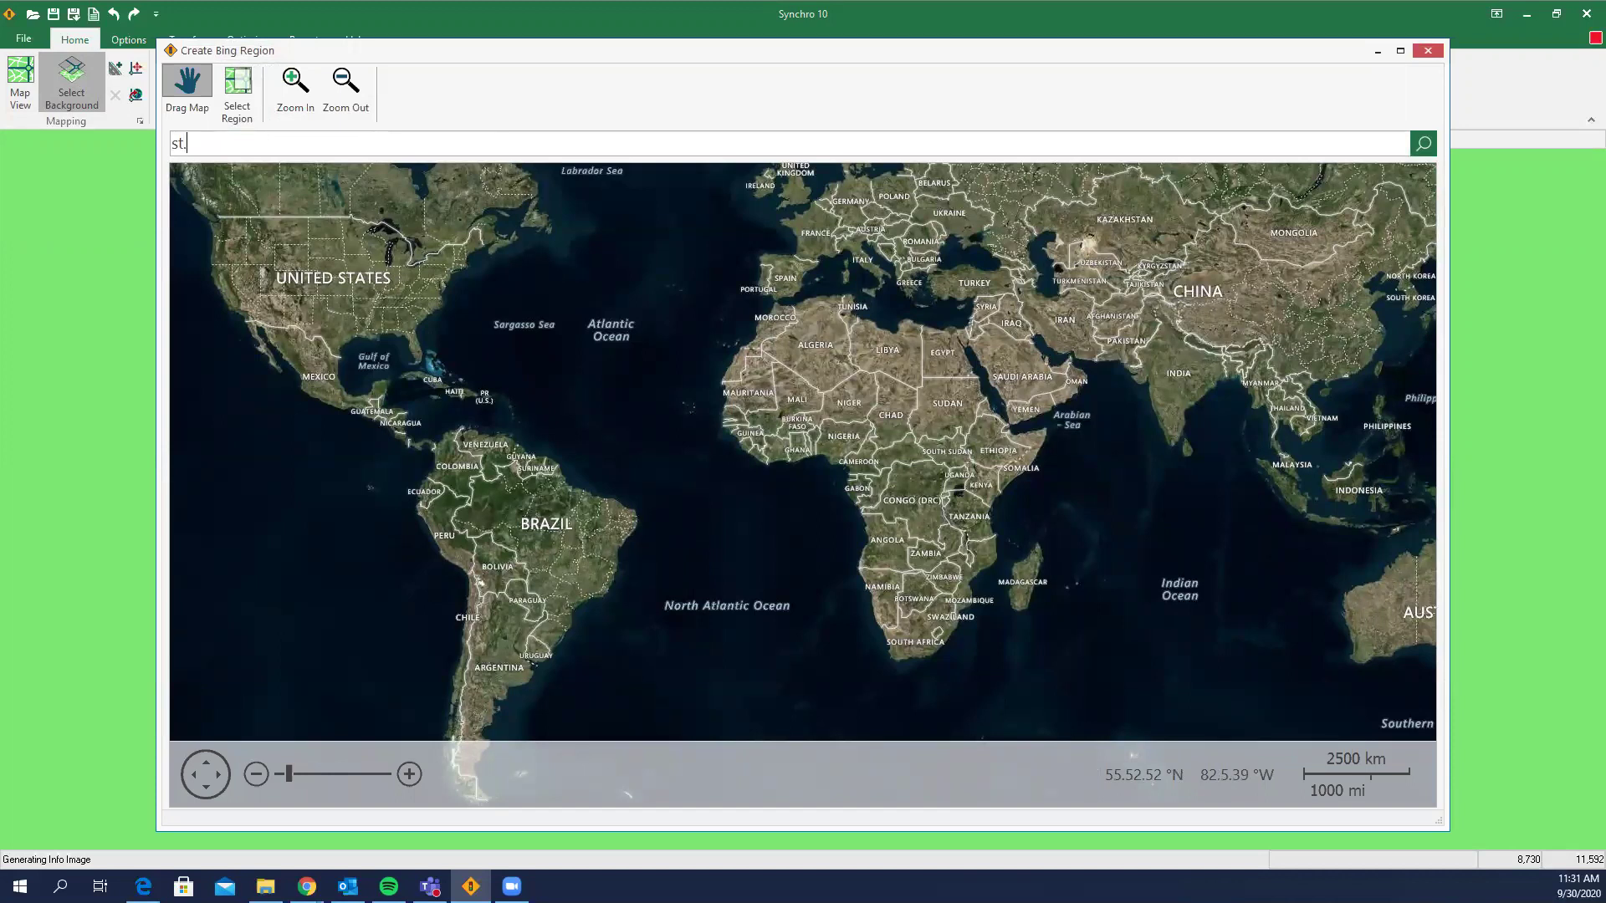
type("st. louis")
key("Return")
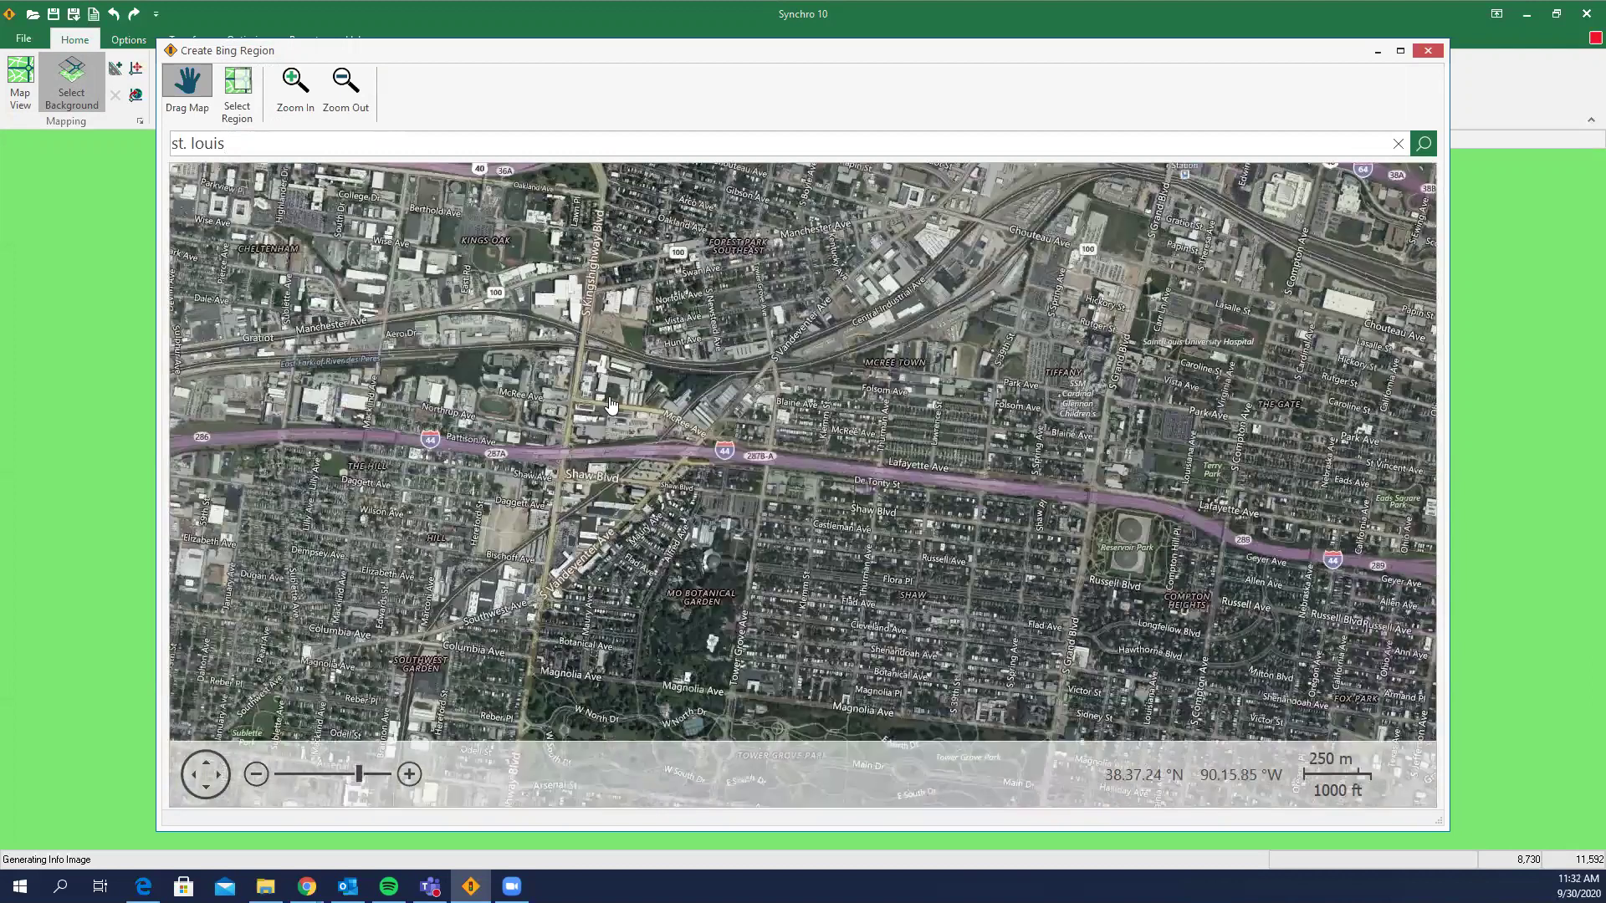
scroll(614, 402, "up", 1)
left_click_drag(505, 413, 735, 327)
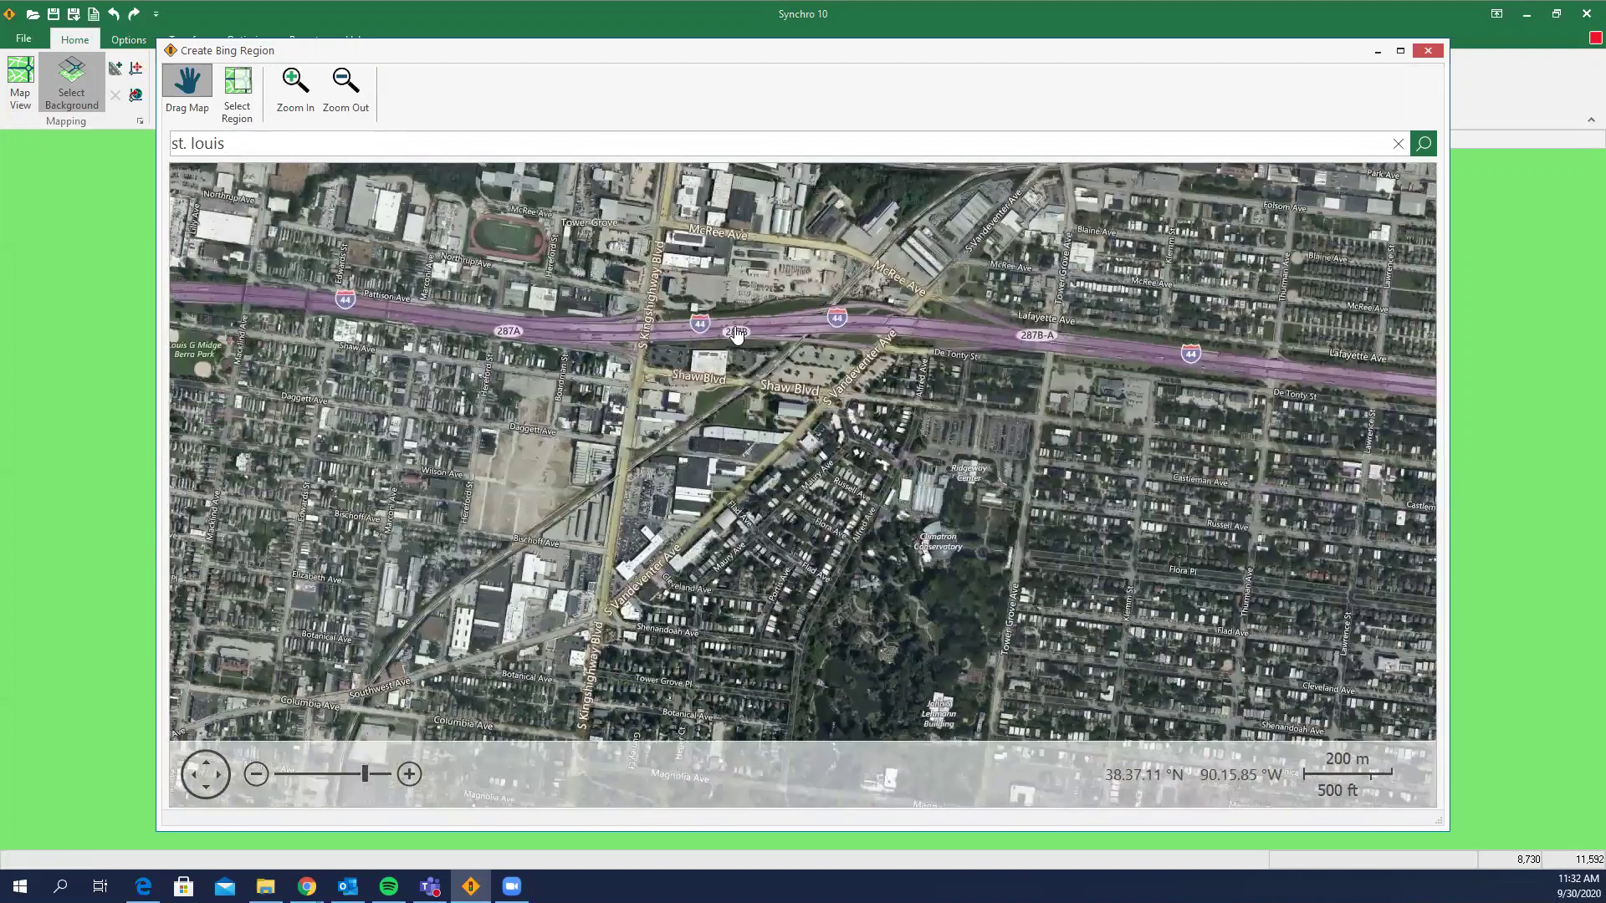
left_click(237, 88)
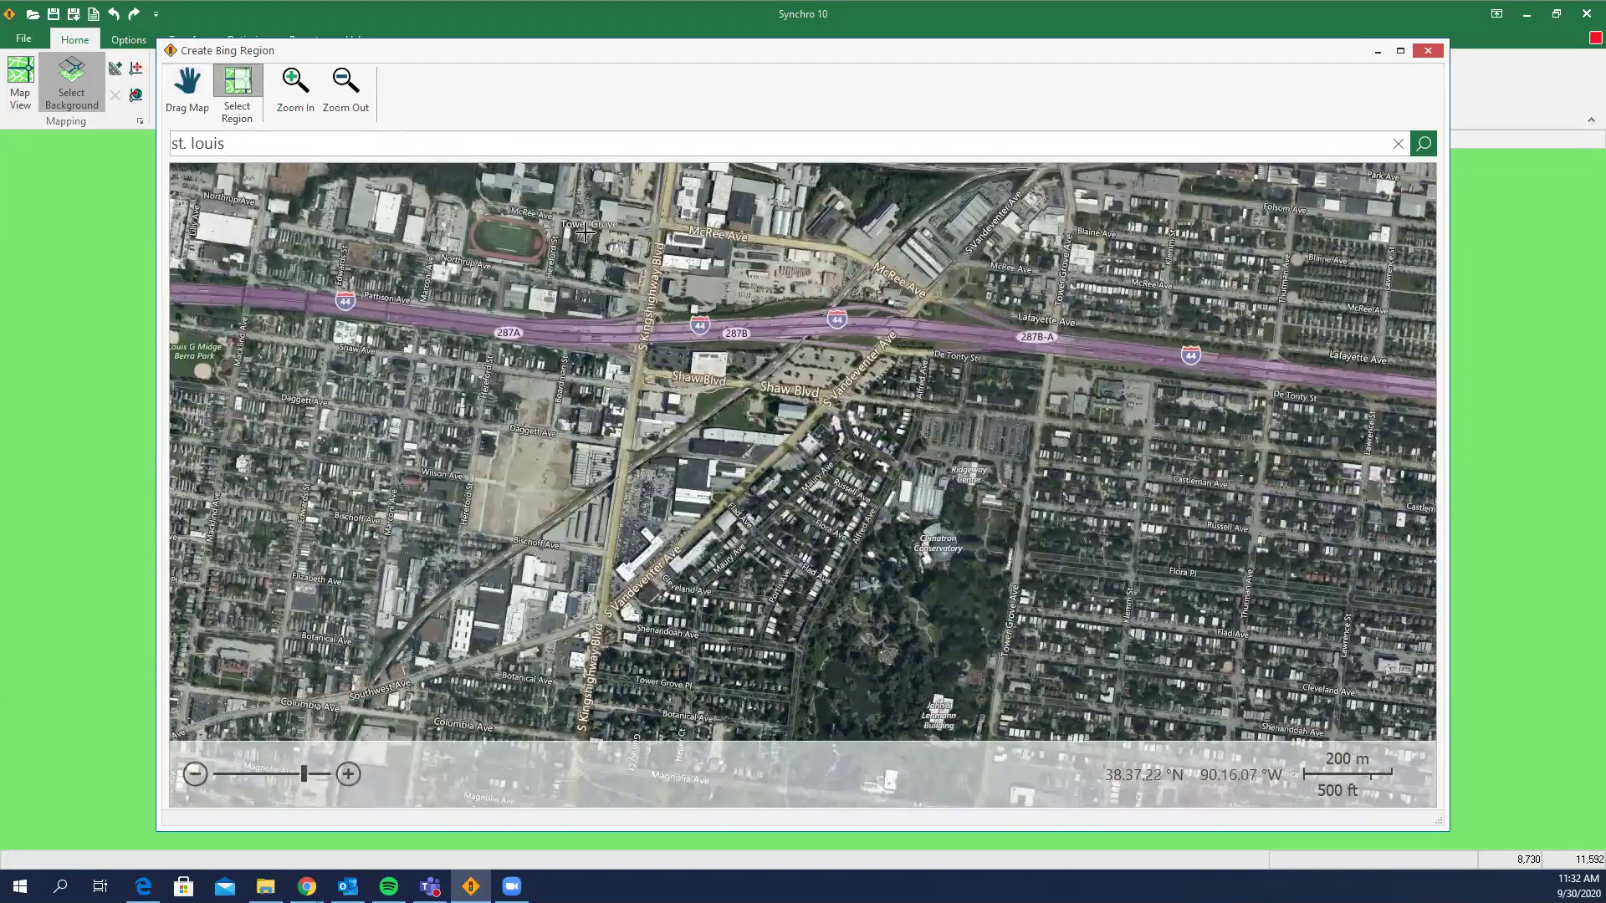
left_click_drag(537, 179, 770, 681)
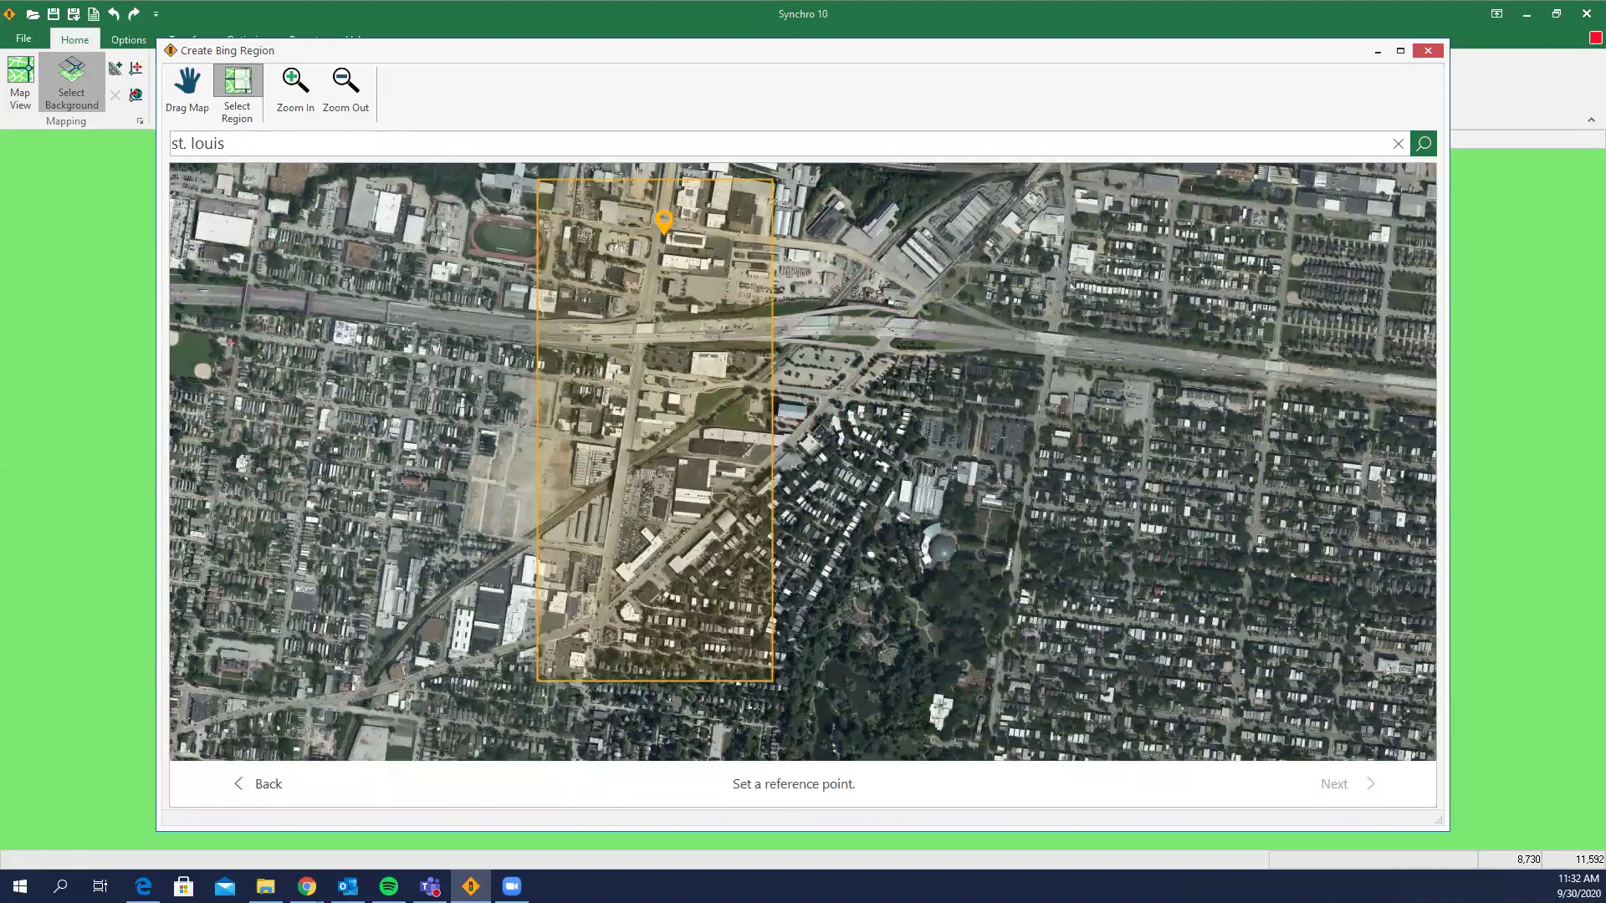
- Place the region's reference point on Kingshighway north of Interstate 44 and match it to Synchro world coordinates X 0.0, Y 0.0
left_click(658, 221)
left_click(1356, 797)
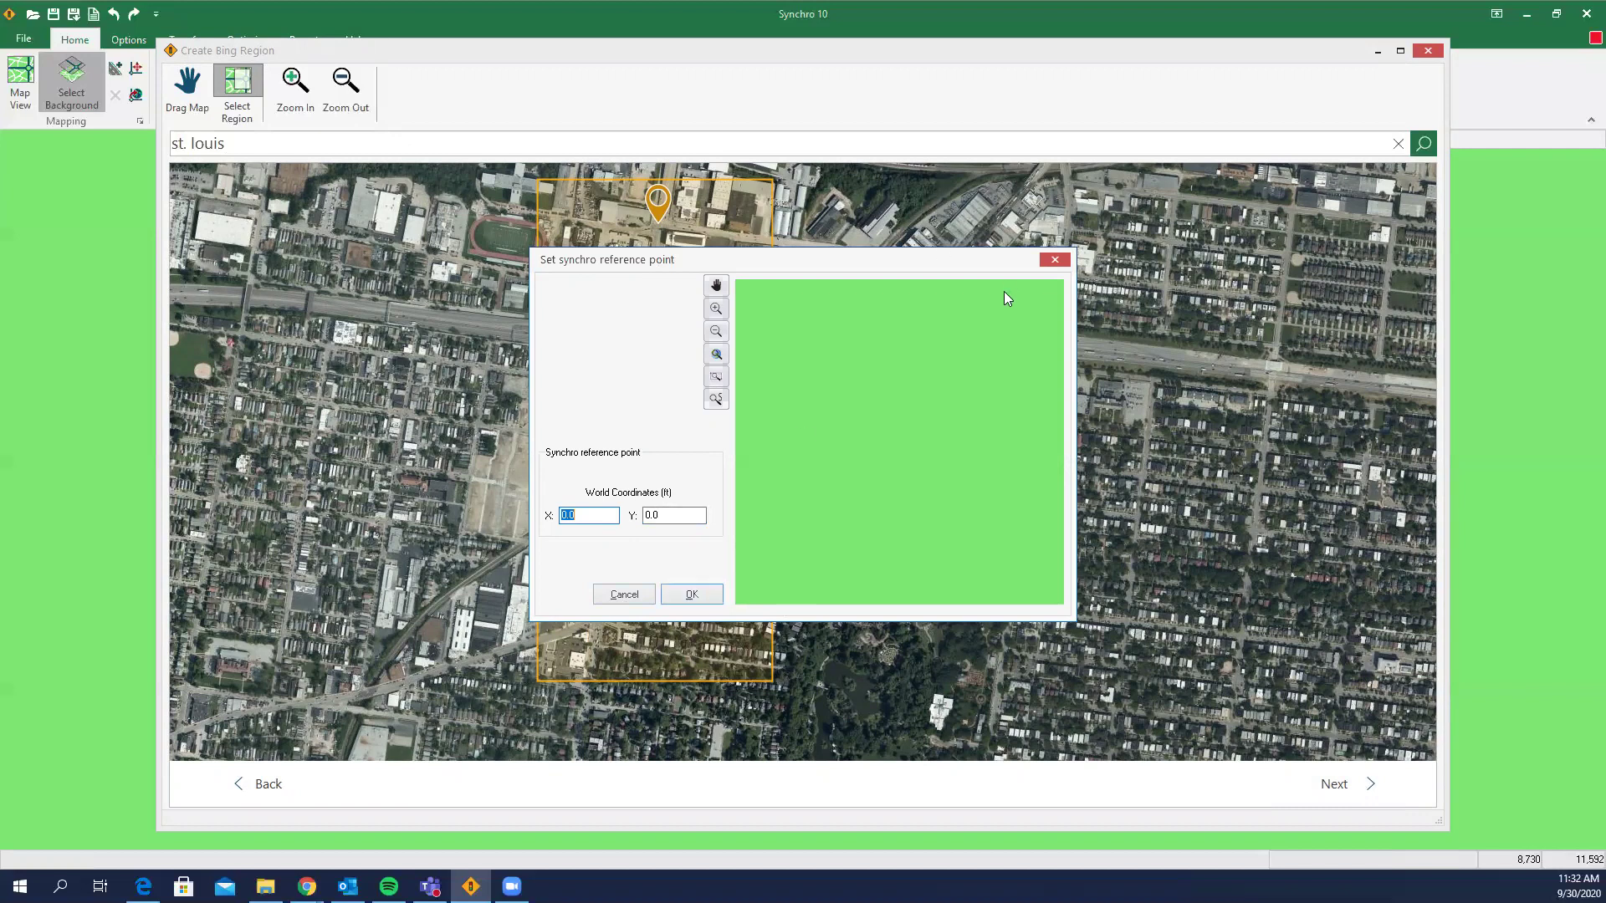
left_click_drag(952, 268, 1278, 262)
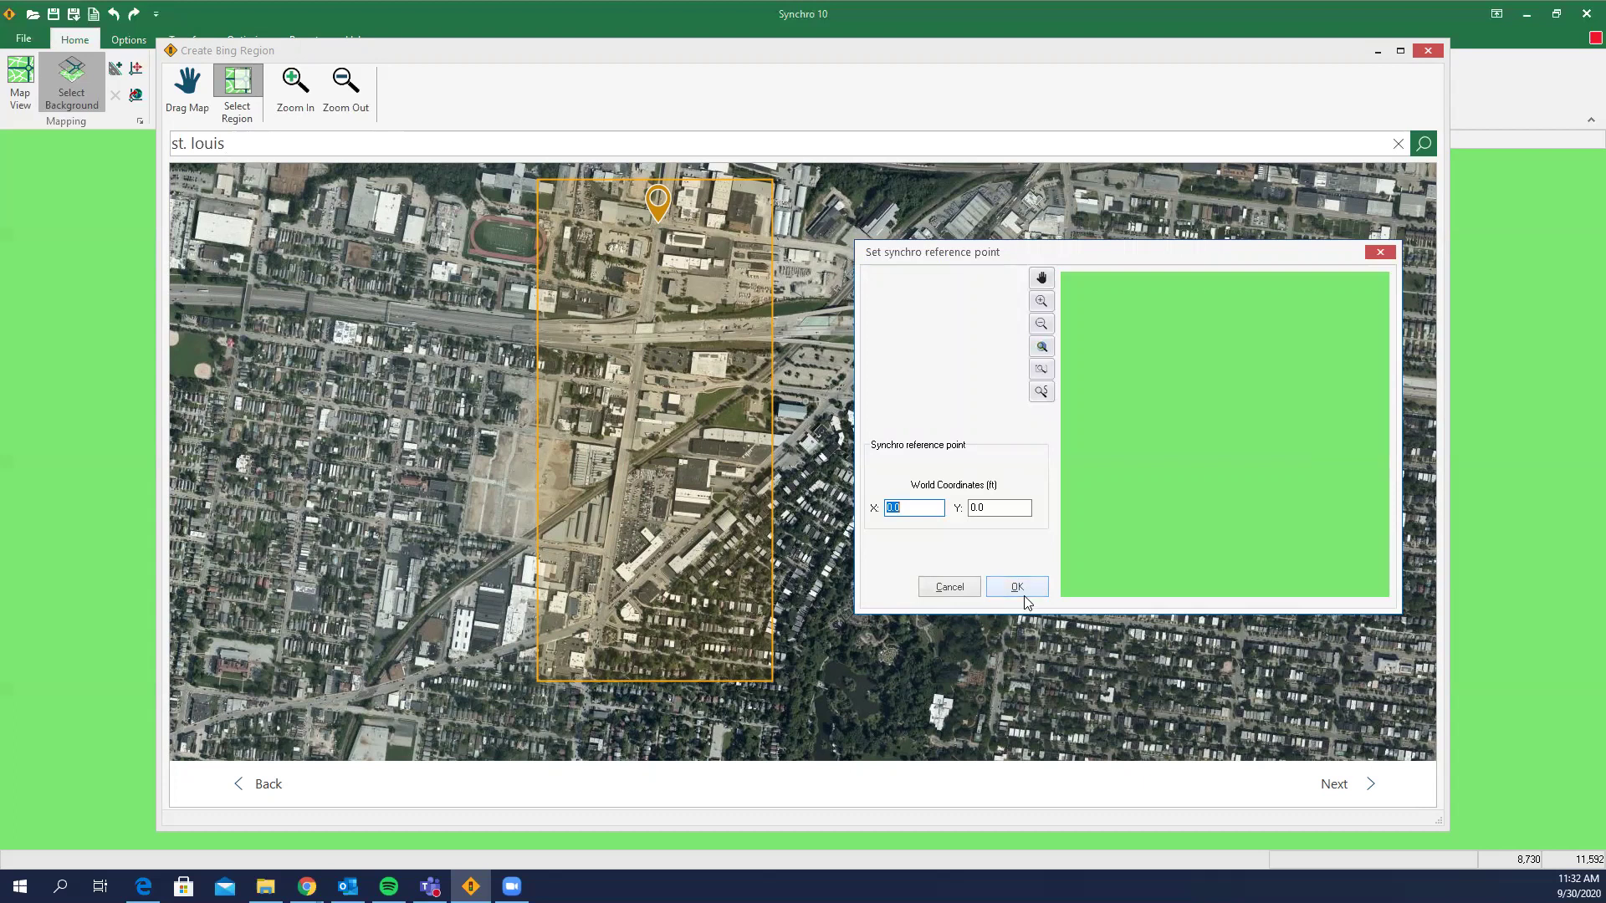
left_click(1017, 587)
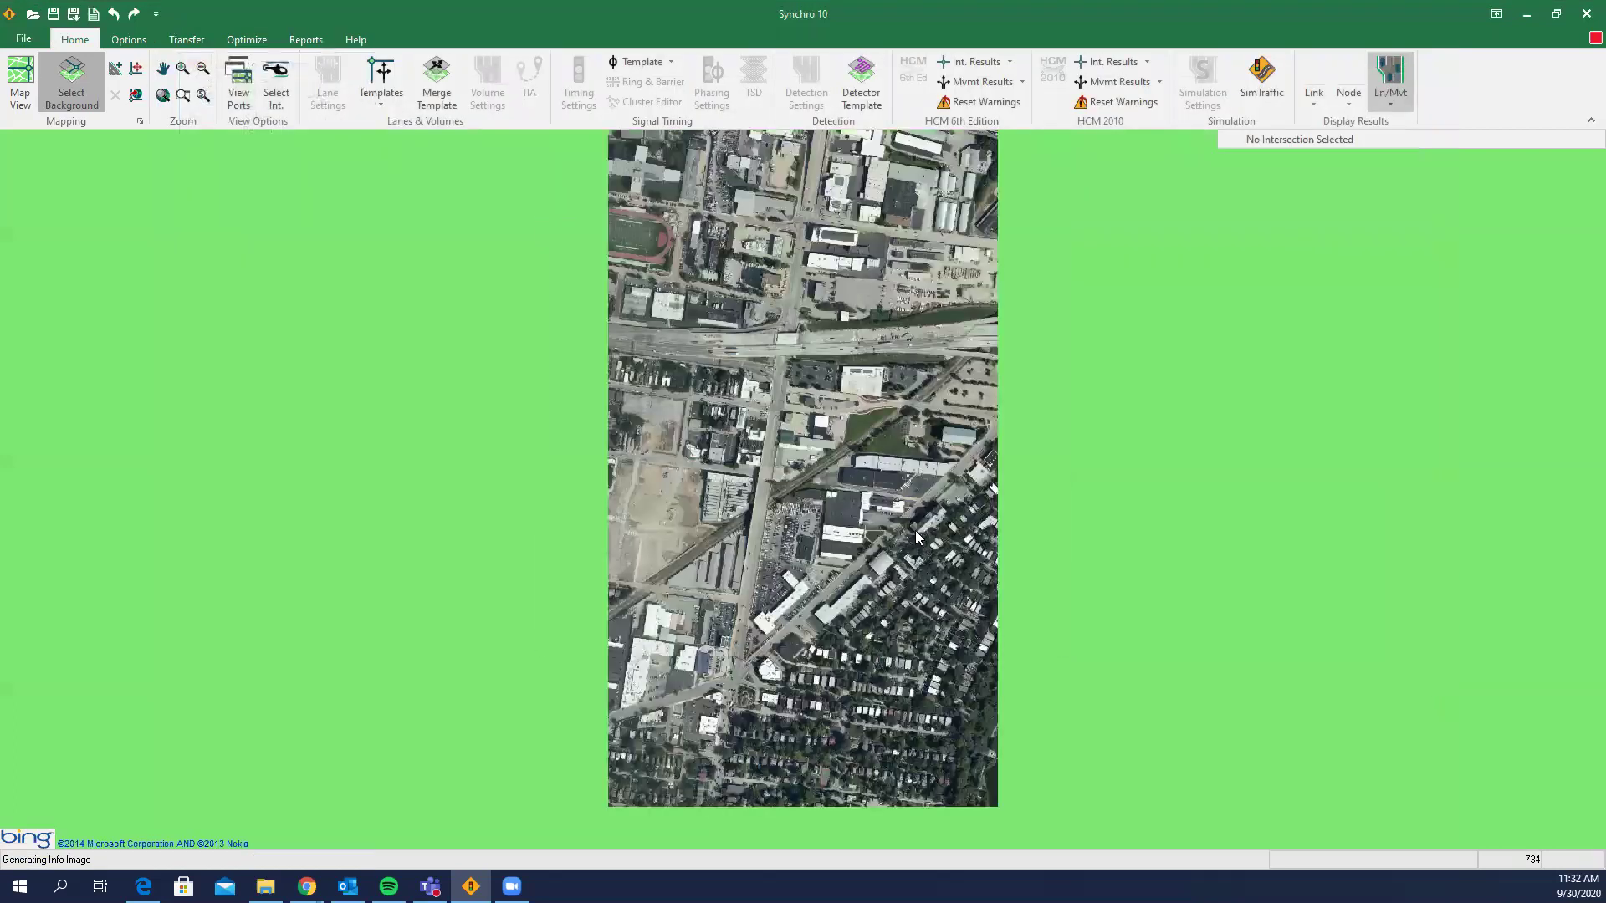
- Examine the aerial background around Kingshighway, Interstate 44 and Shaw
scroll(831, 452, "up", 1)
scroll(828, 452, "down", 2)
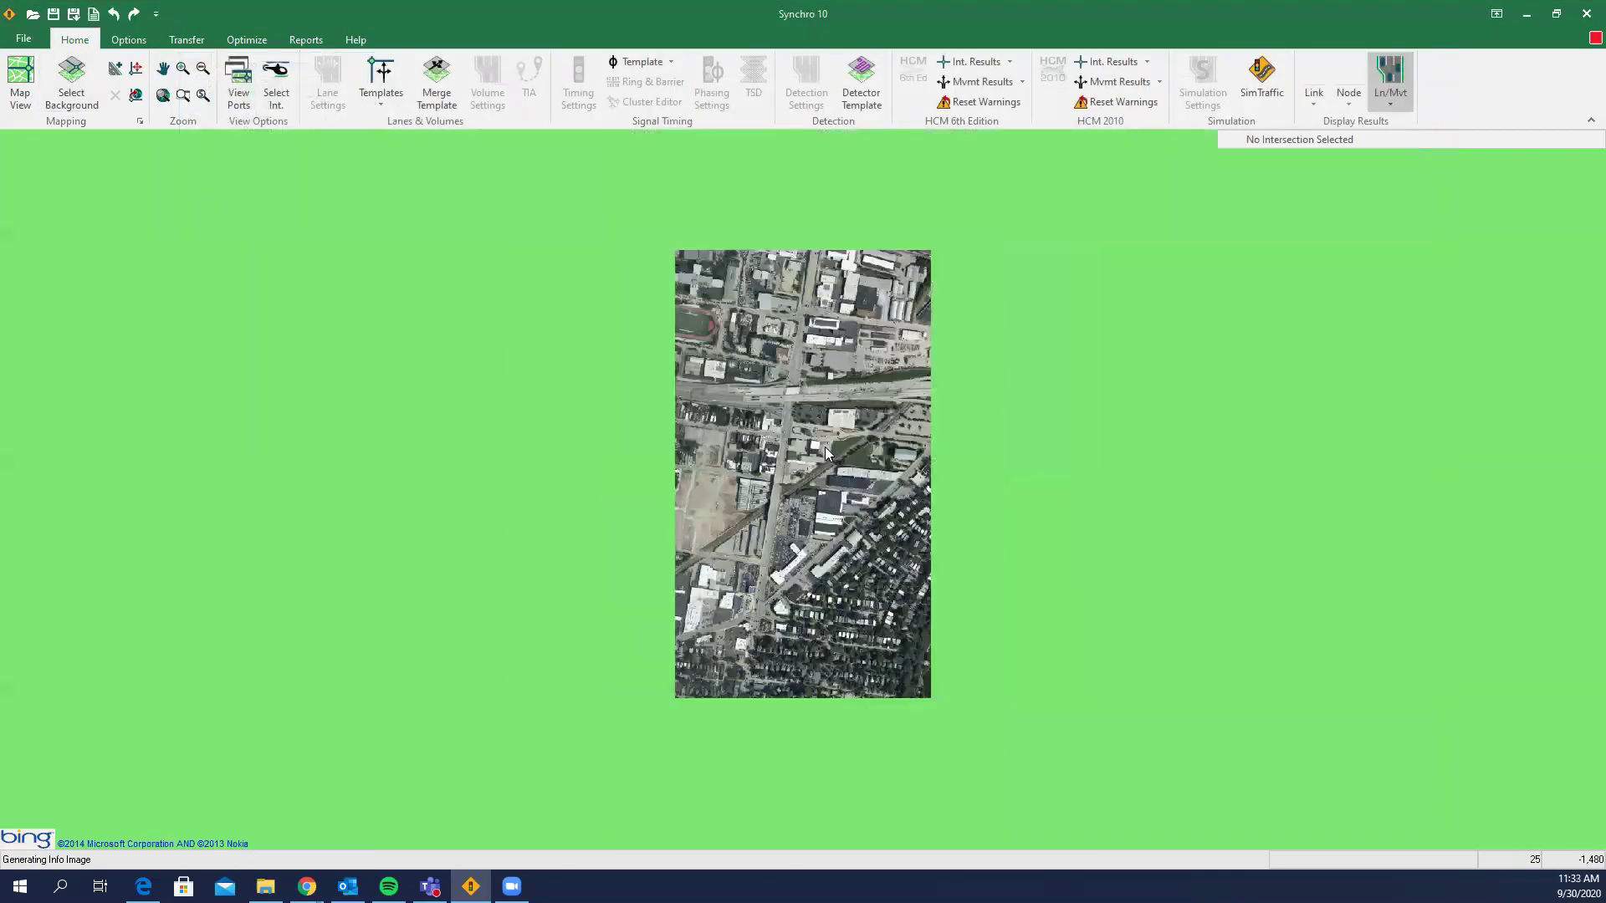
scroll(1180, 426, "up", 1)
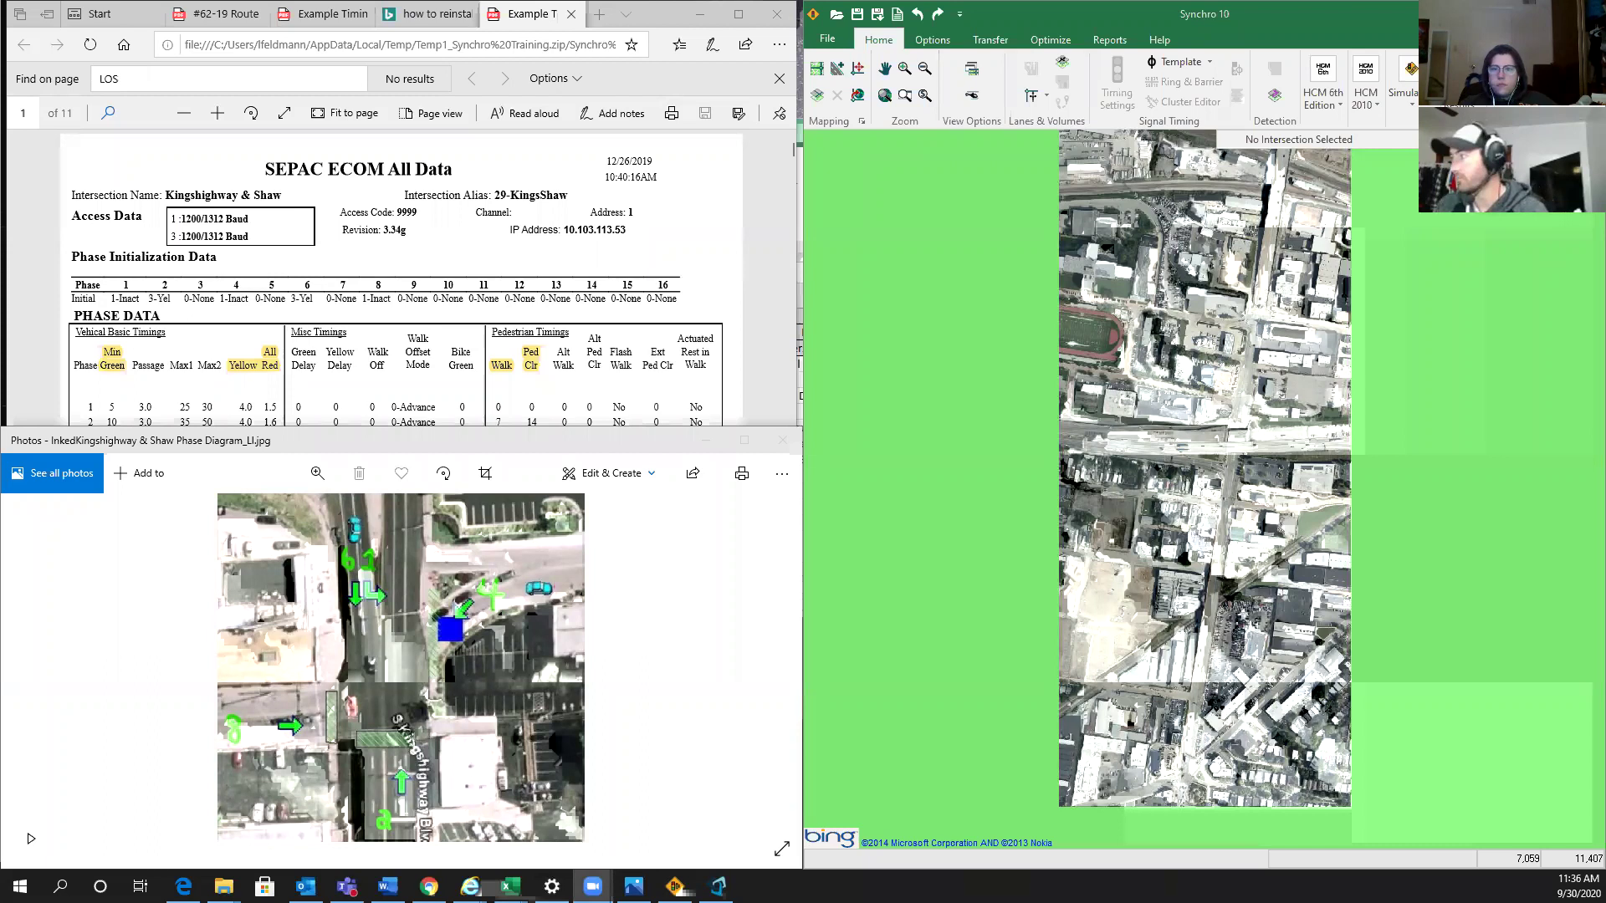
scroll(1246, 477, "up", 1)
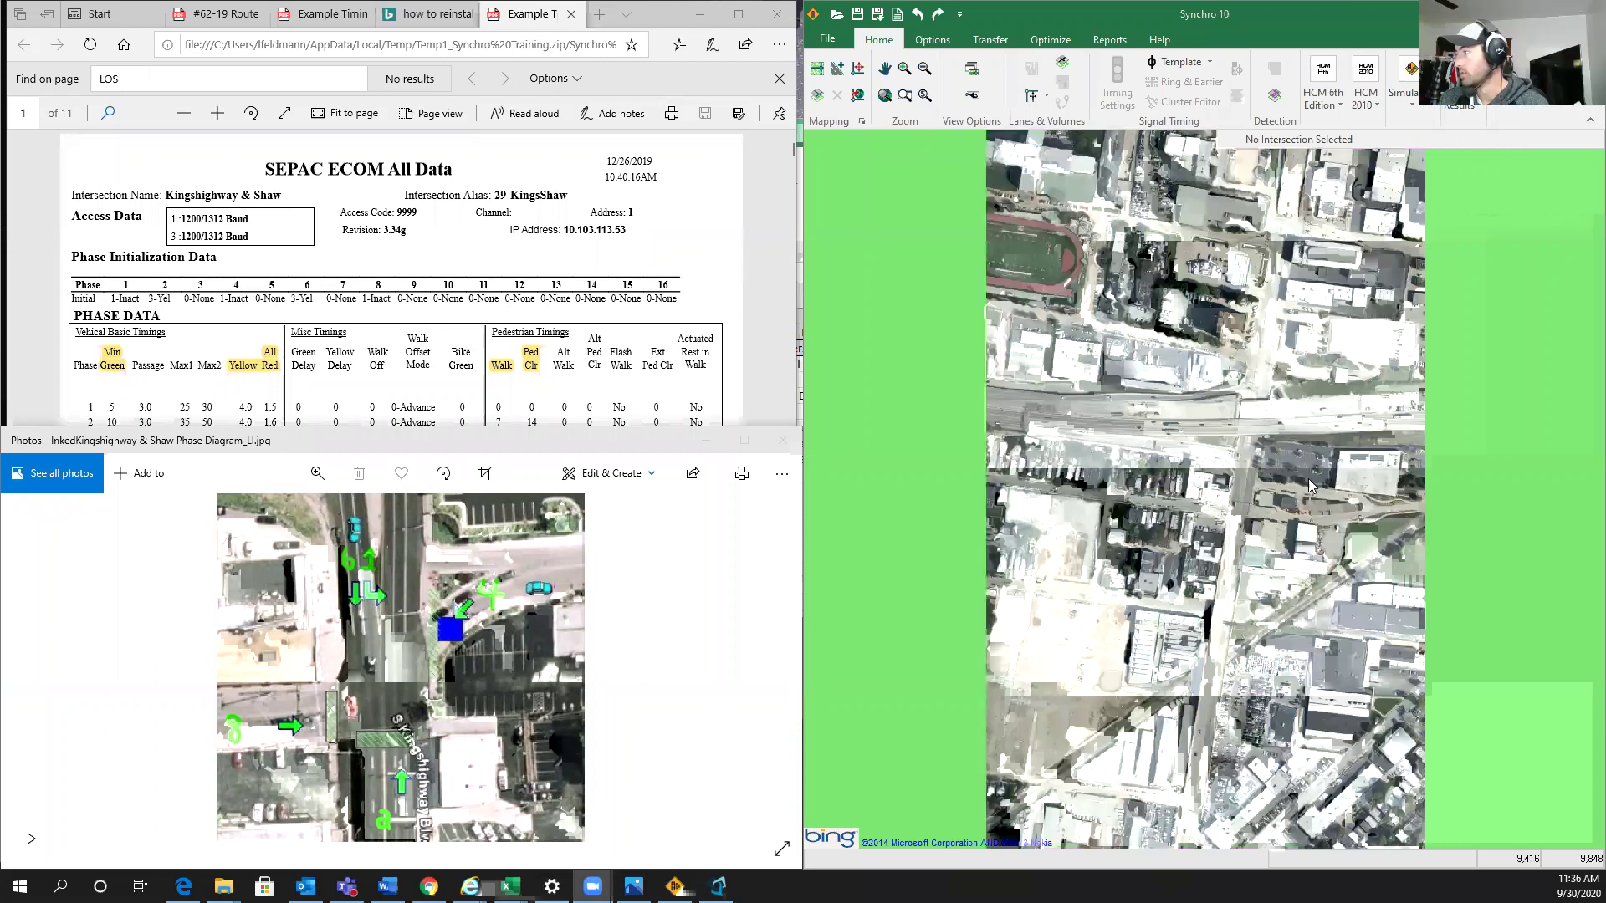
scroll(1326, 485, "up", 1)
scroll(1325, 485, "up", 1)
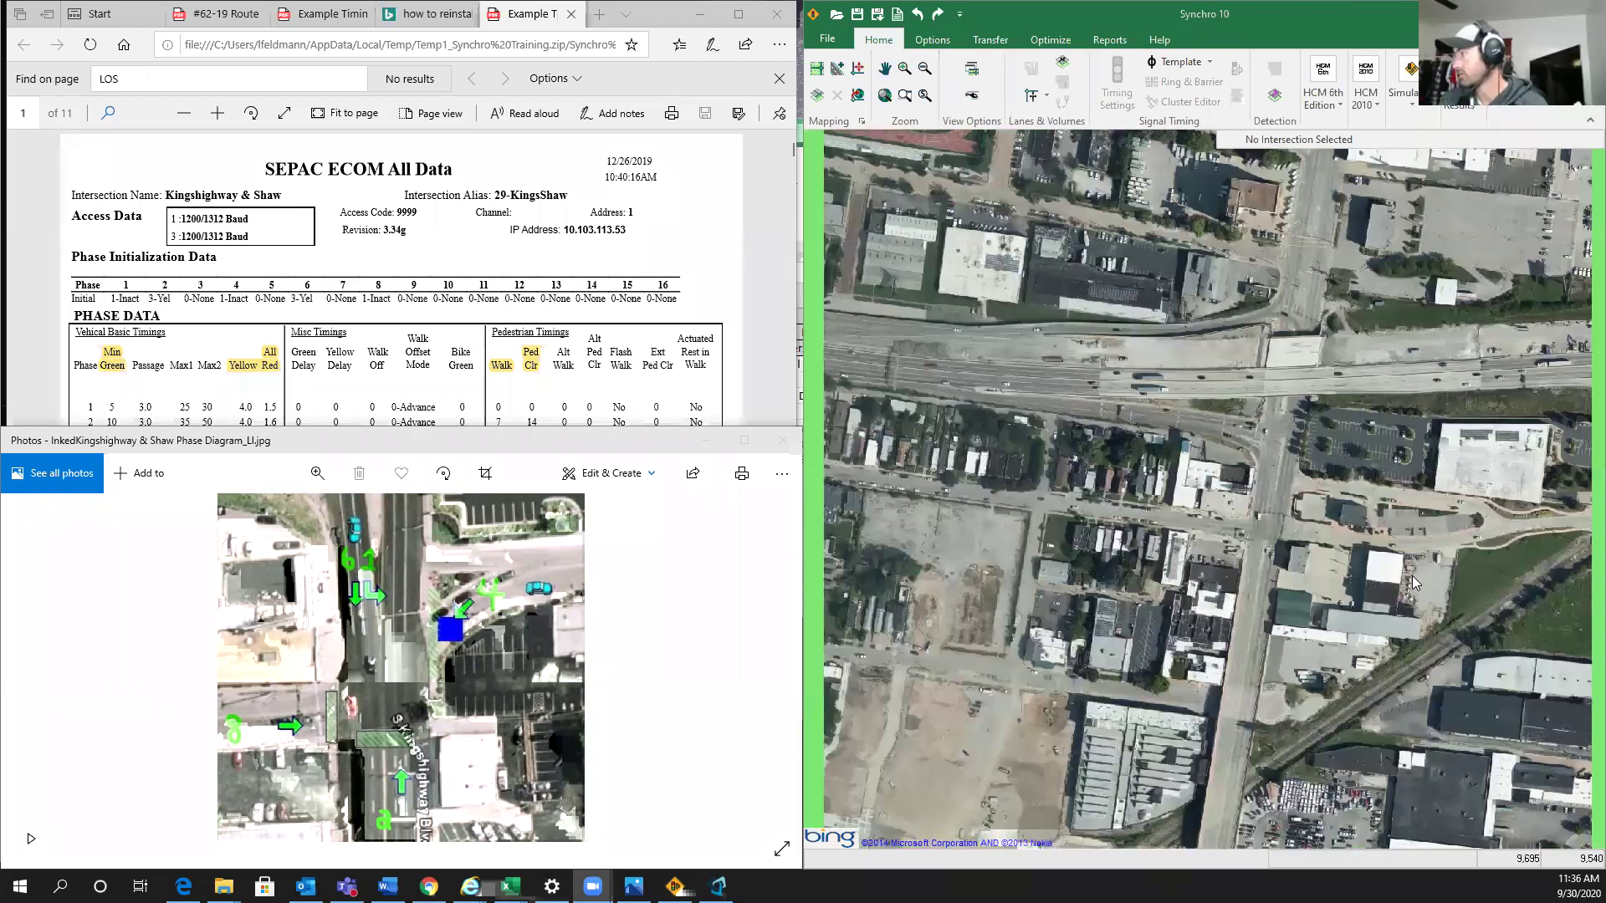
middle_click_drag(1294, 553, 1157, 483)
scroll(1158, 479, "down", 2)
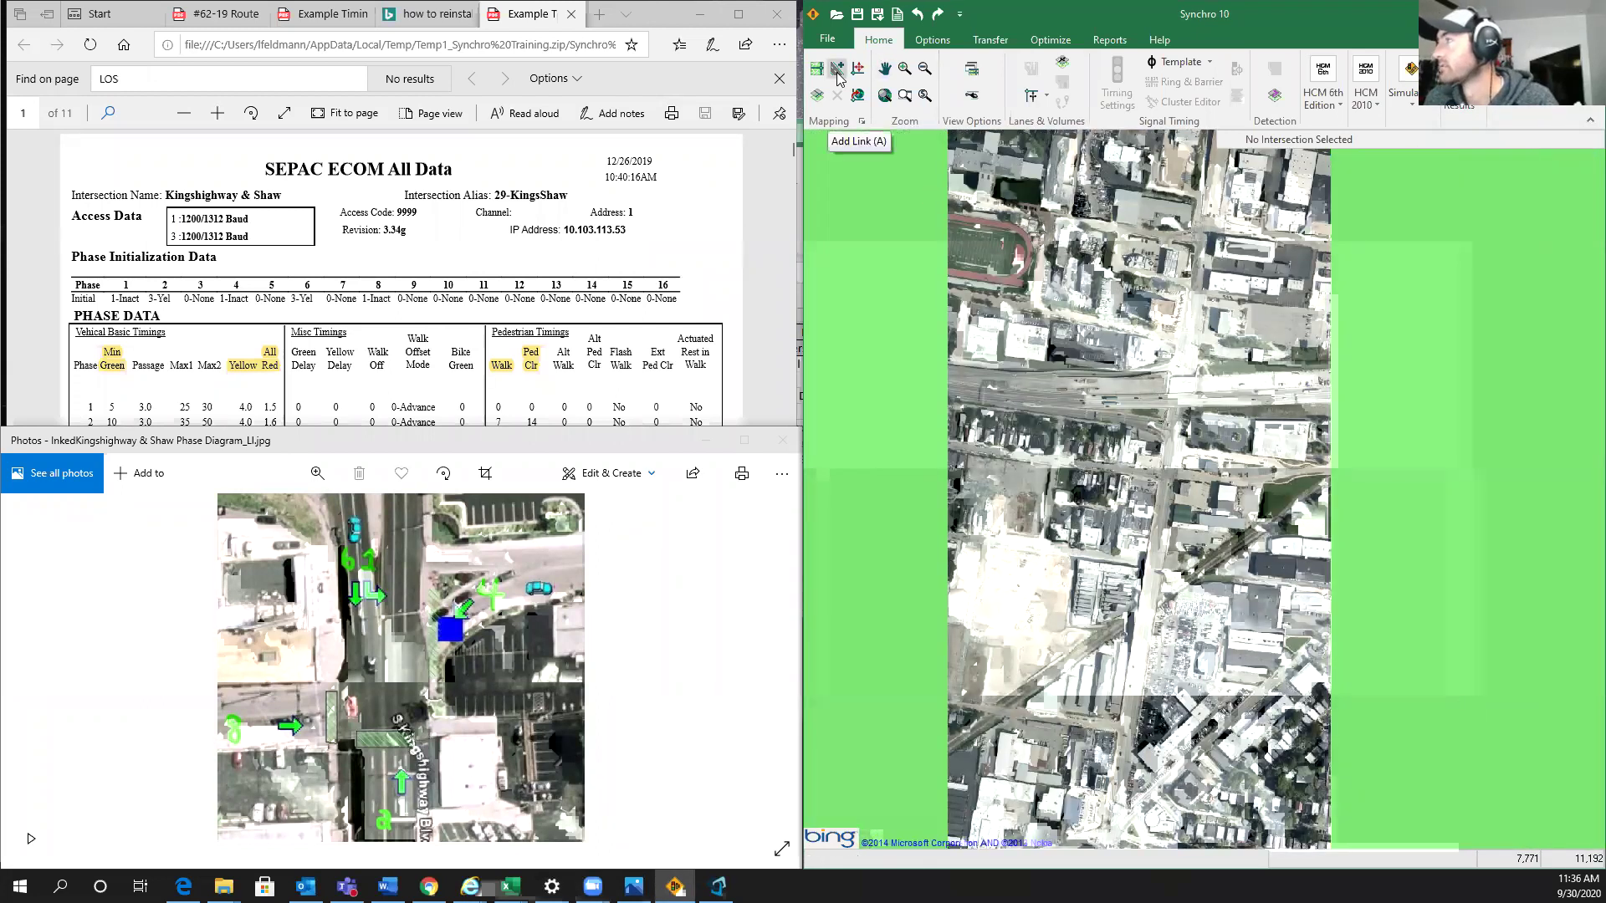
- Draw an east-west link about 960 ft long along Shaw and a crossing north-south link about 3,280 ft long along Kingshighway
left_click(858, 94)
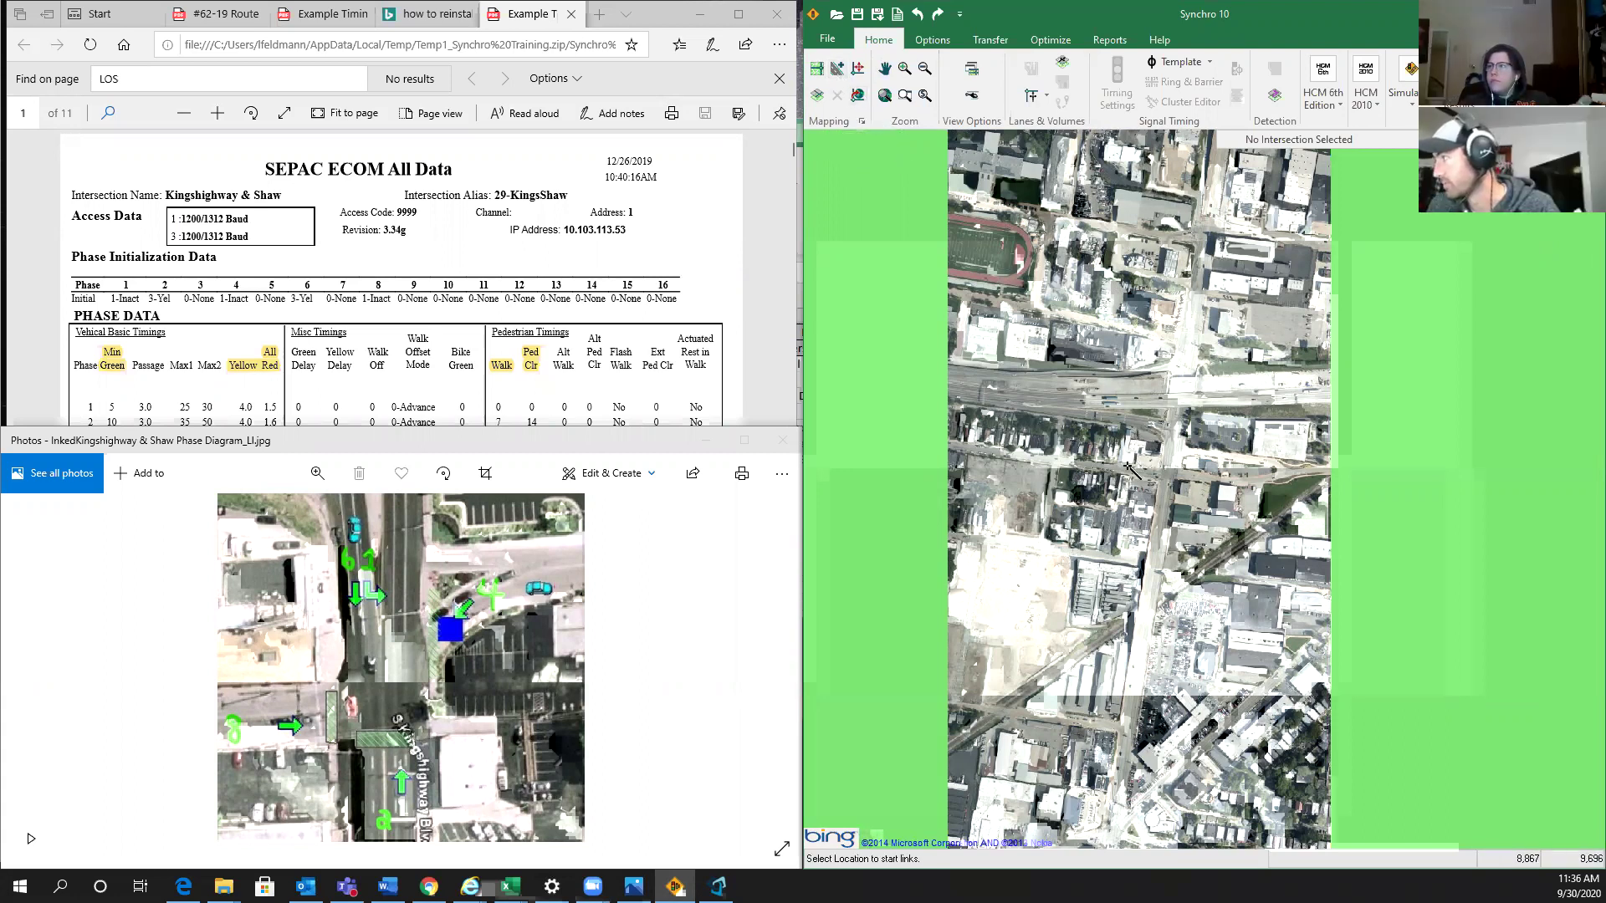
left_click(1064, 460)
left_click(1254, 485)
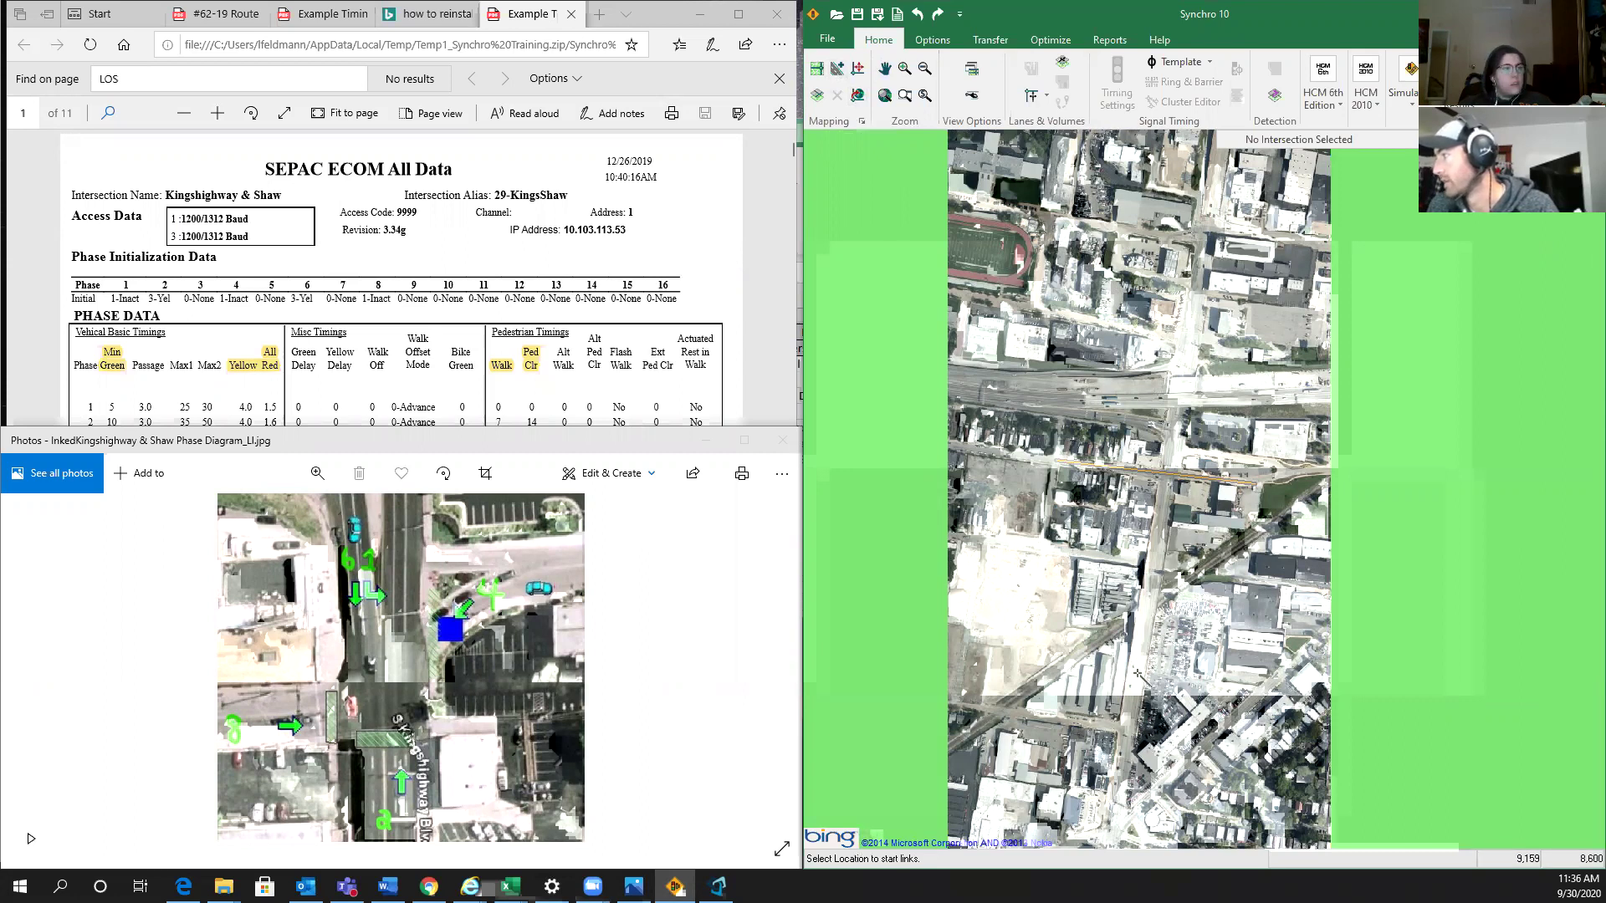
left_click(1220, 169)
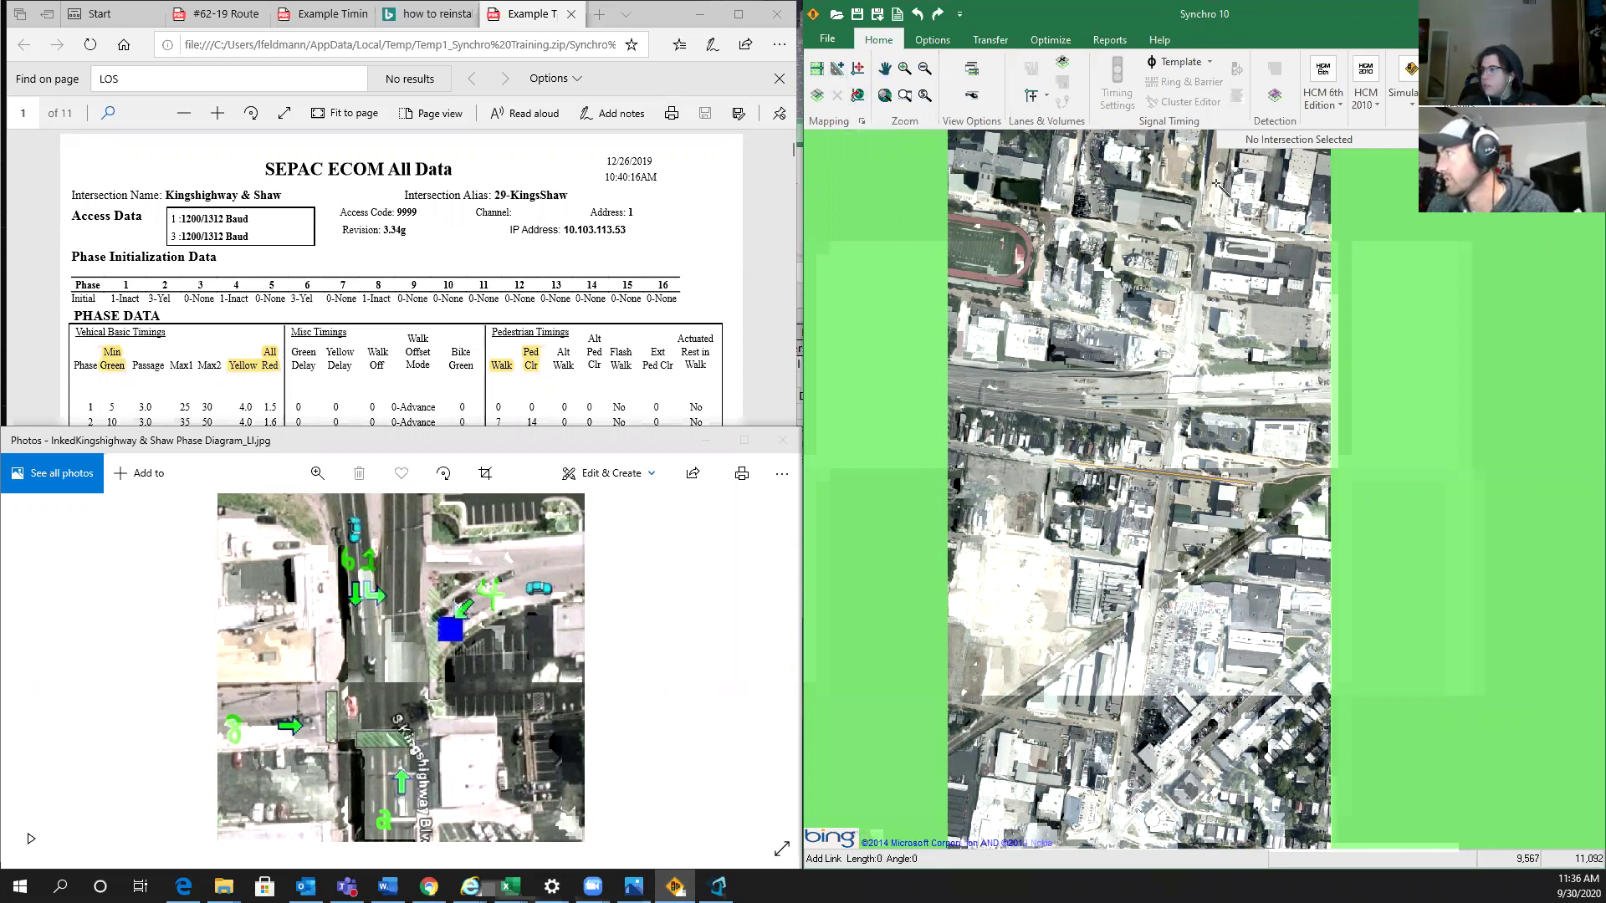
left_click(1119, 844)
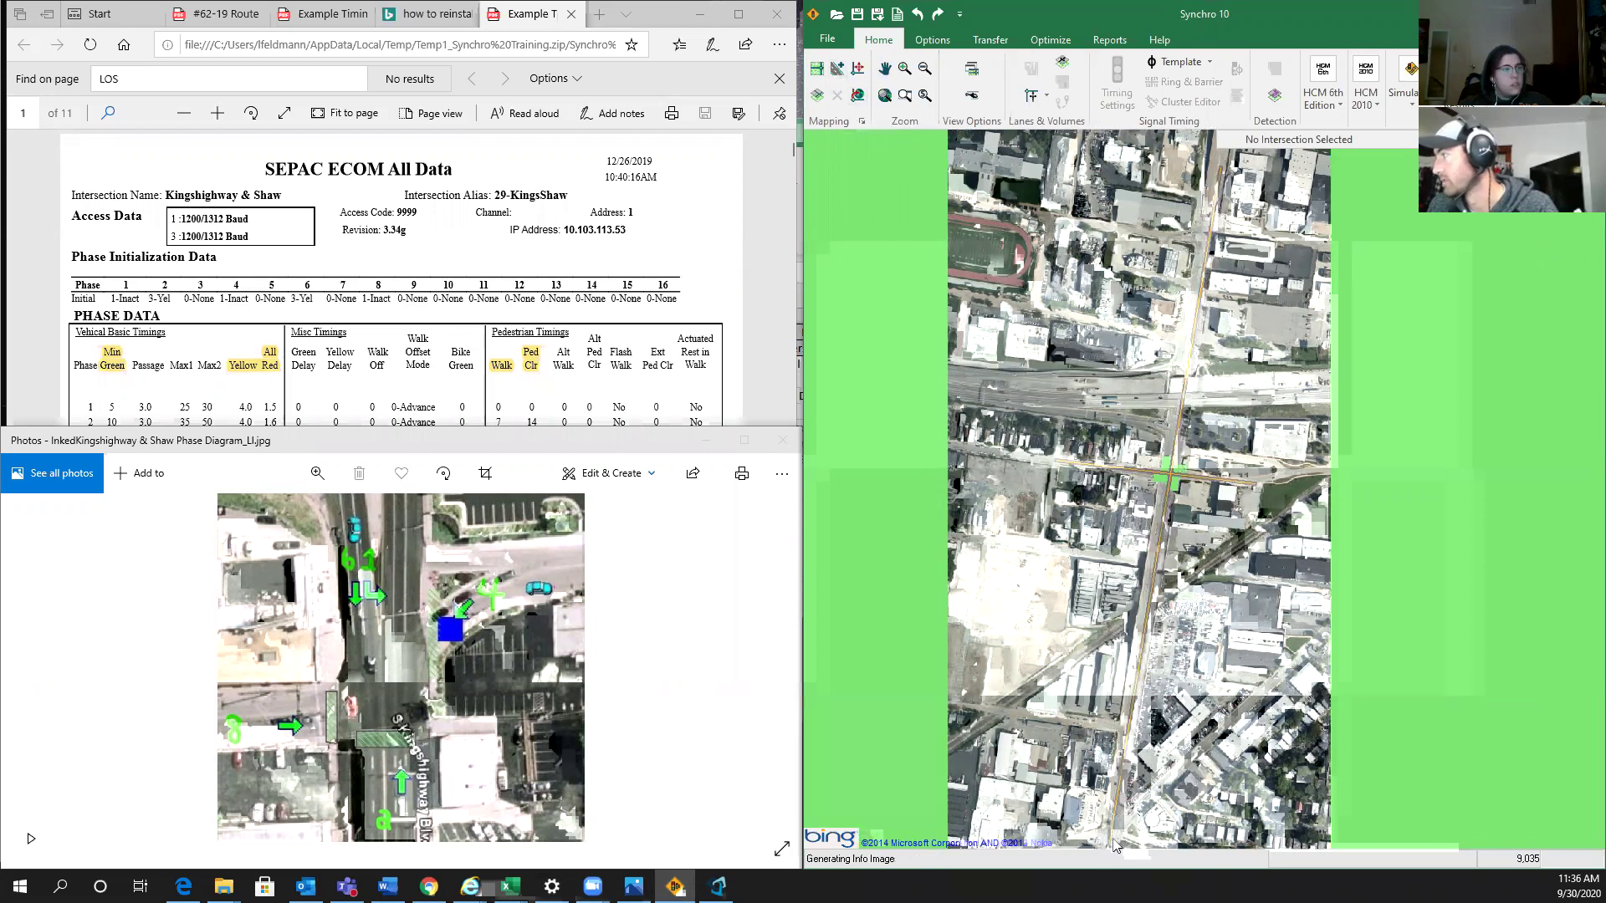
- Select the Kingshighway and Shaw intersection node and open its lane settings
scroll(1167, 454, "up", 3)
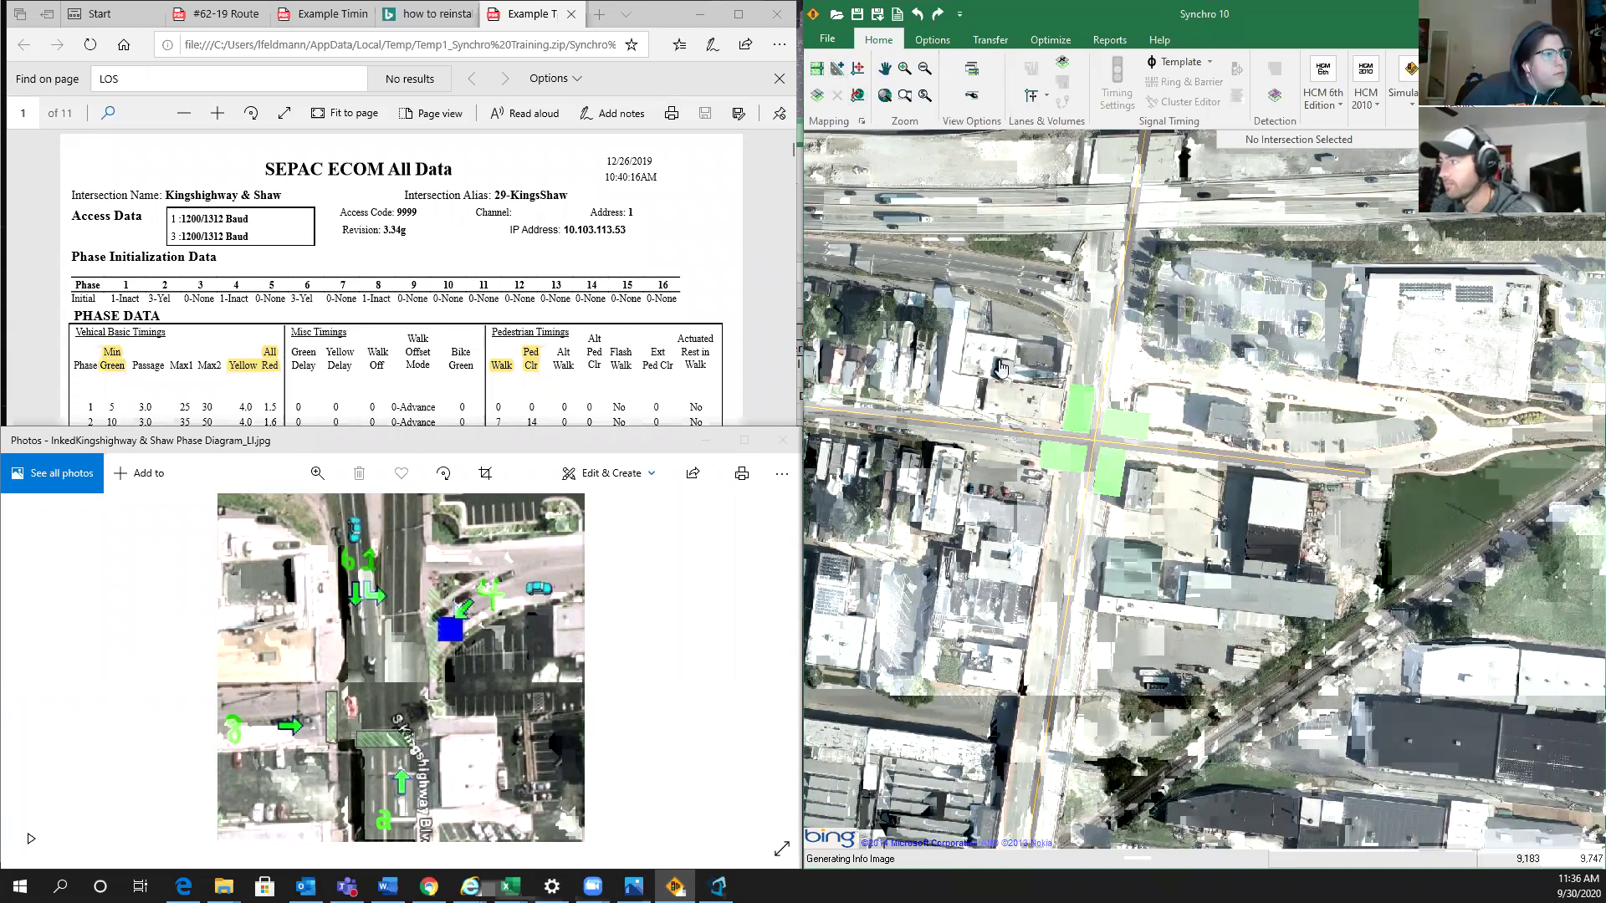
middle_click_drag(939, 407, 1010, 426)
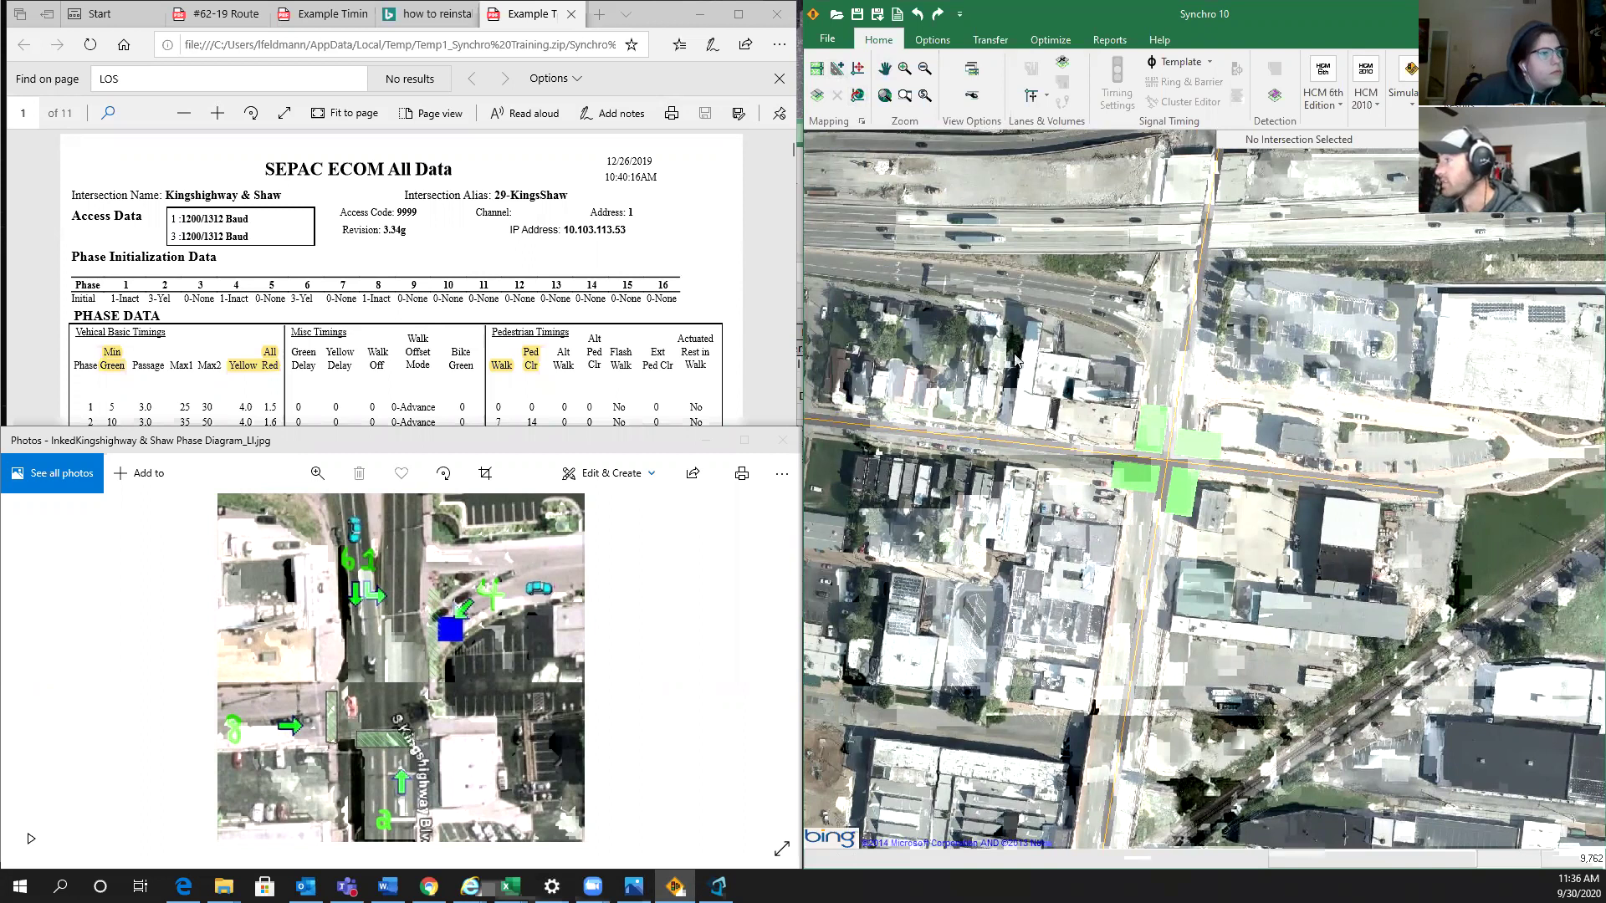
middle_click_drag(1188, 463, 1263, 452)
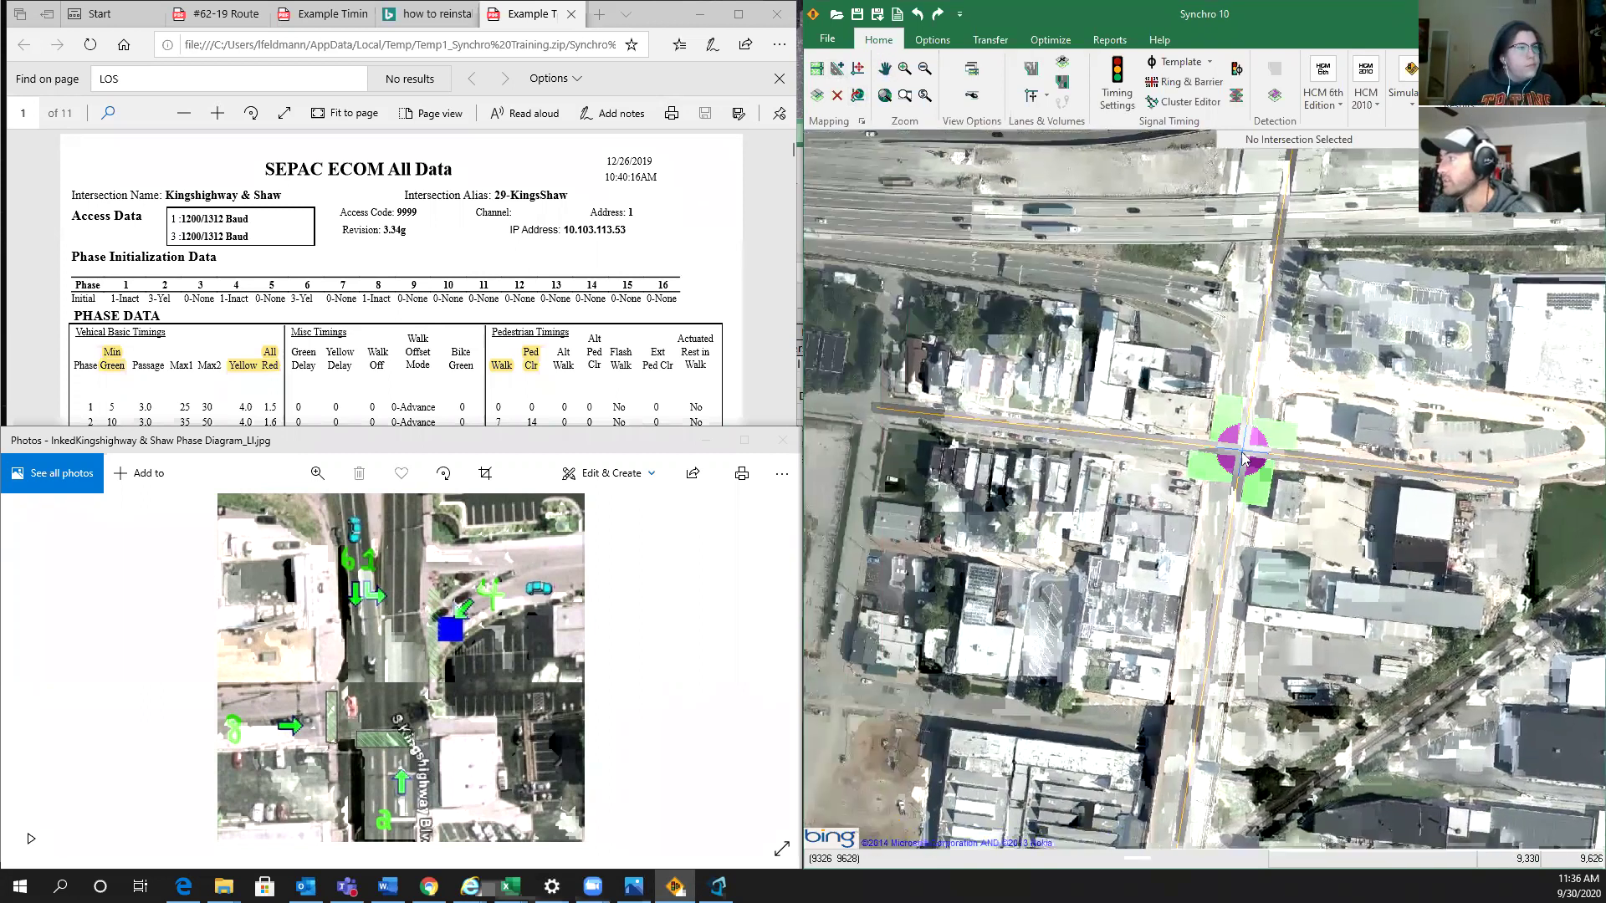
right_click(1263, 452)
key("Escape")
left_click(1244, 452)
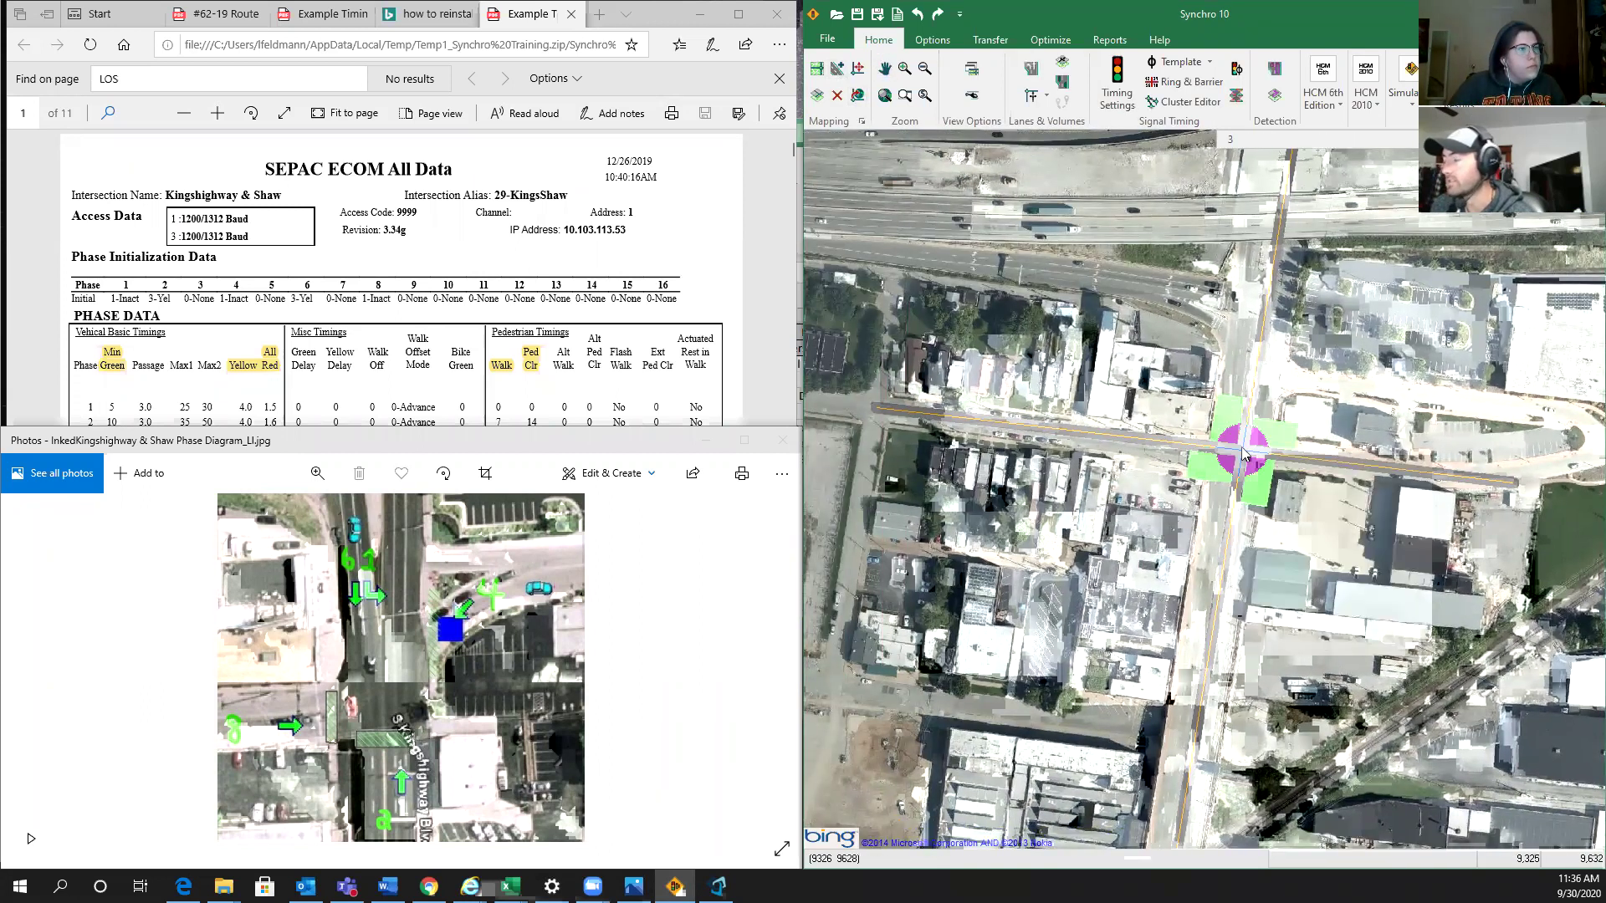
right_click(1244, 452)
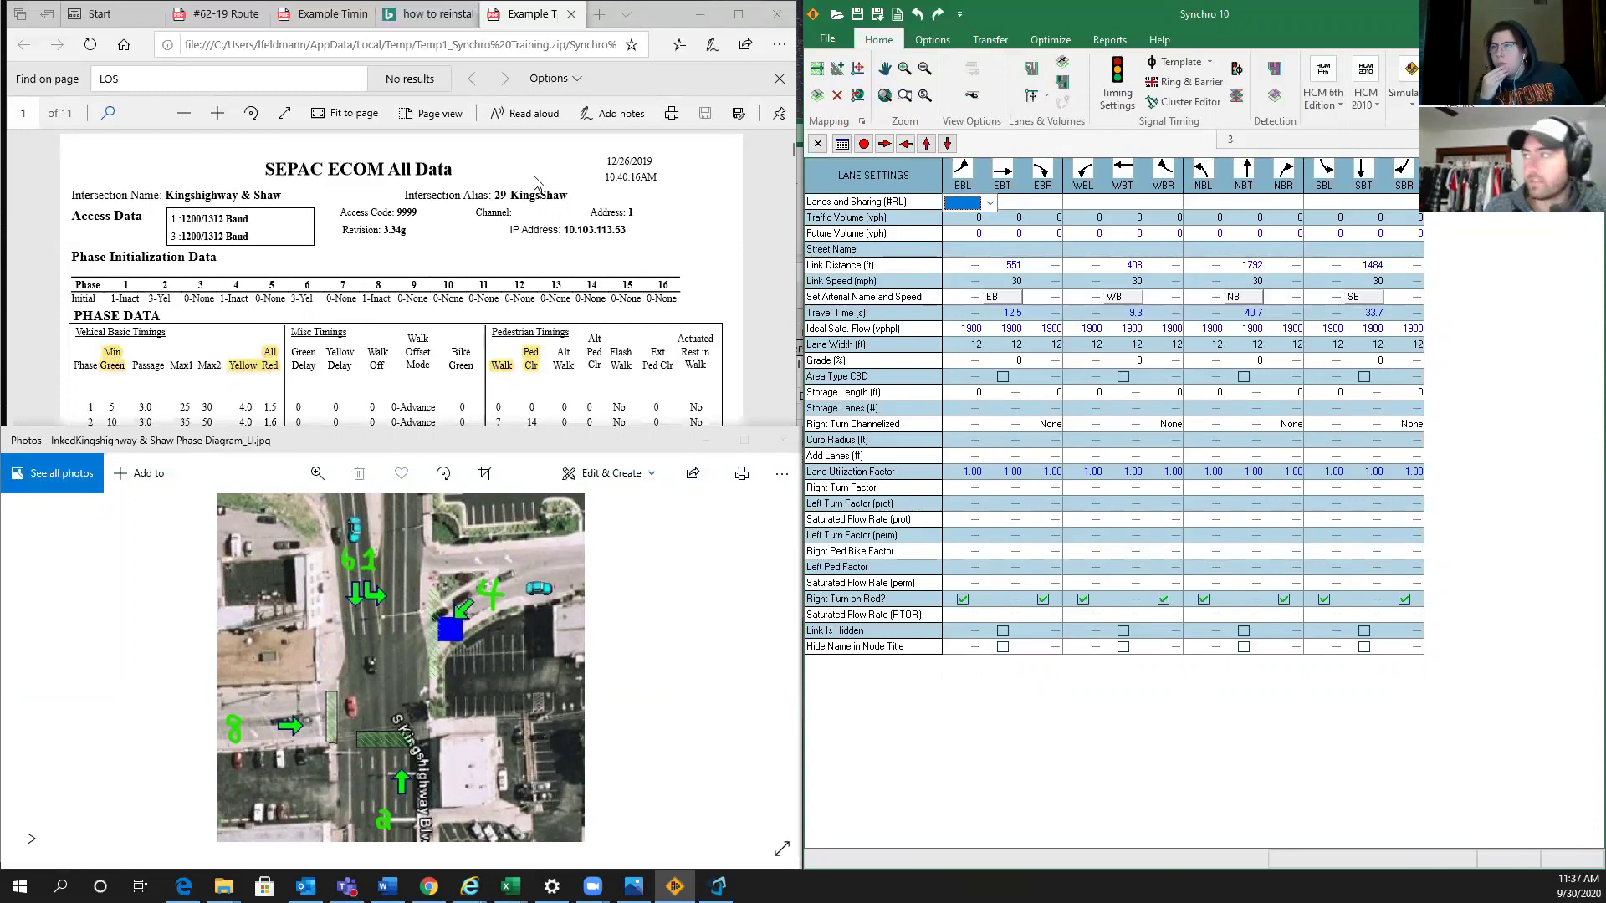
- Set the southbound lanes to one exclusive left-turn lane and three through lanes, with the outer one shared with right turns
left_click(1322, 202)
left_click(1351, 202)
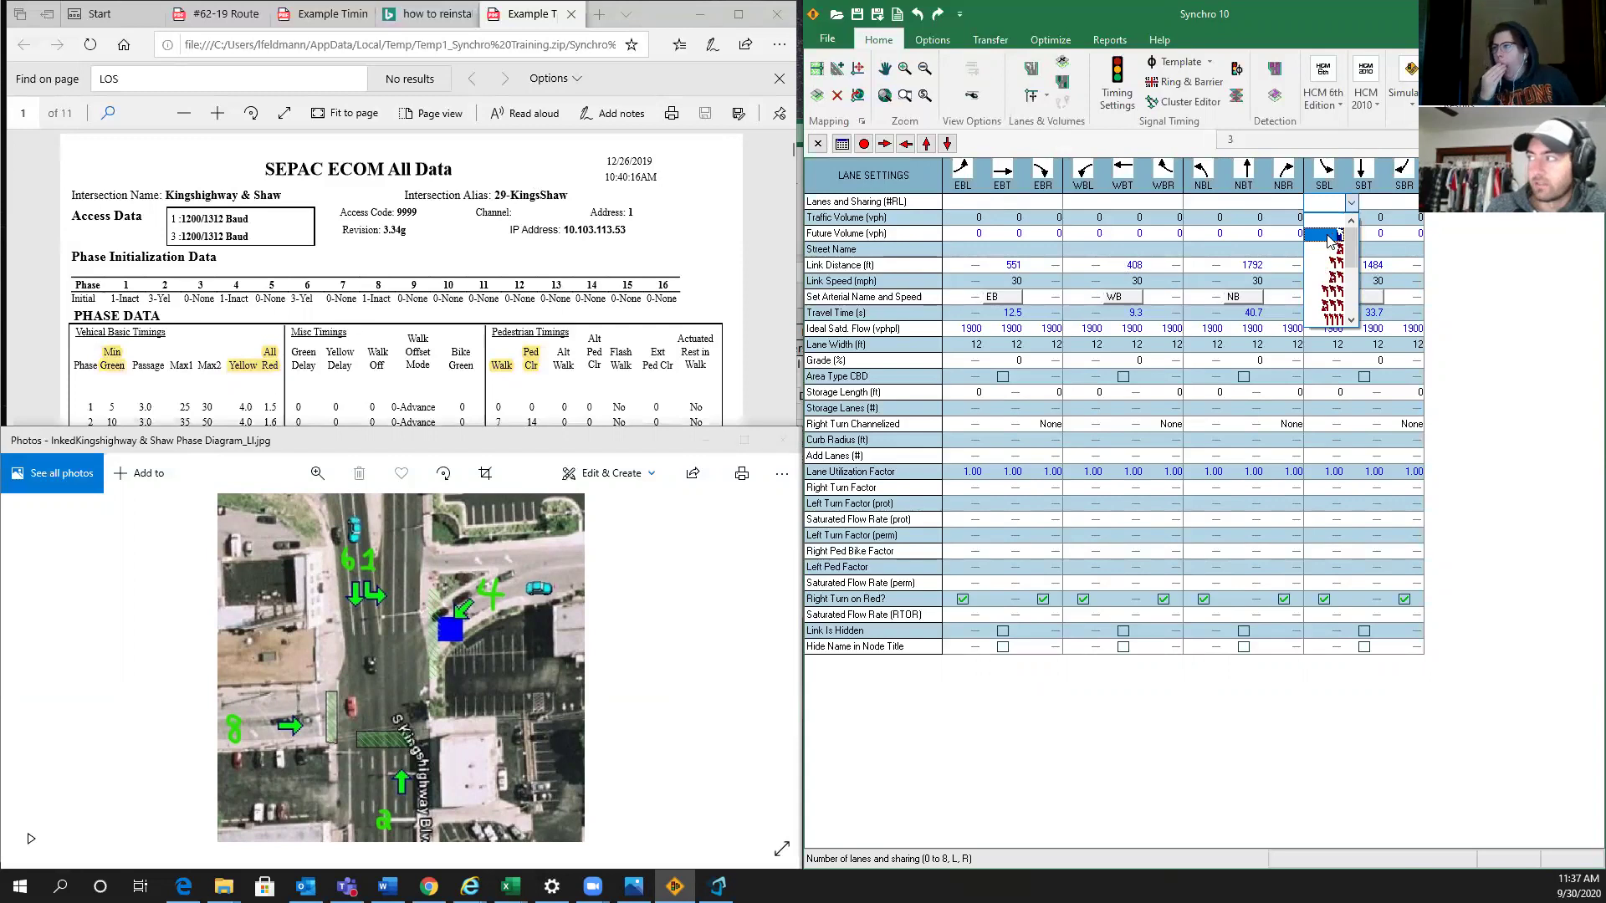
left_click(1333, 237)
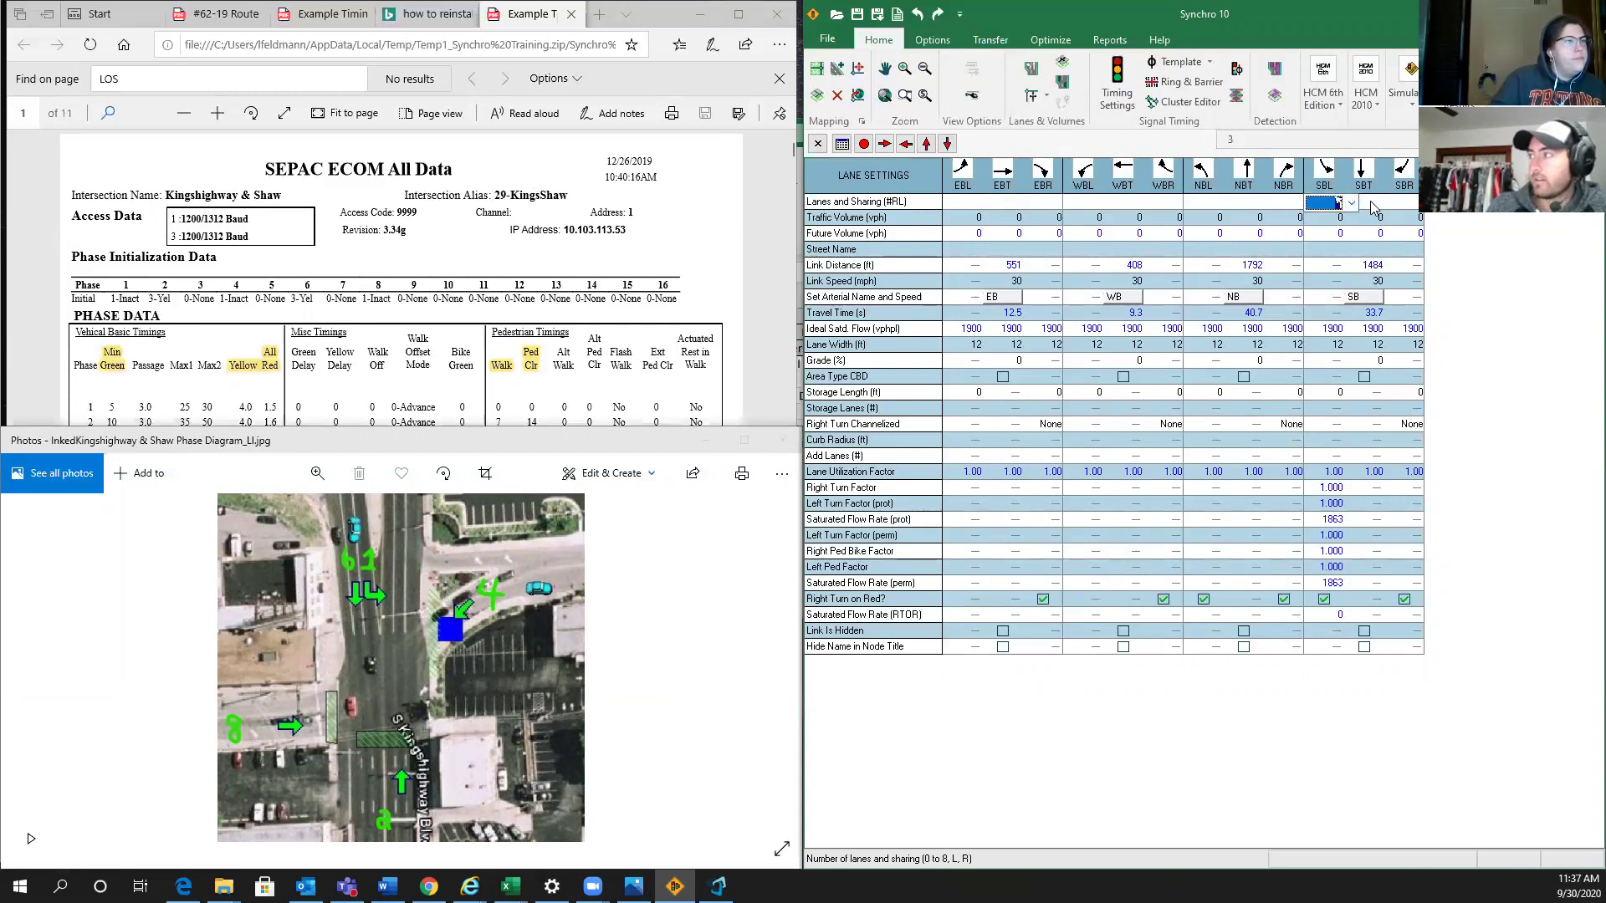
left_click(1373, 204)
left_click(1370, 205)
scroll(1376, 242, "down", 2)
scroll(1378, 261, "down", 2)
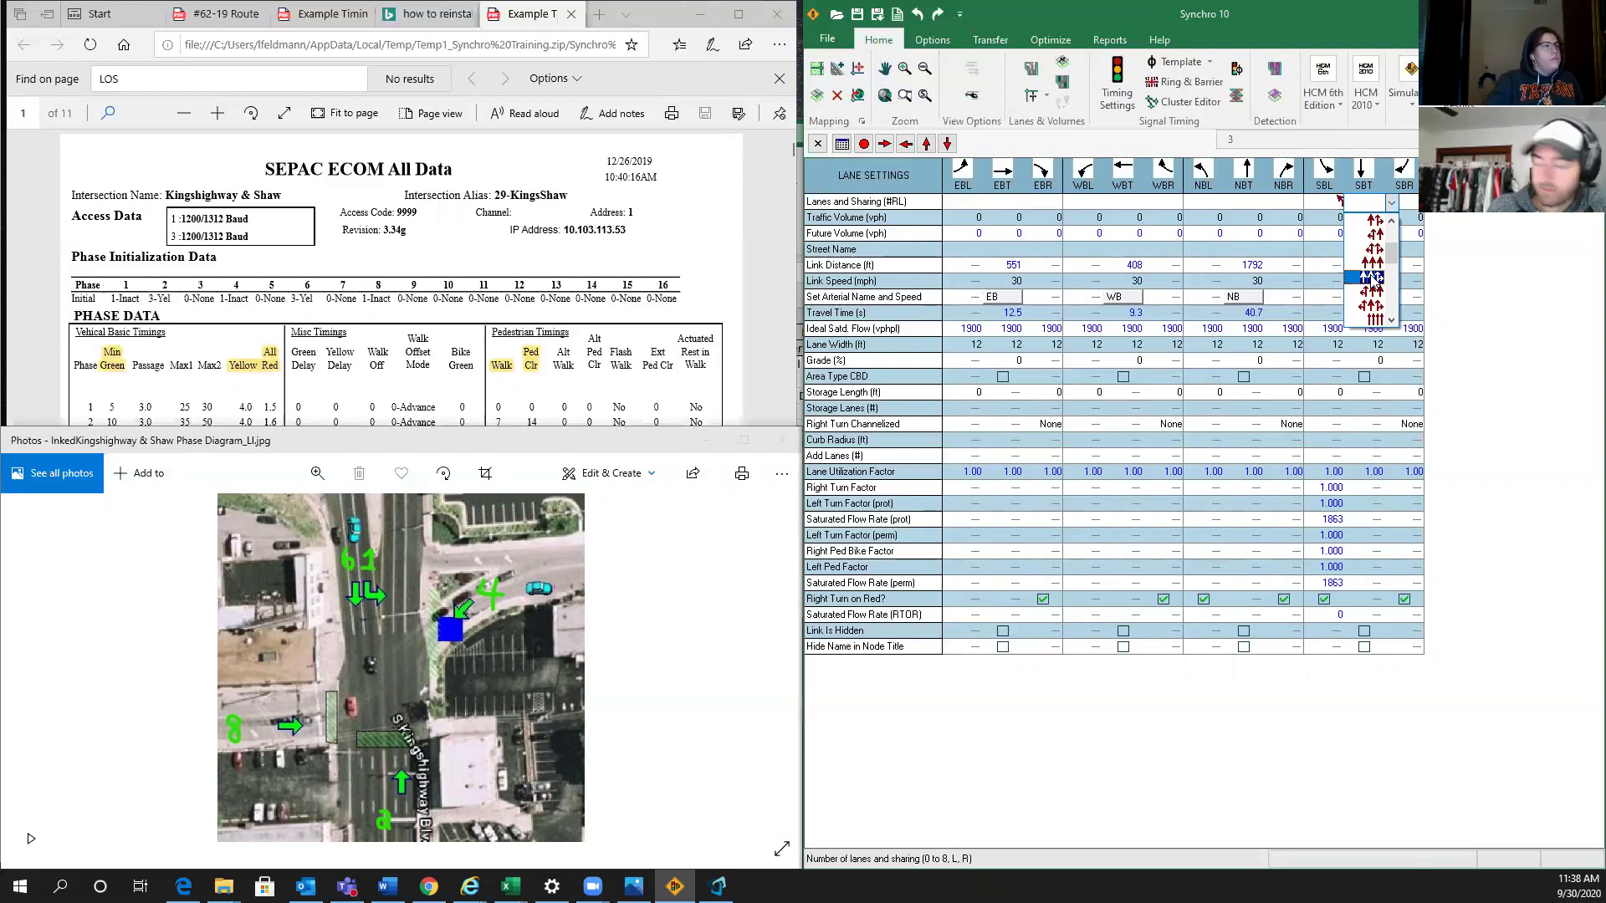
left_click(1375, 281)
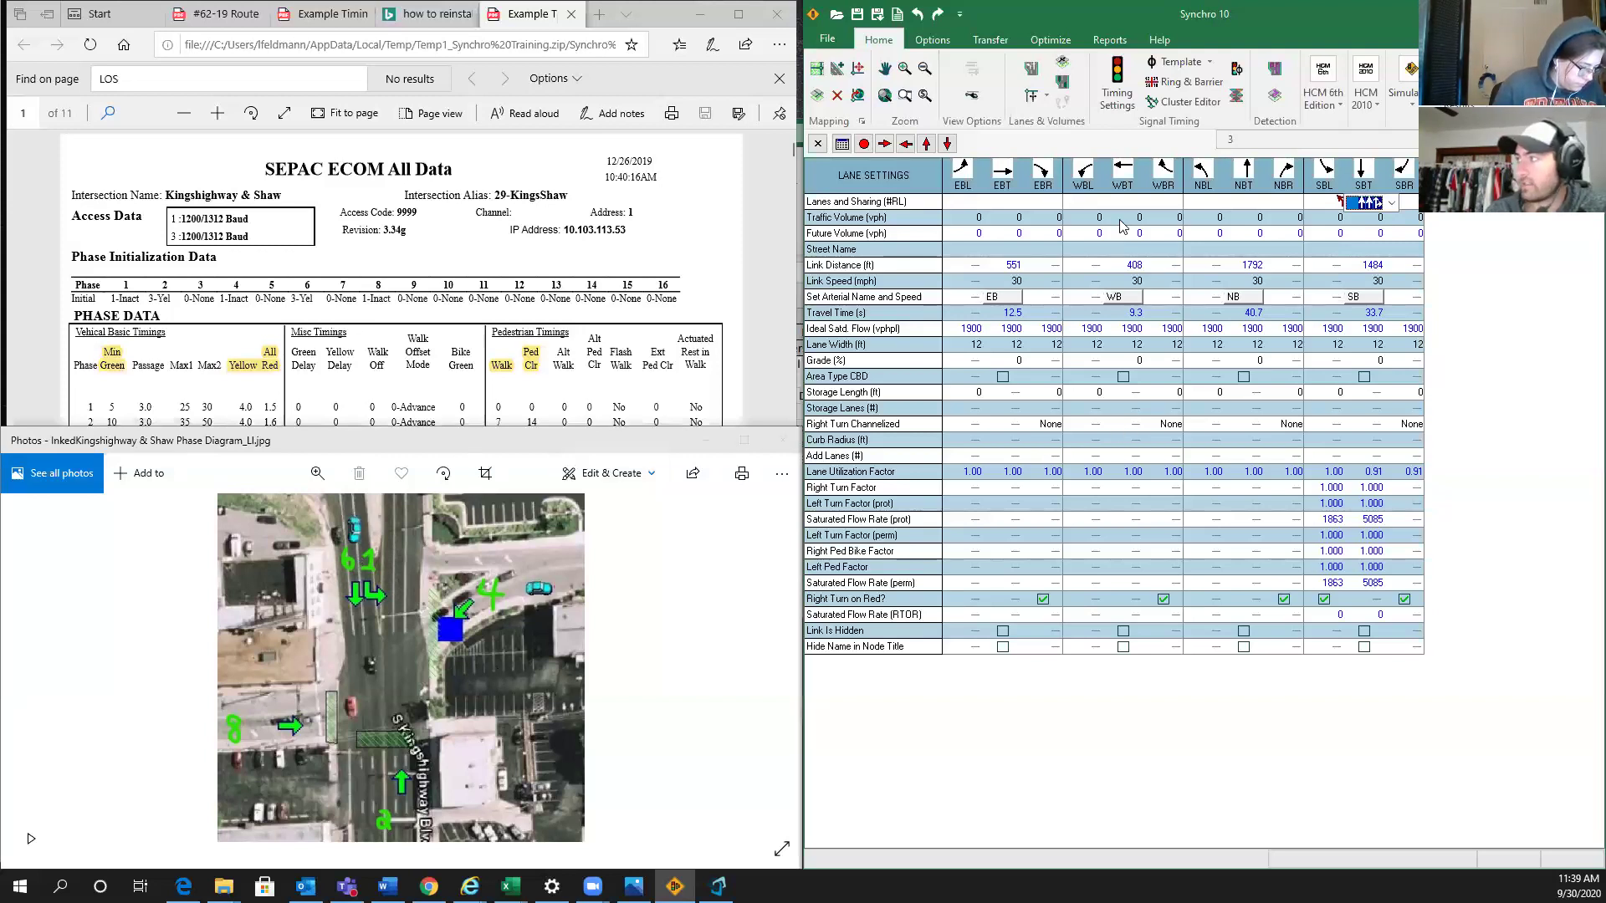
- Set the eastbound lanes to one exclusive right-turn lane and one through lane shared with left turns
left_click(1048, 206)
left_click(1050, 205)
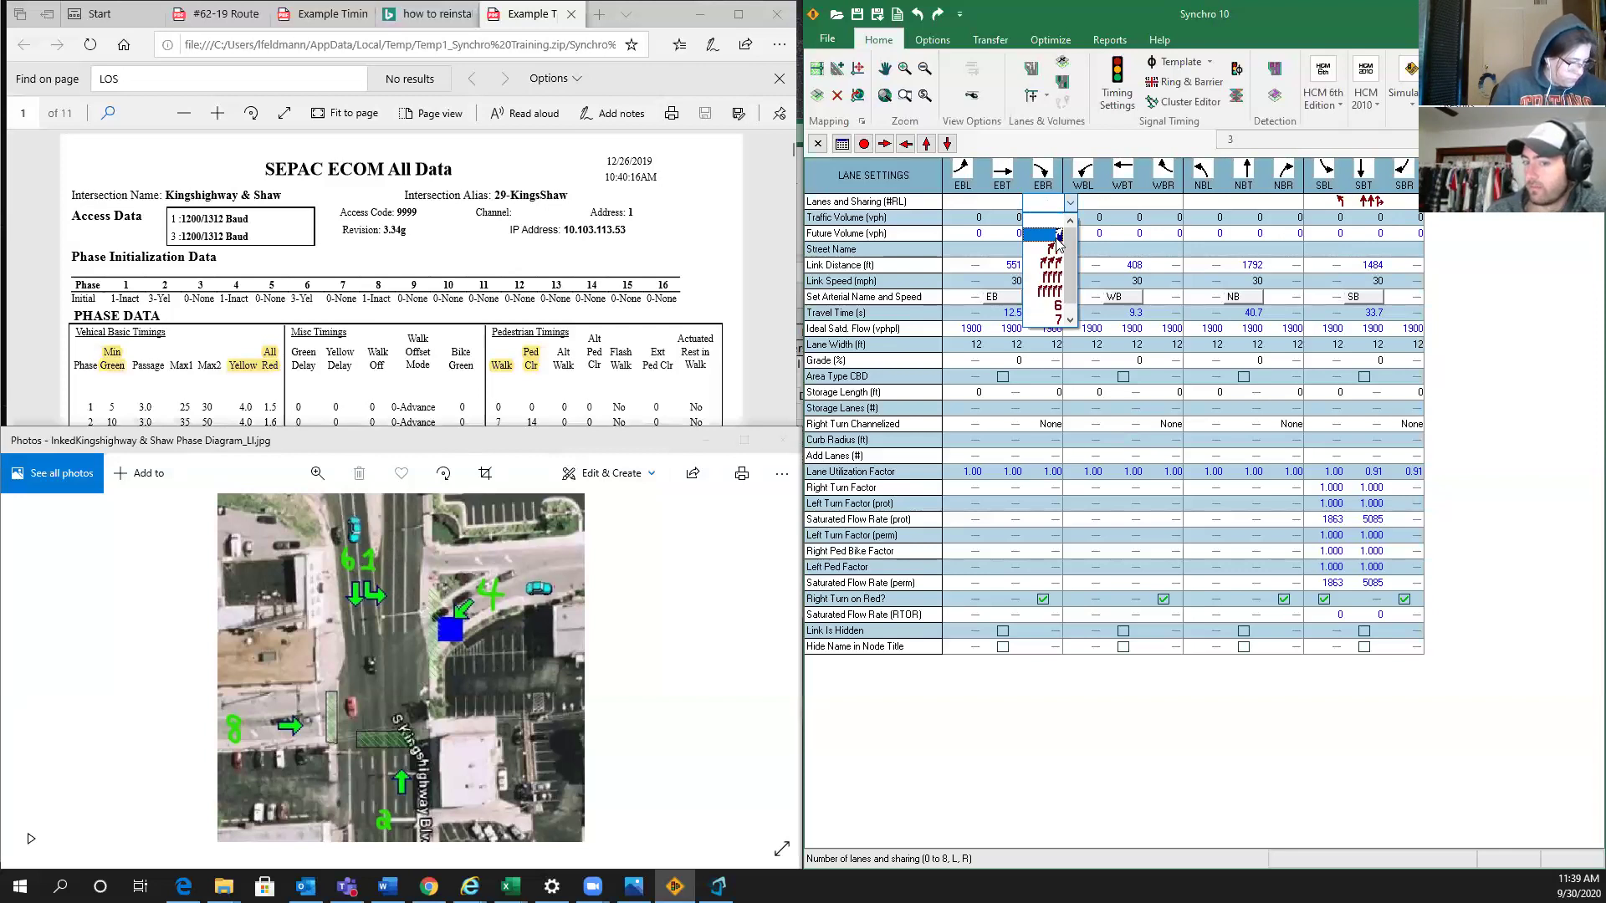
left_click(1056, 234)
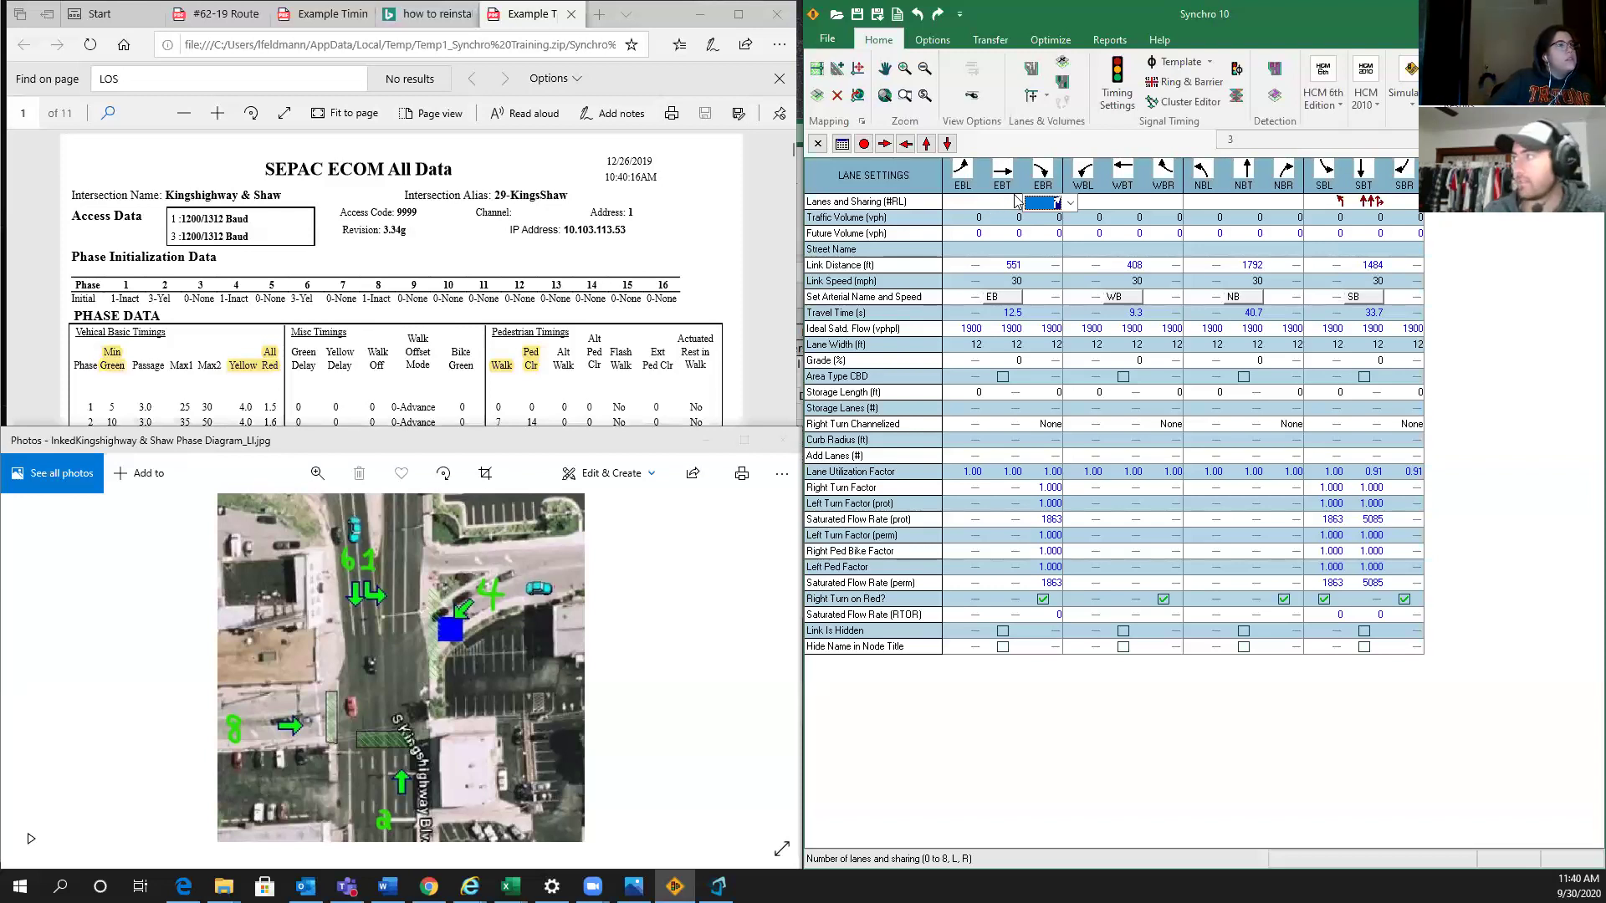
left_click(1002, 203)
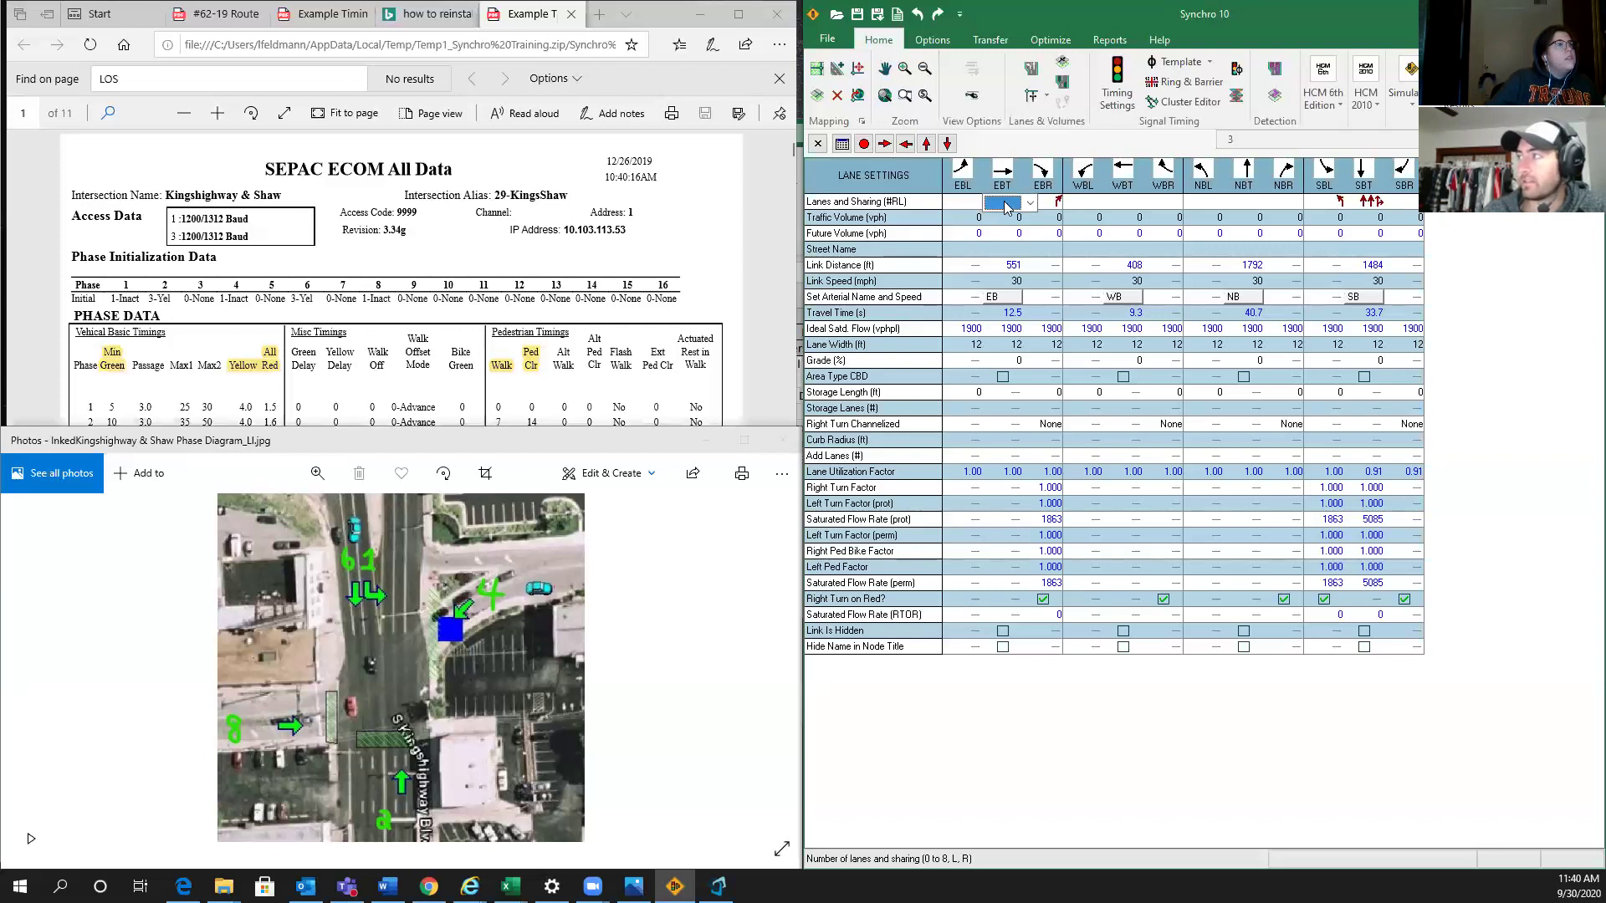
left_click(1029, 202)
left_click(1017, 265)
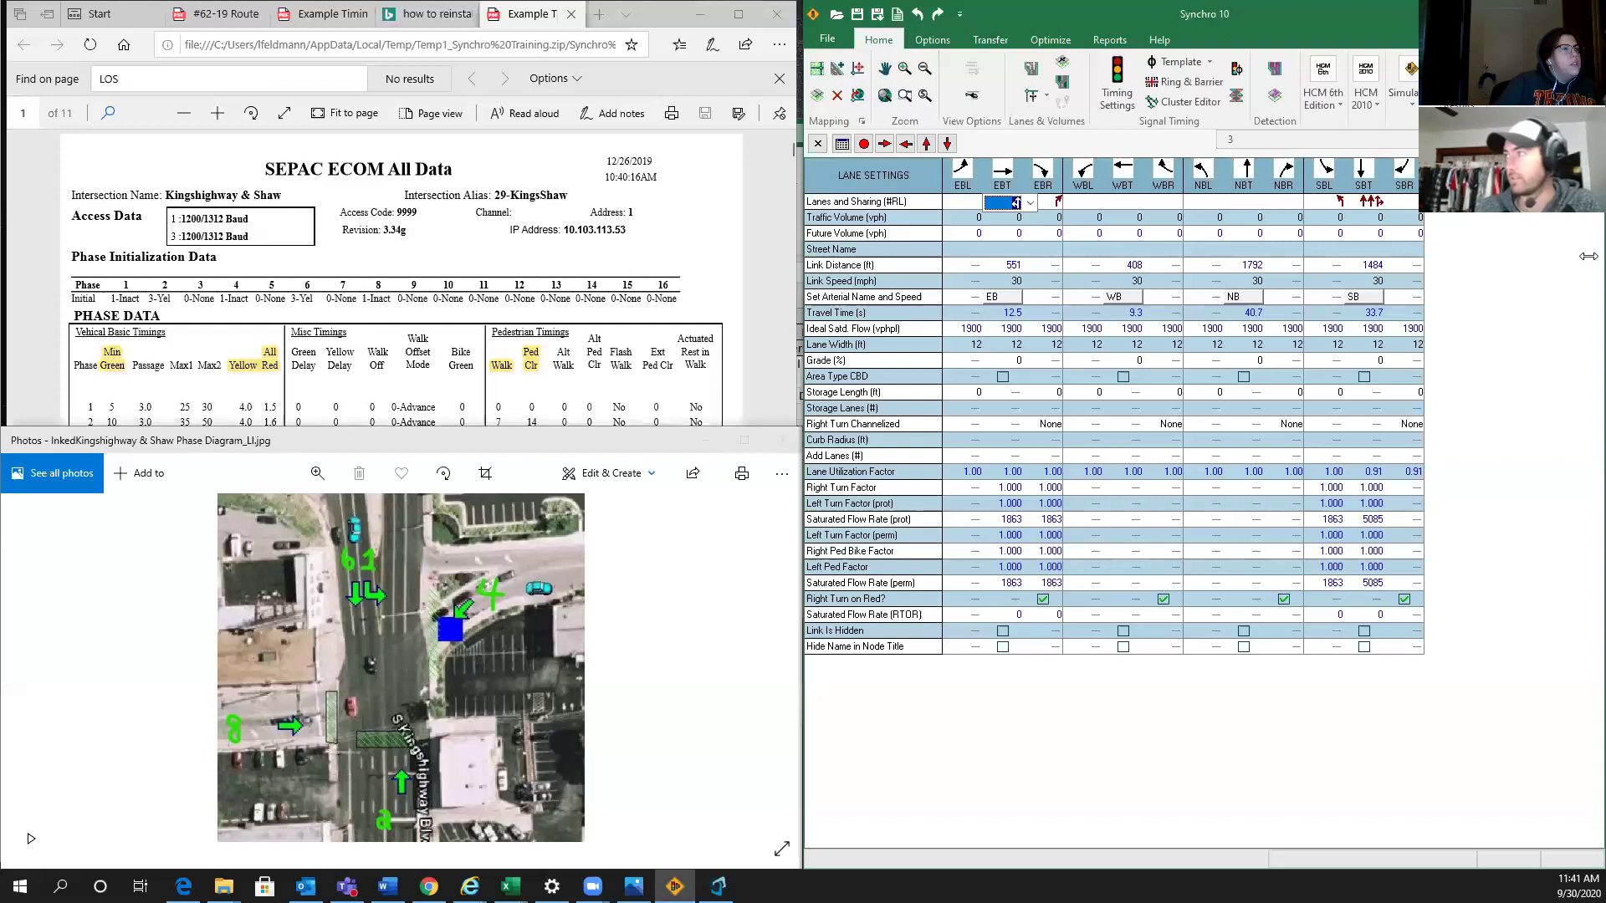
- Set the westbound lanes to one through lane shared with left turns and one exclusive right-turn lane
left_click(1124, 204)
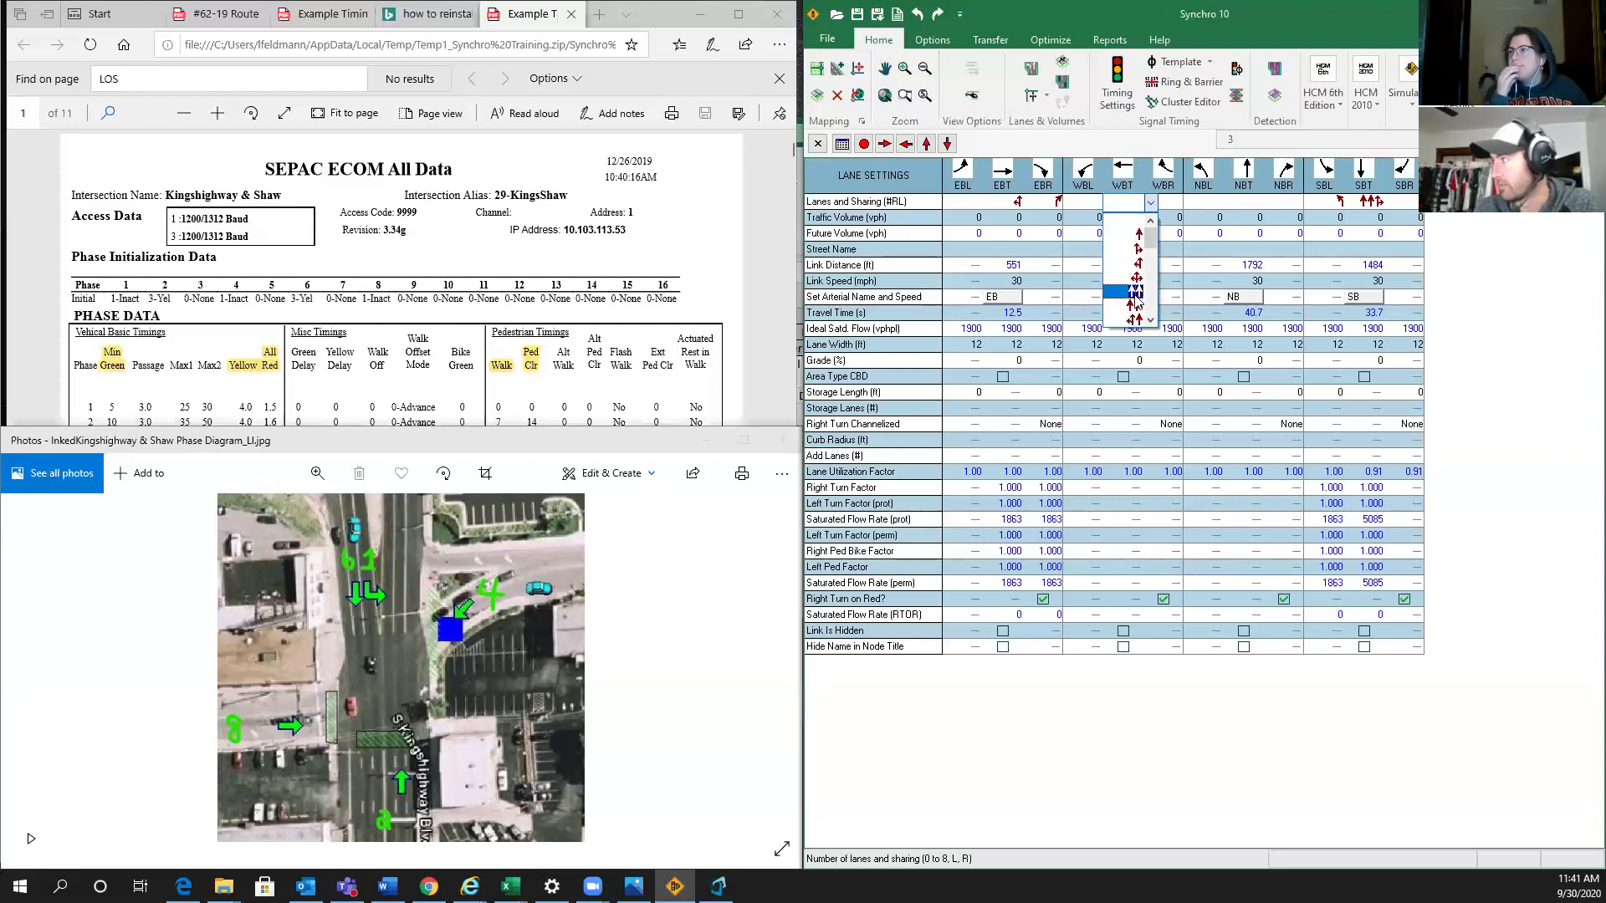
left_click(1139, 266)
left_click(1164, 202)
left_click(1177, 240)
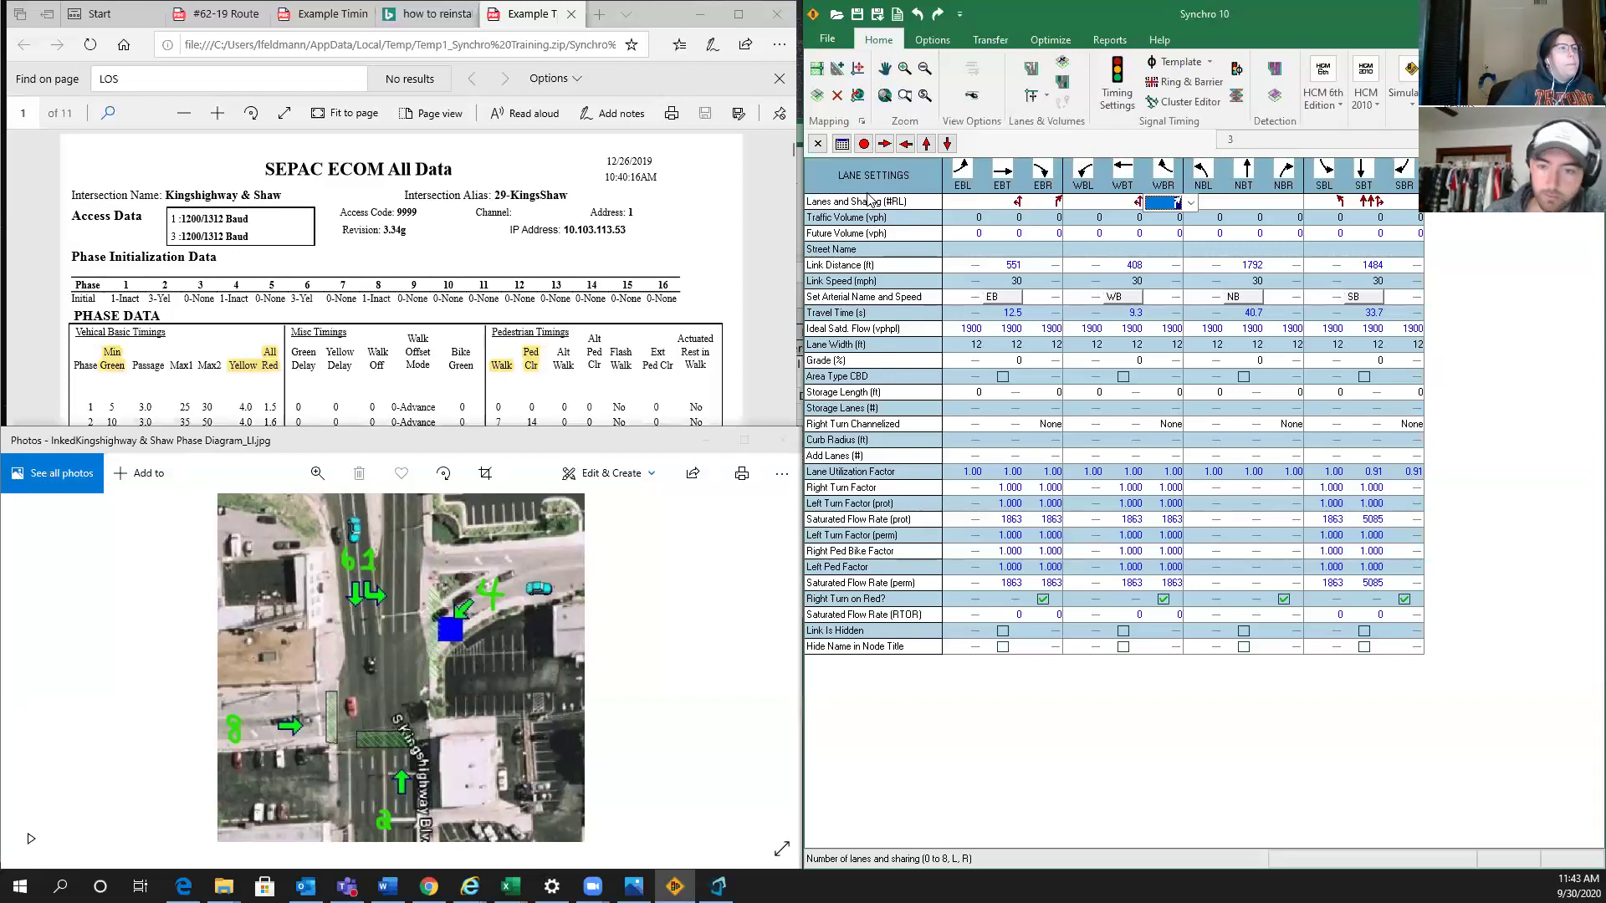
- Set the northbound through movement to three lanes, with the outer one shared with right turns
left_click(1244, 203)
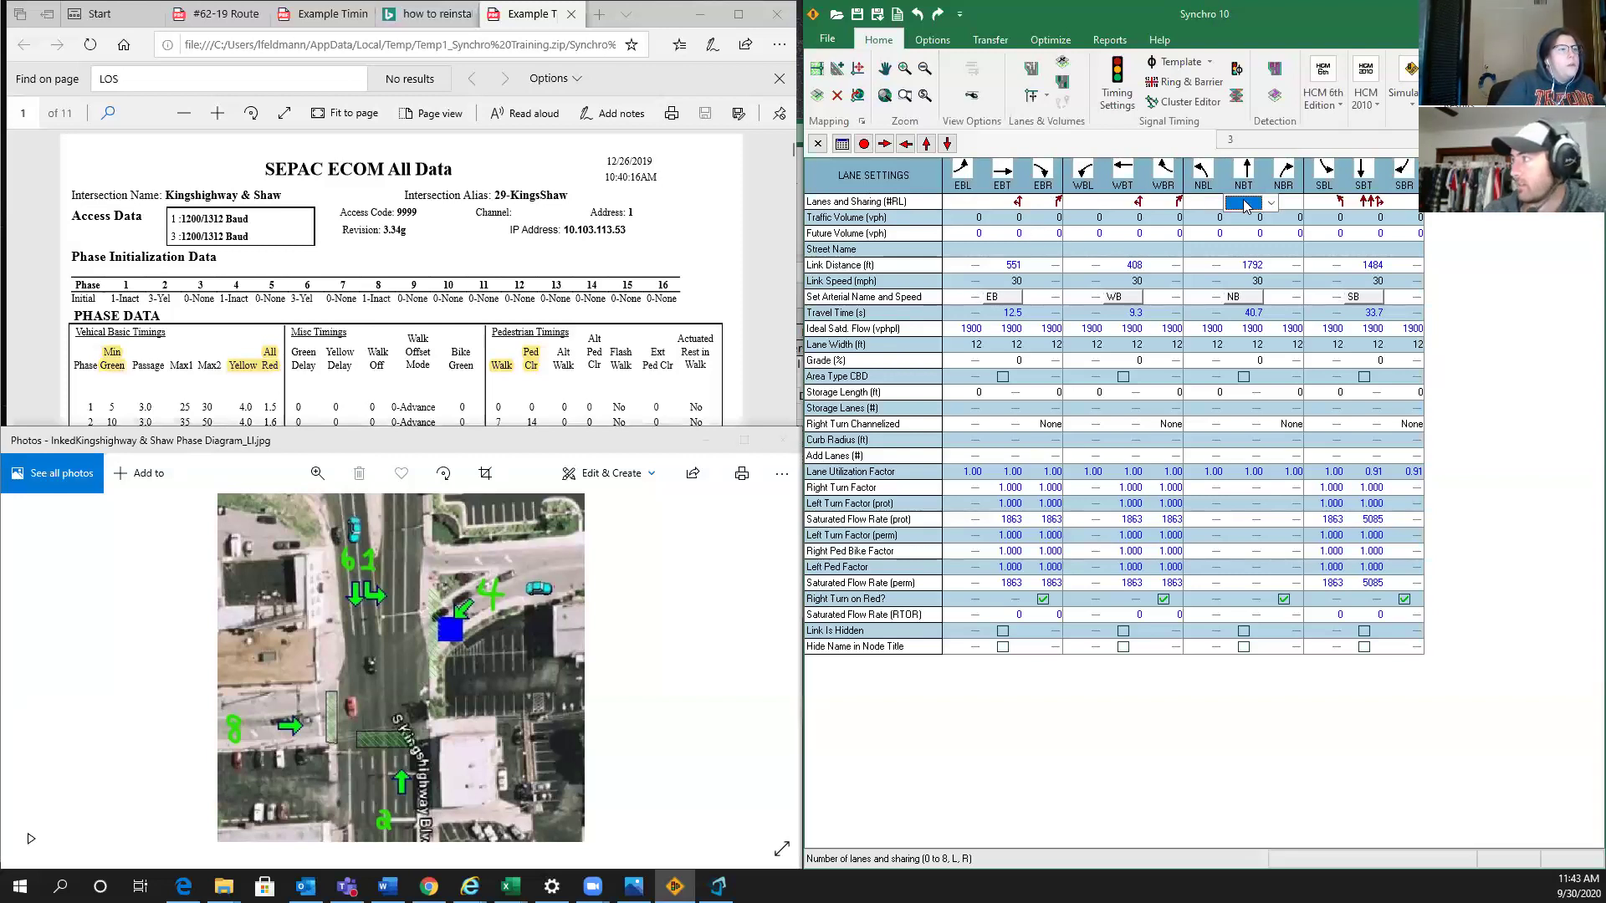
left_click(1270, 203)
scroll(1263, 280, "down", 2)
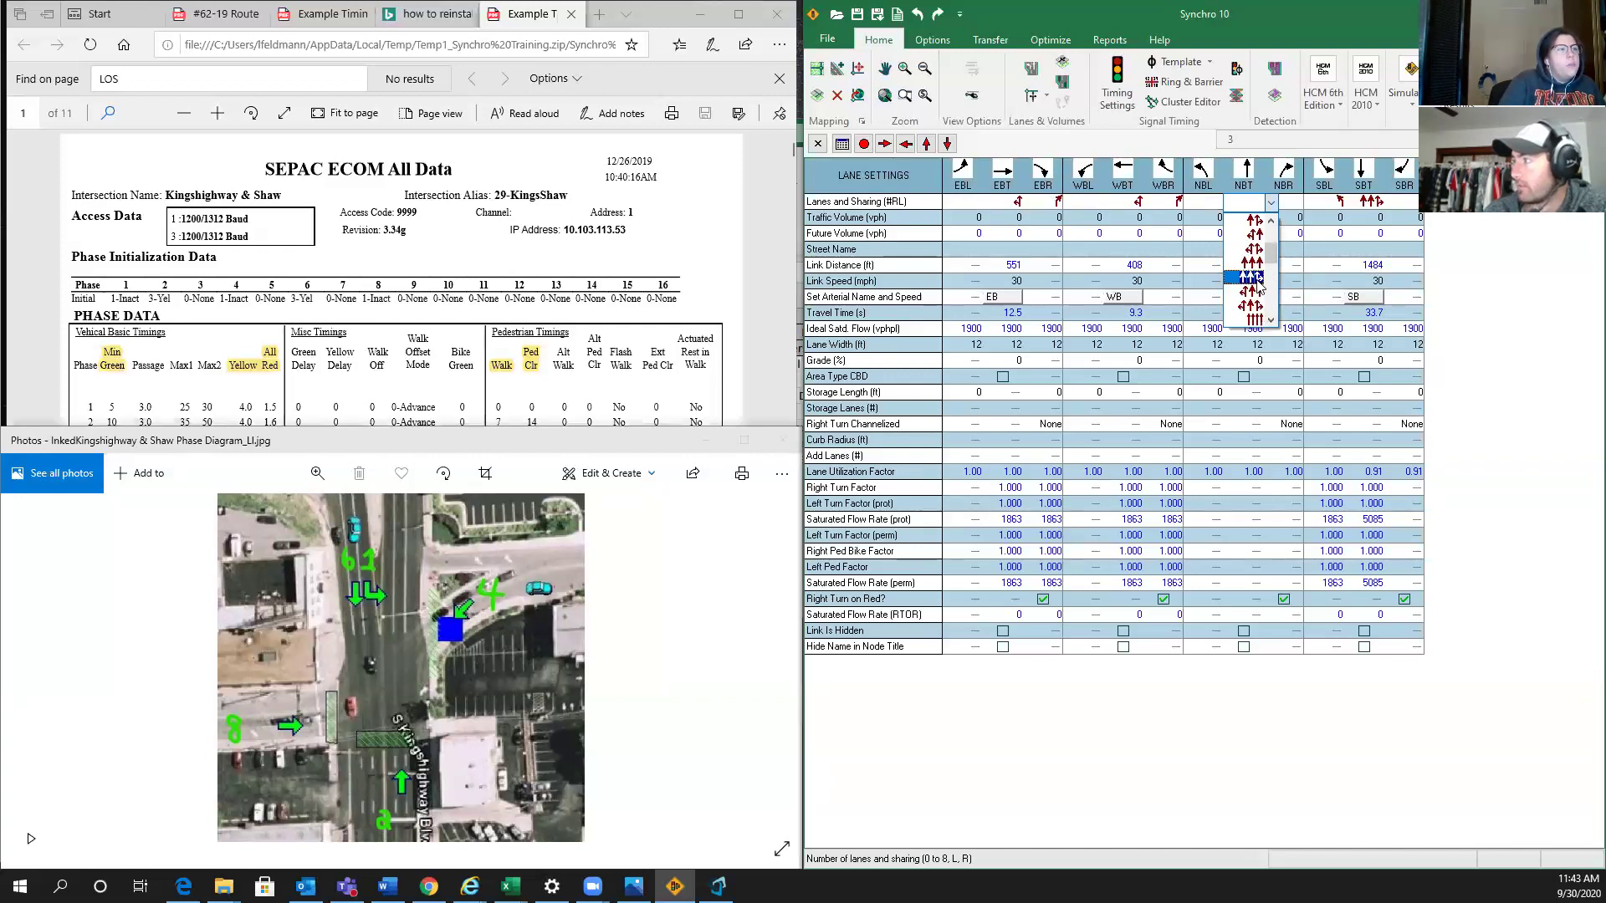
left_click(1245, 220)
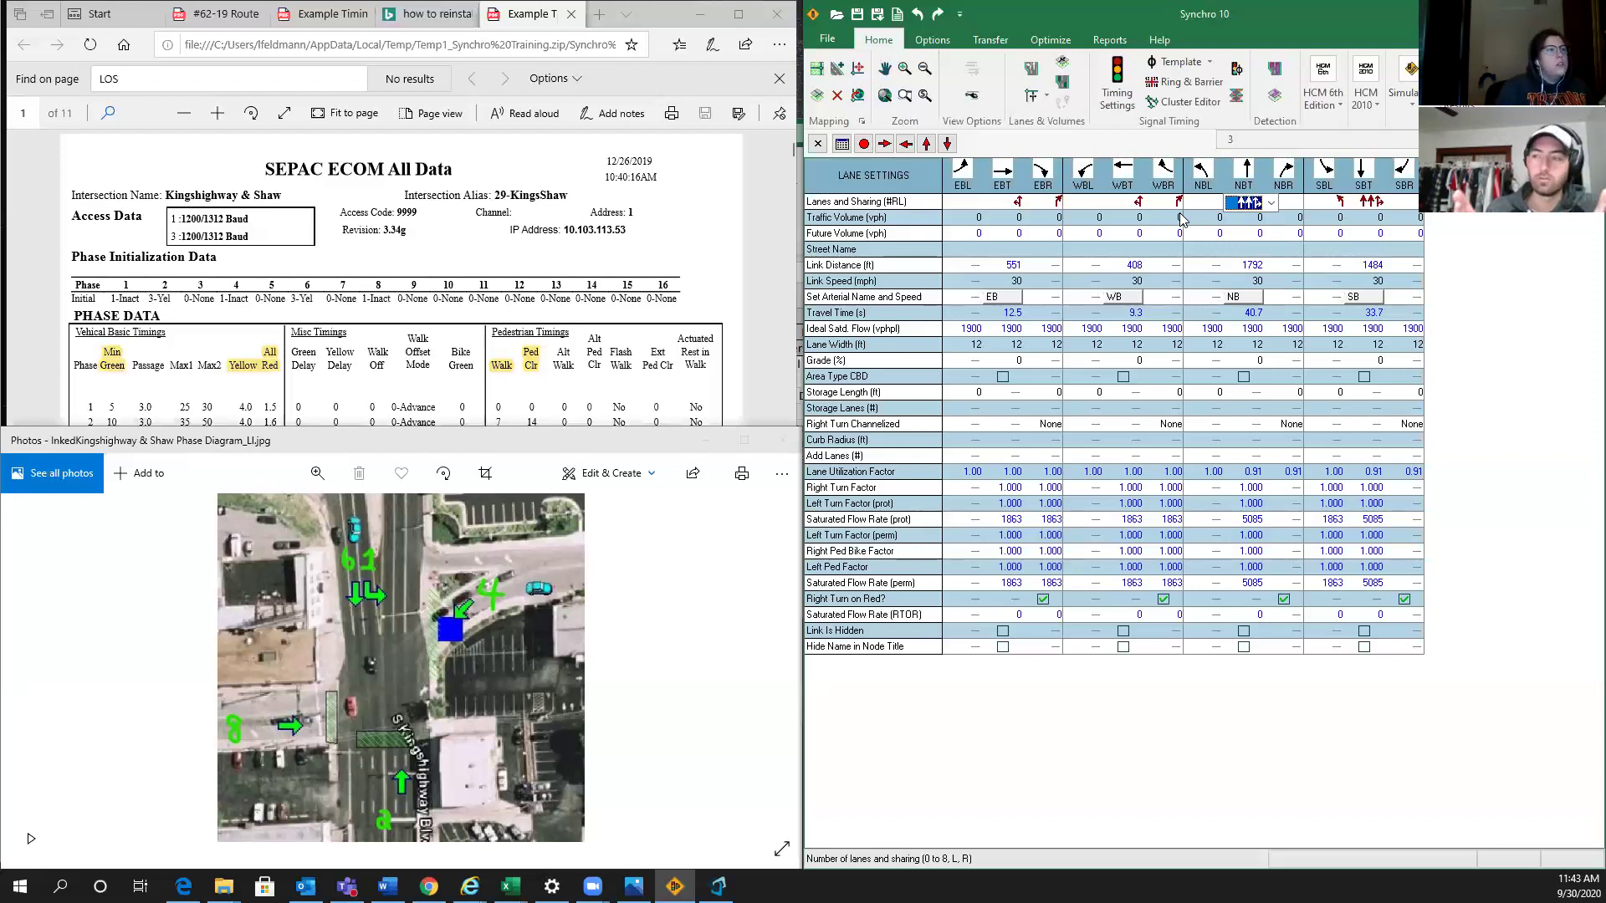
- Review the lane and sharing options available for the eastbound right-turn and left-turn movements
left_click(1059, 203)
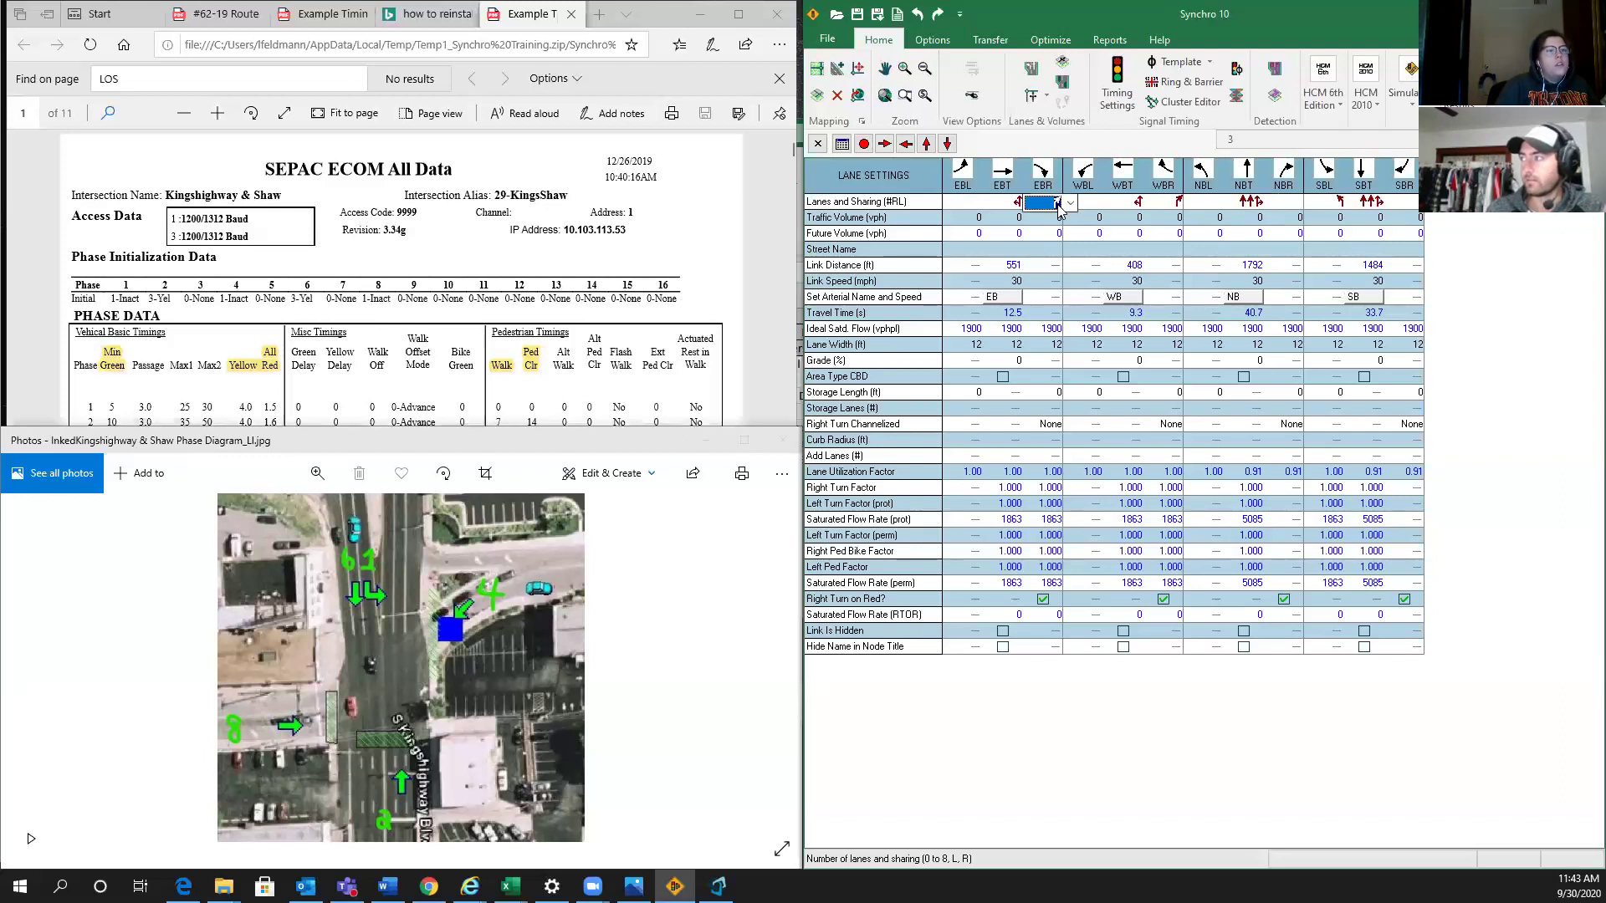
left_click(1064, 203)
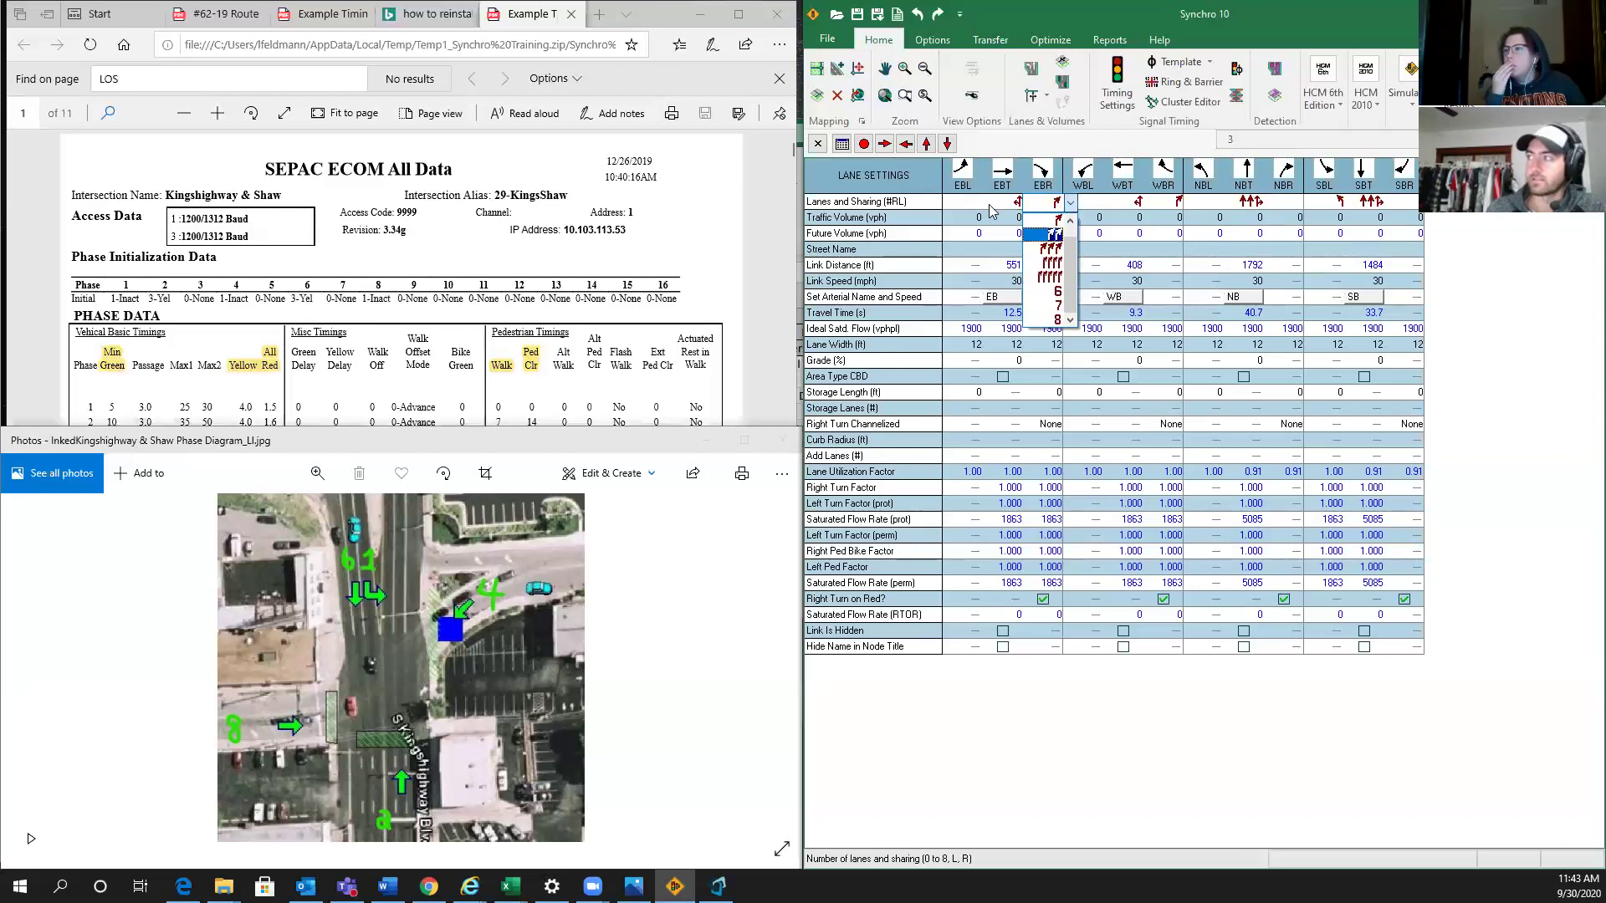
left_click(977, 204)
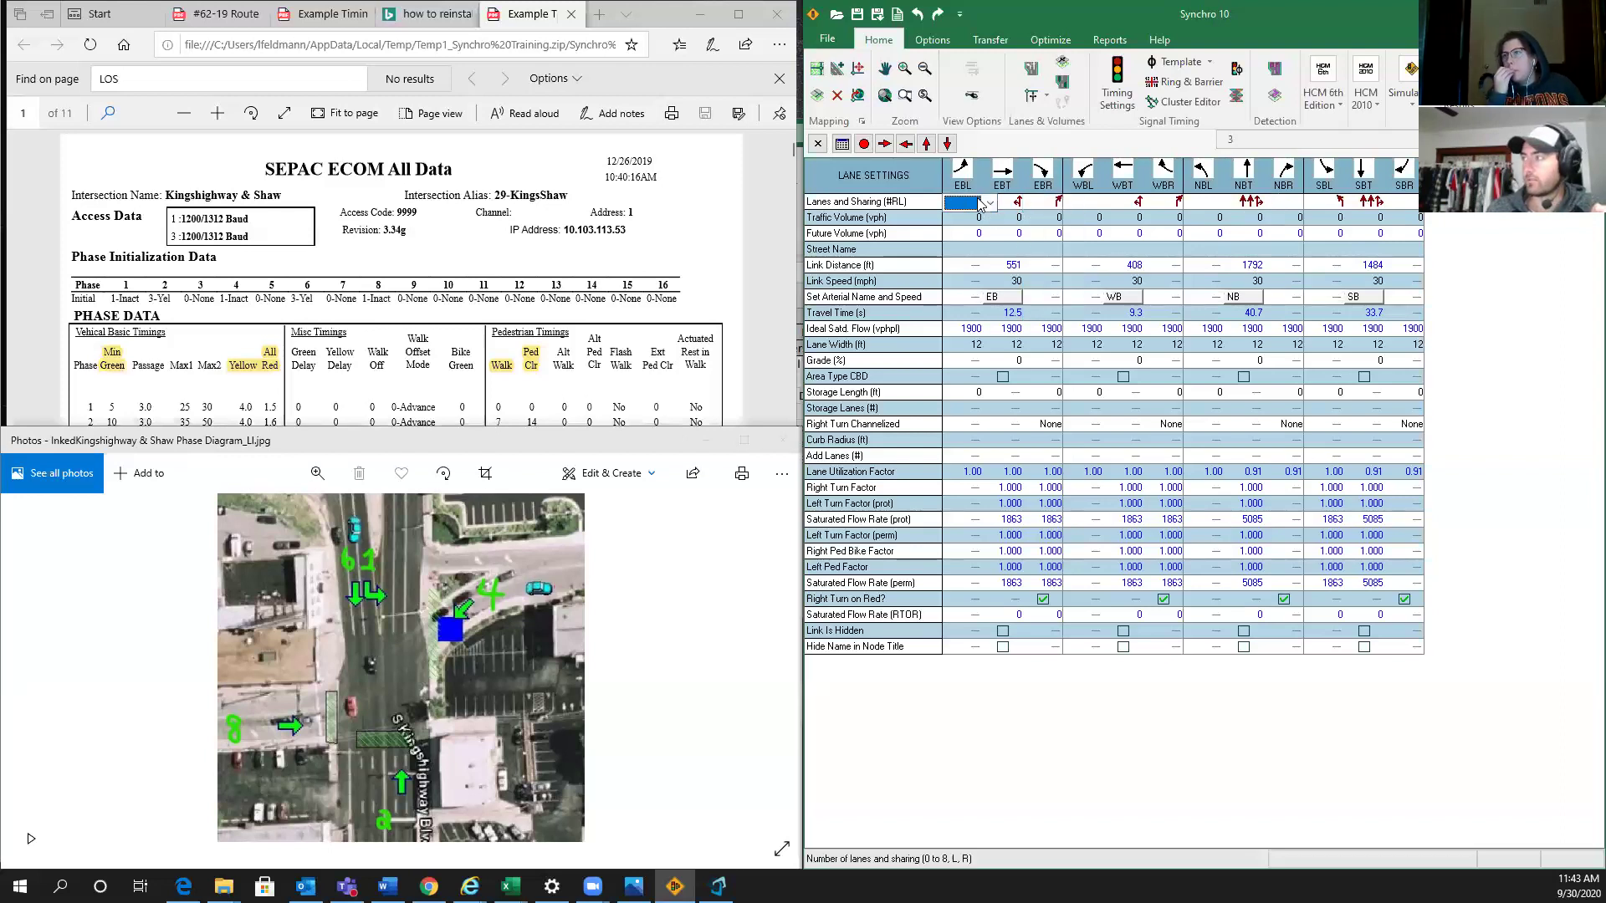
left_click(978, 205)
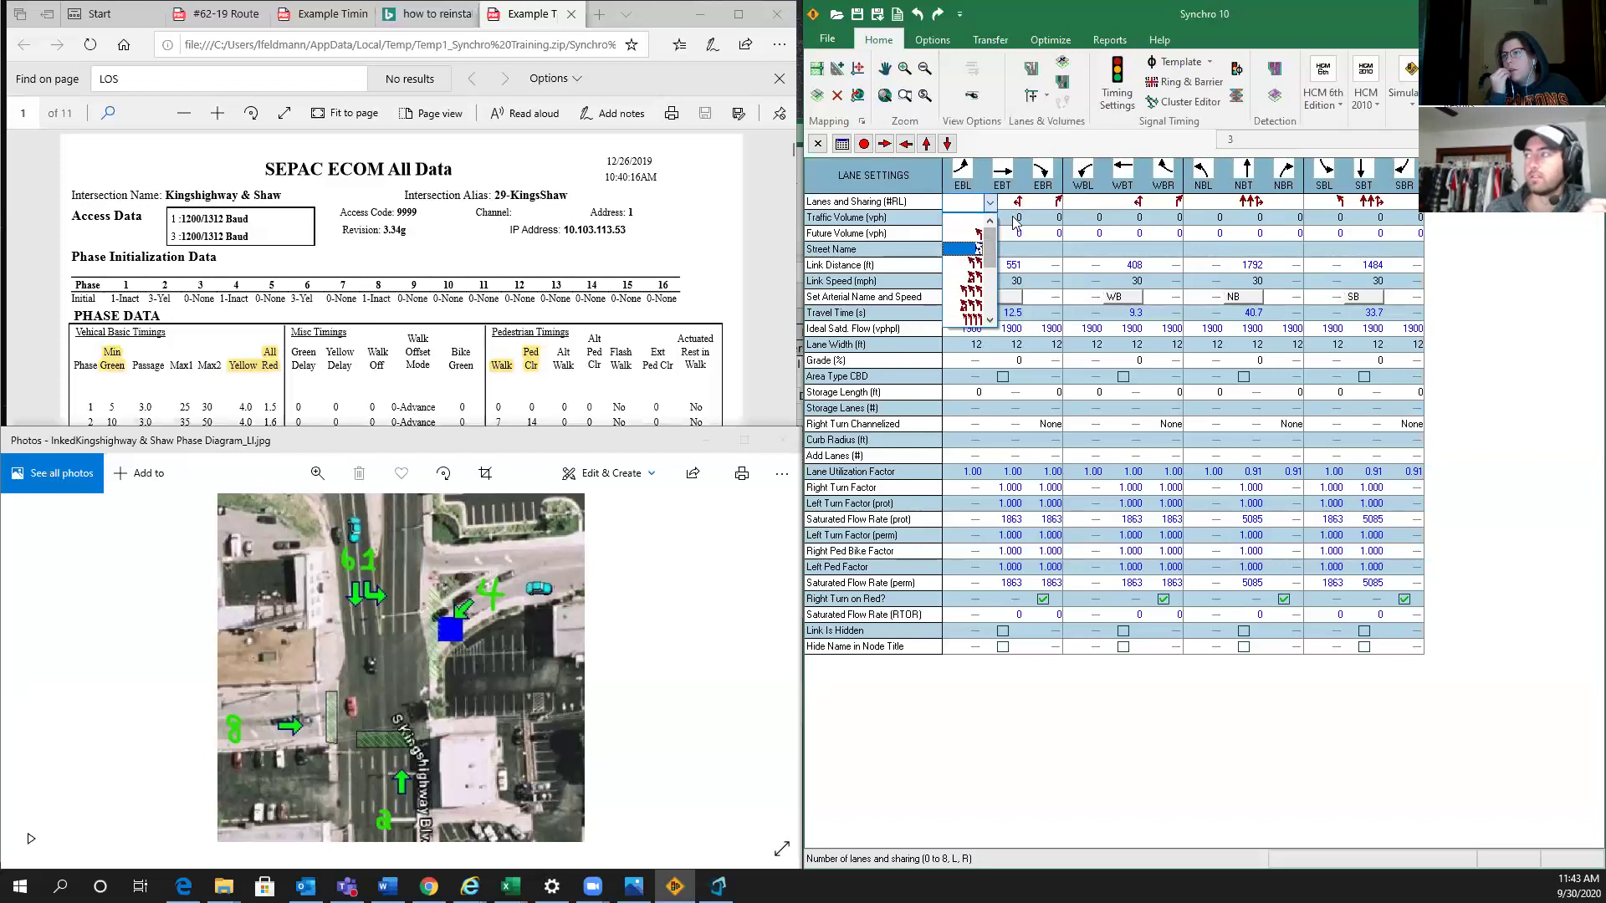
left_click(1046, 150)
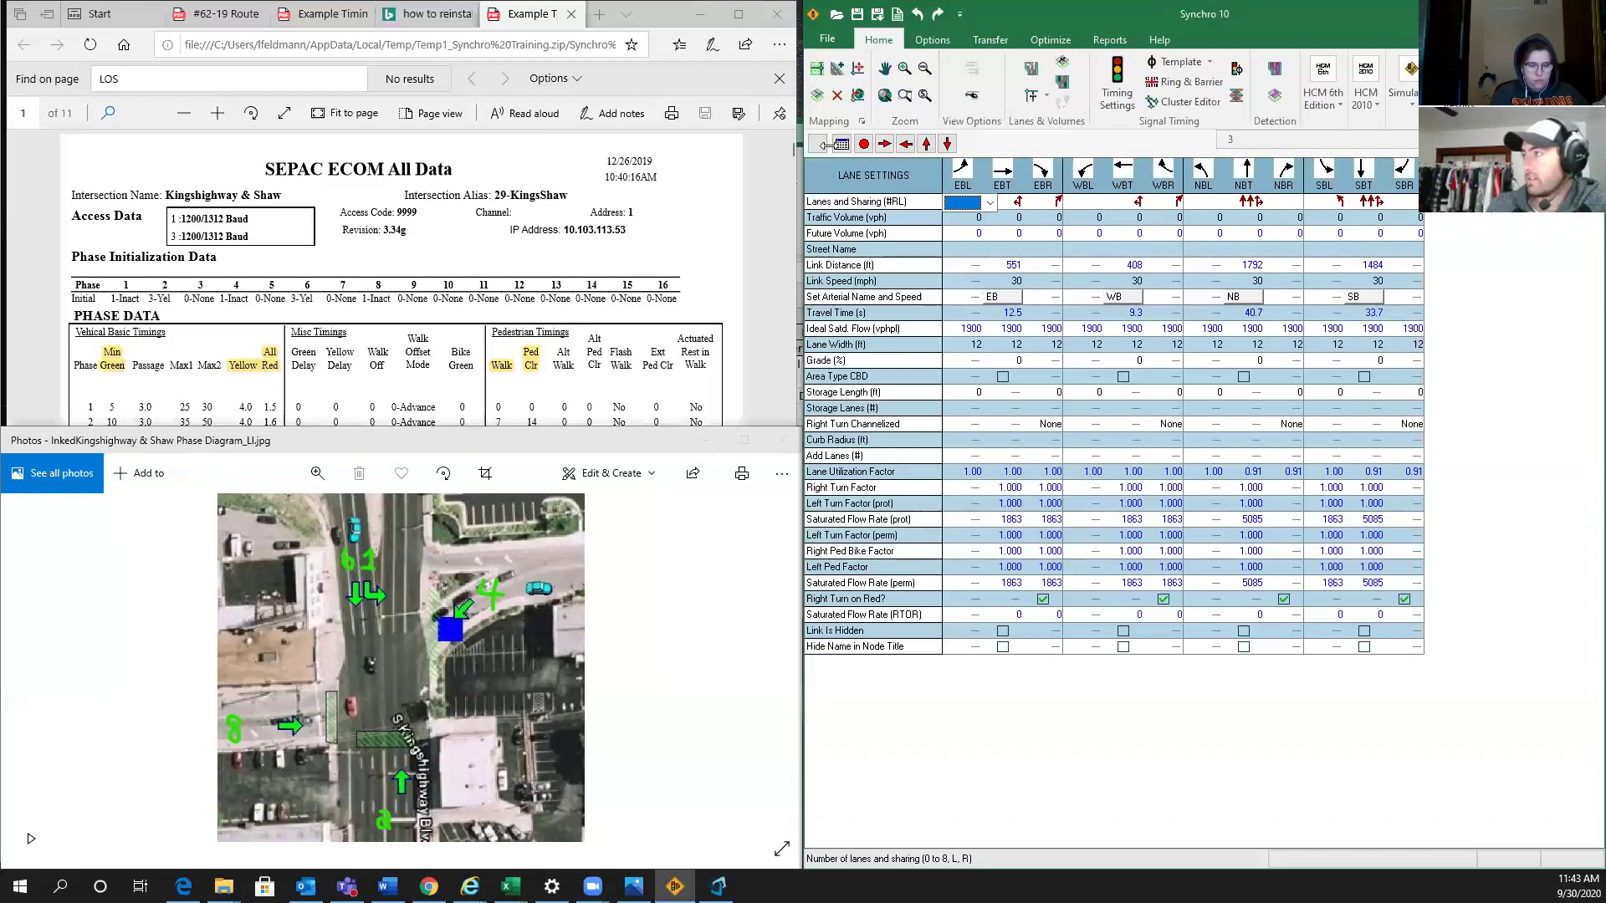
- Return to the map and examine the intersection's lane markings and road links against the aerial background
left_click(818, 74)
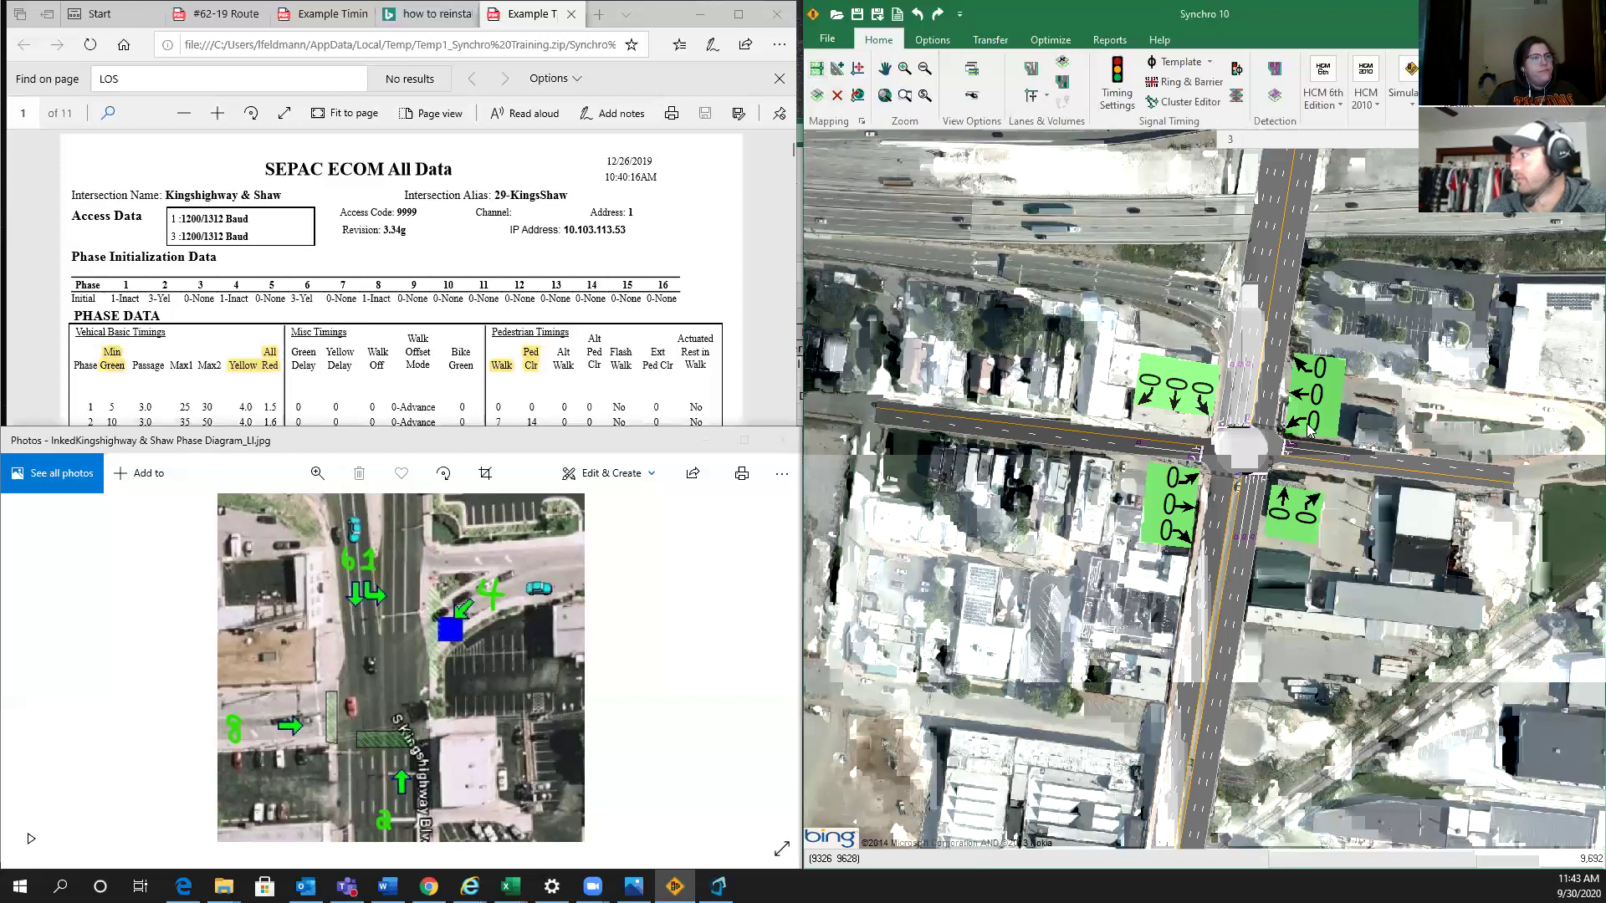
scroll(1275, 436, "up", 1)
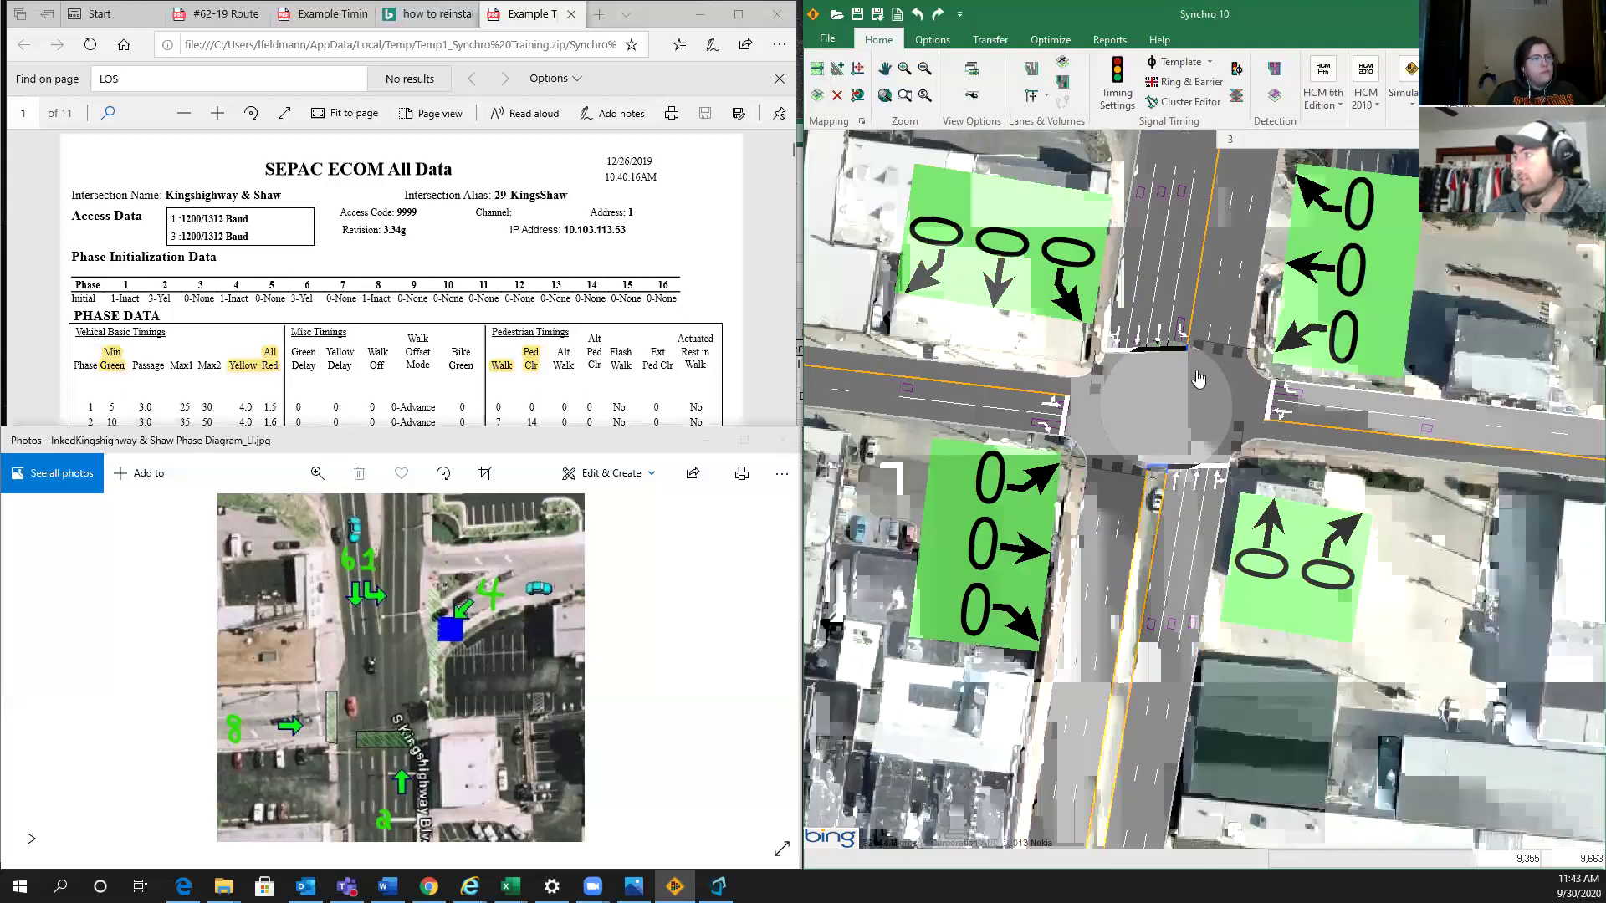
scroll(1154, 364, "up", 1)
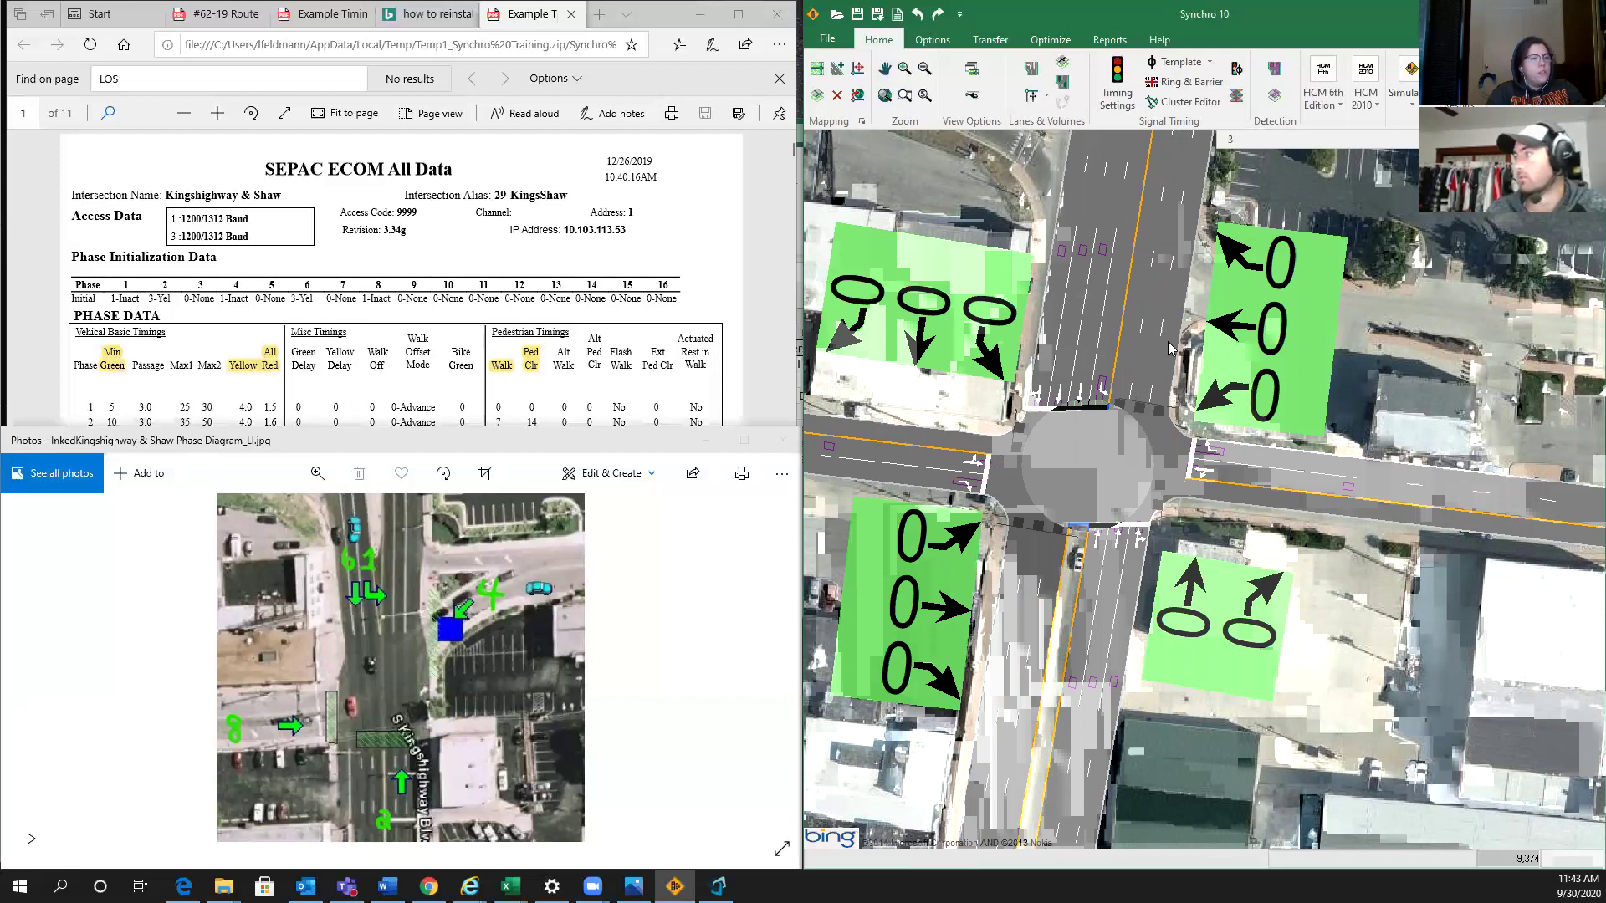
middle_click_drag(964, 436, 1211, 365)
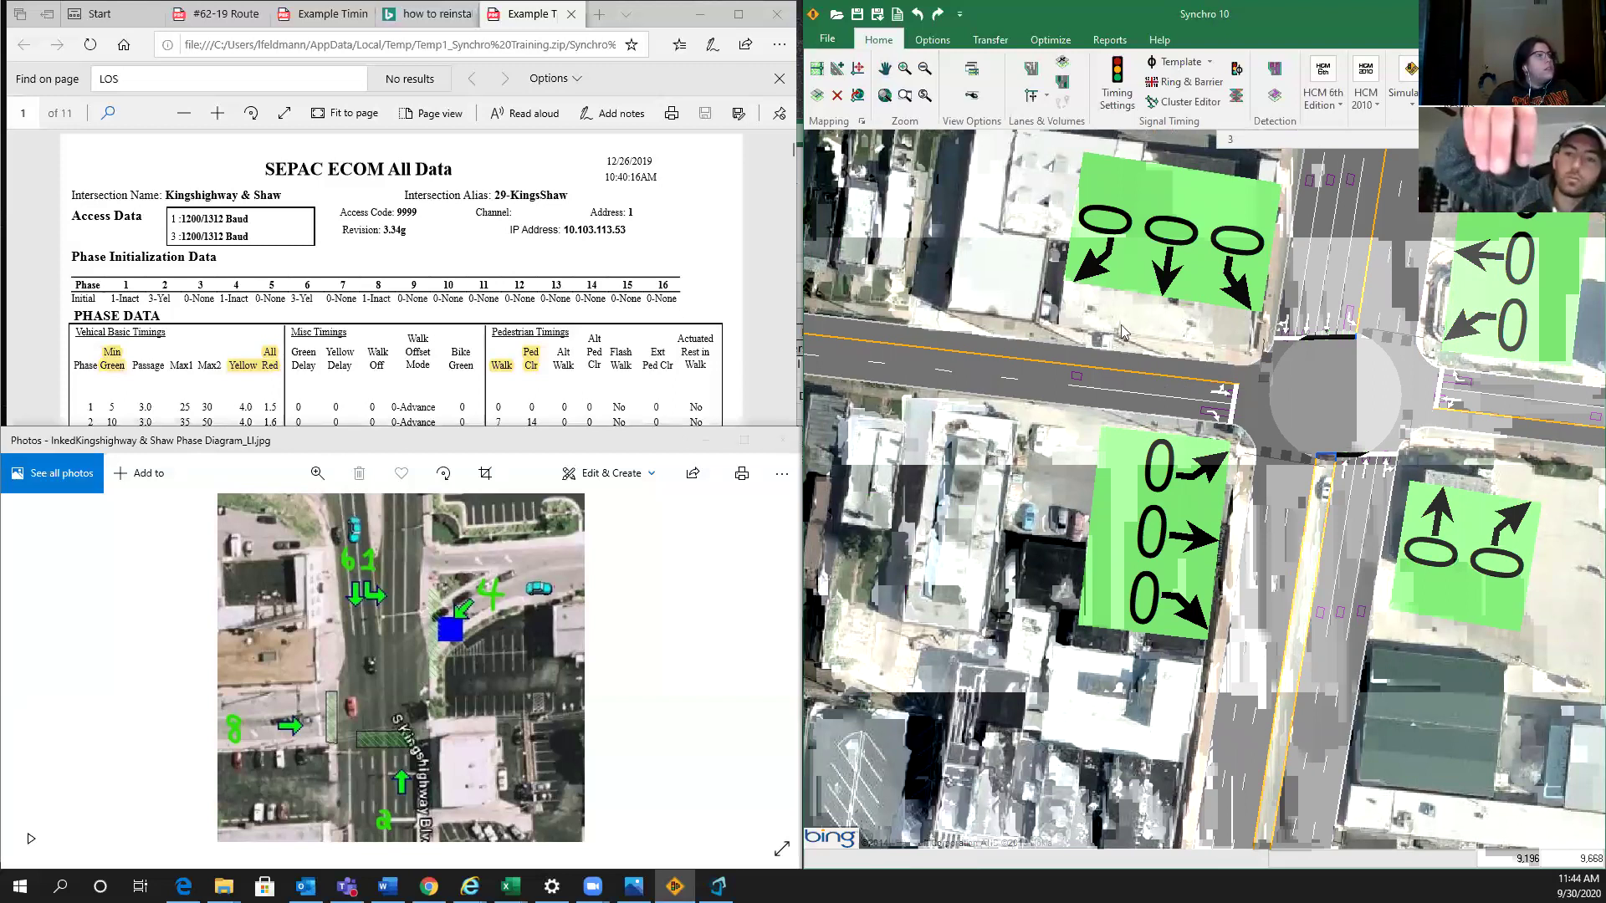
scroll(1122, 331, "down", 3)
scroll(1121, 325, "down", 3)
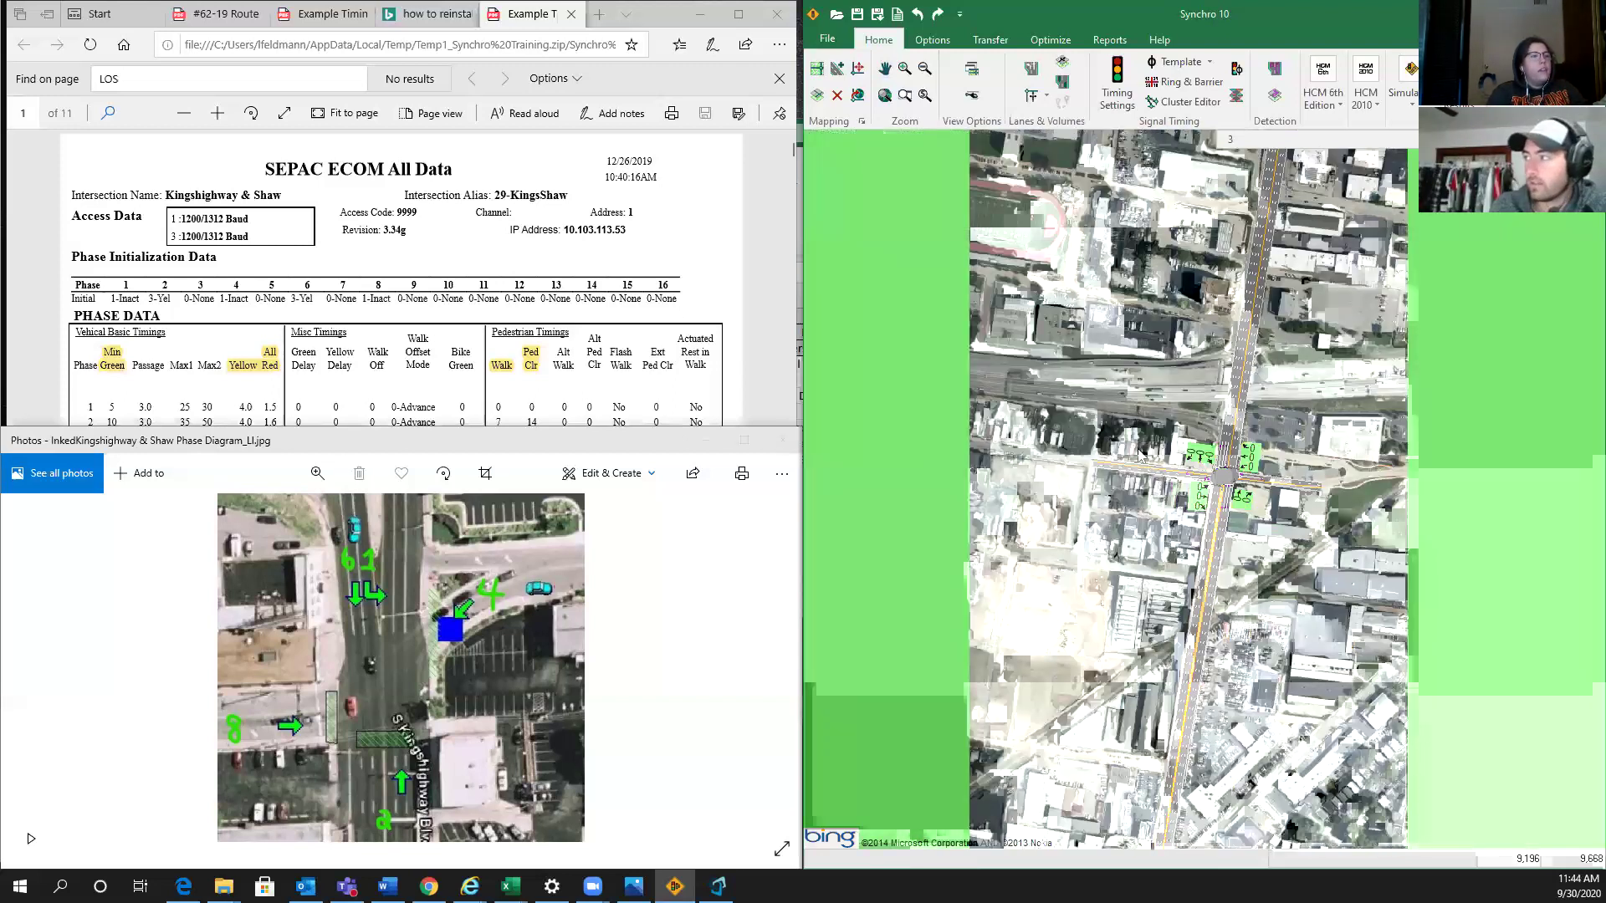
left_click_drag(1153, 487, 1151, 447)
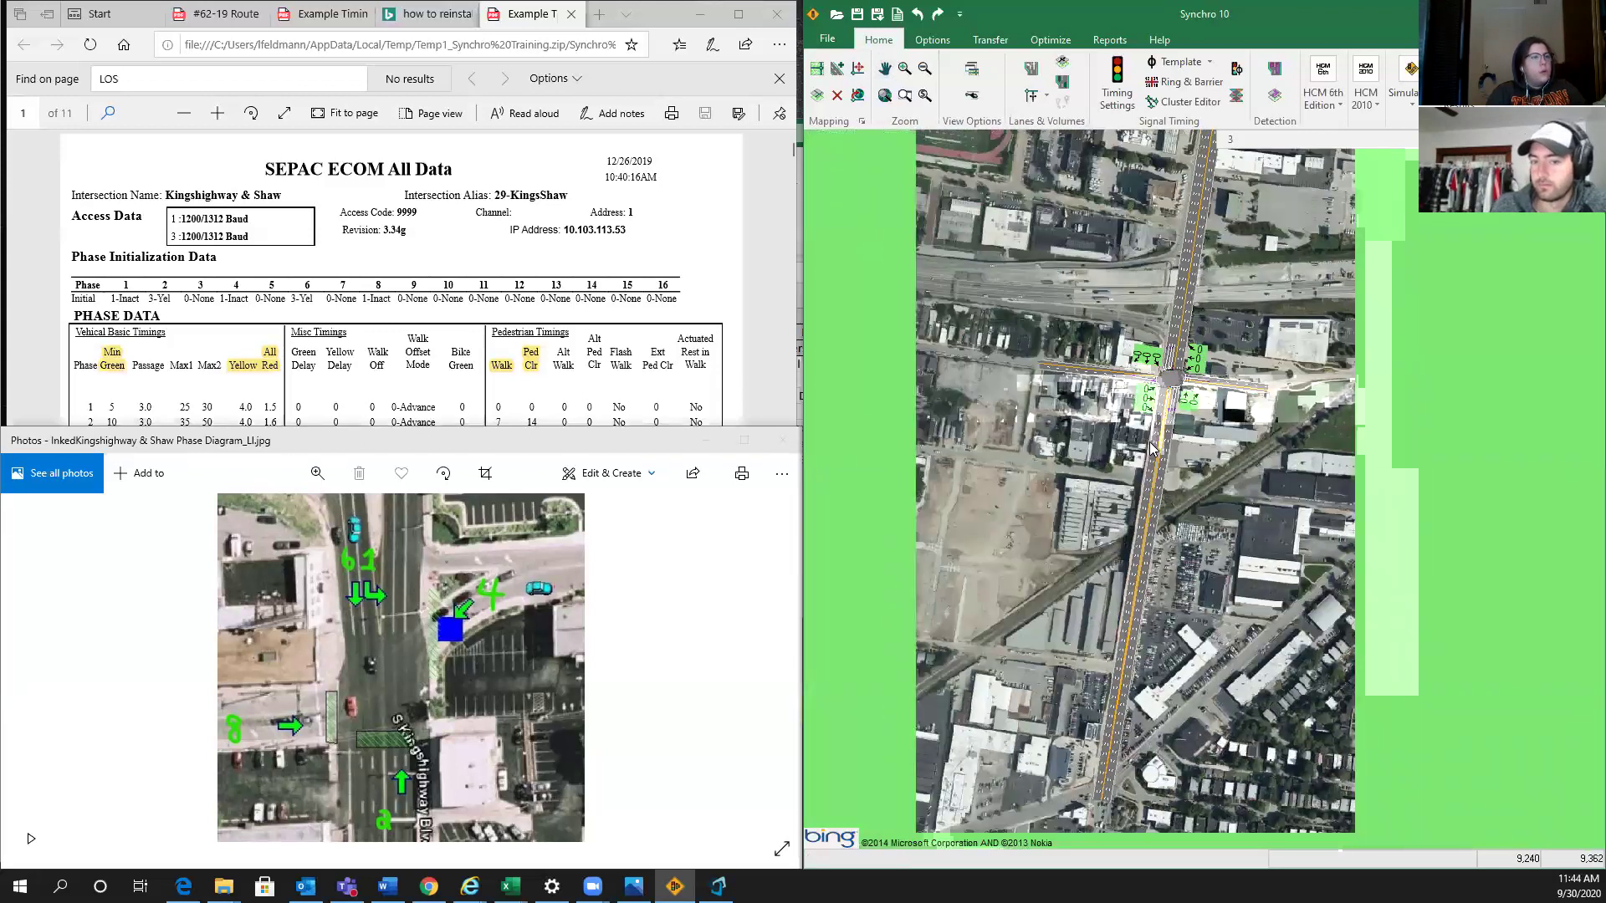
scroll(1158, 376, "up", 3)
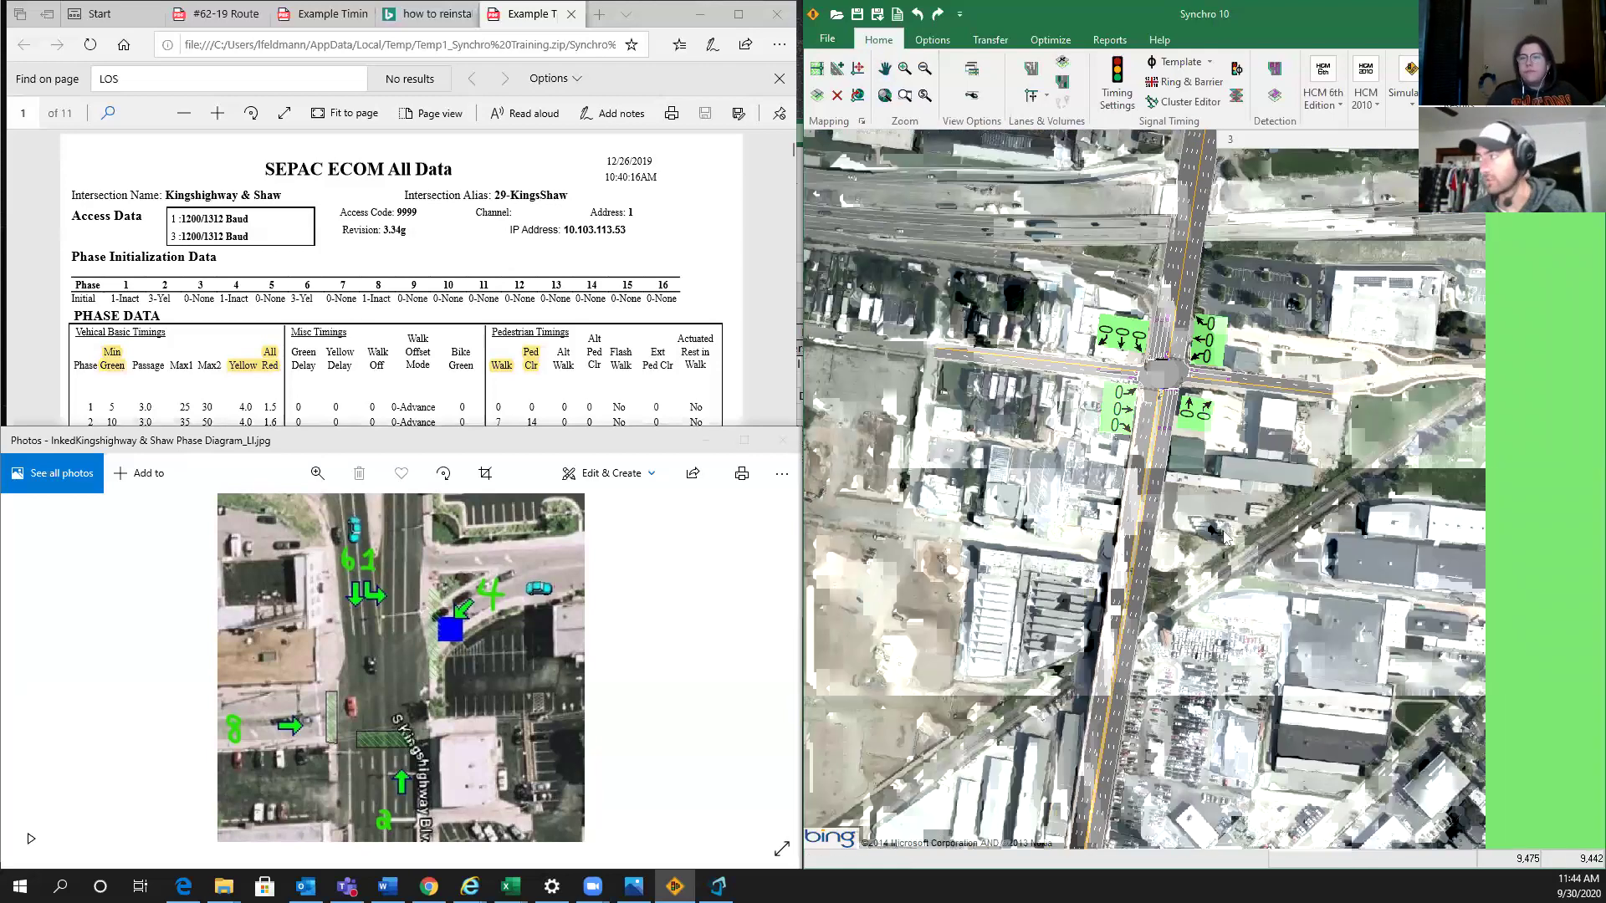
scroll(1097, 387, "up", 2)
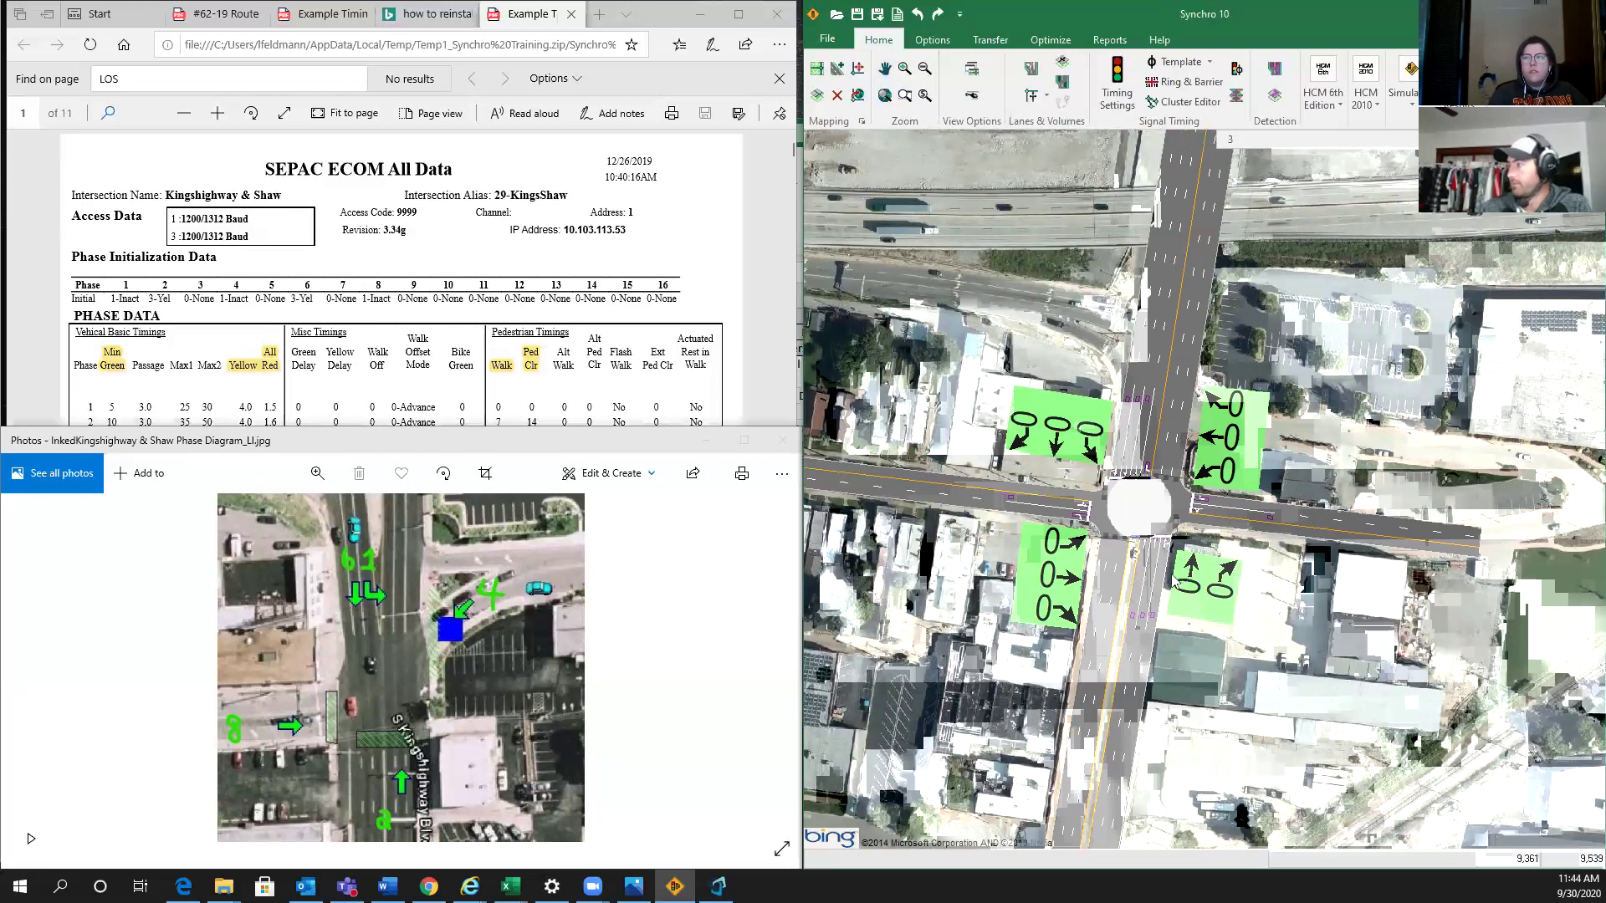
- Set the eastbound right-turn storage length to 75 ft in the intersection's lane settings
right_click(1150, 511)
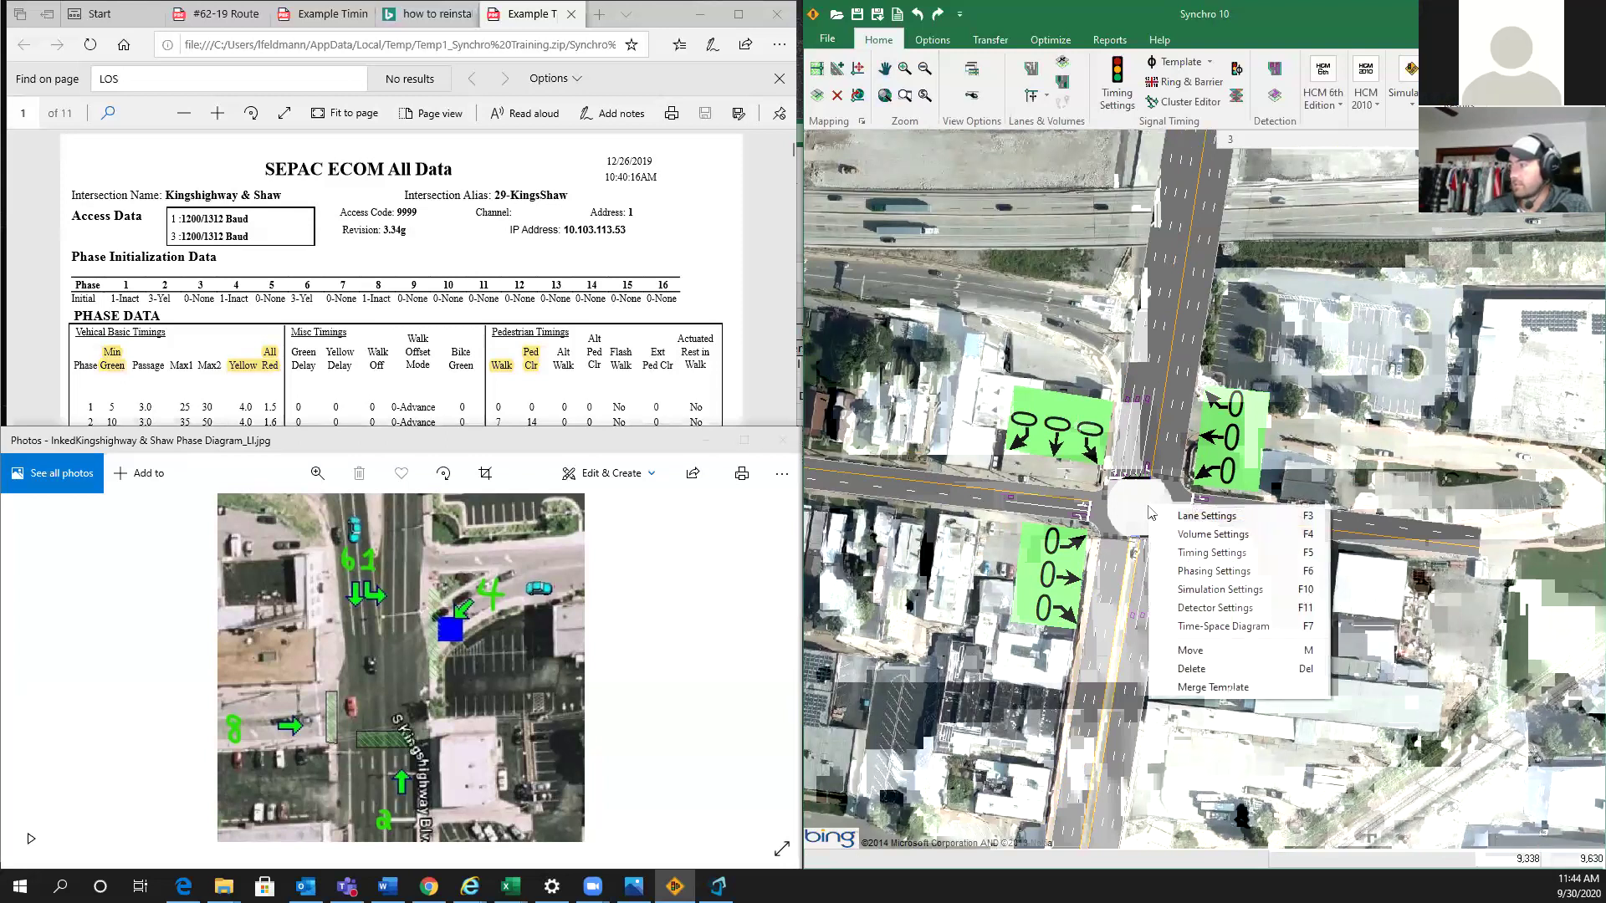
left_click(1192, 519)
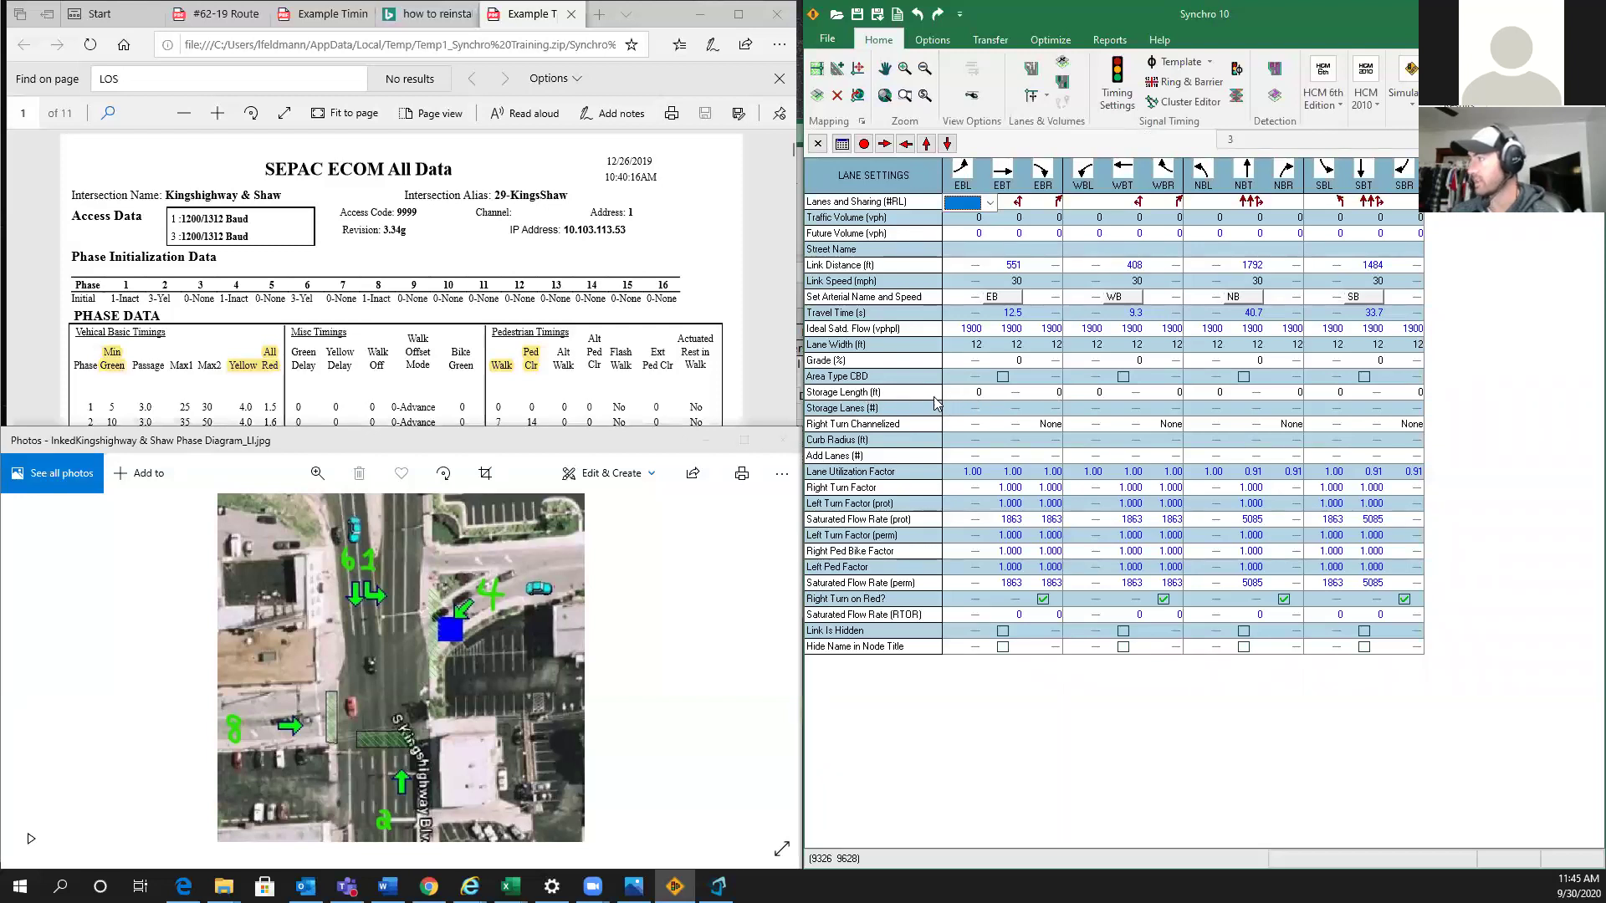
left_click(1055, 393)
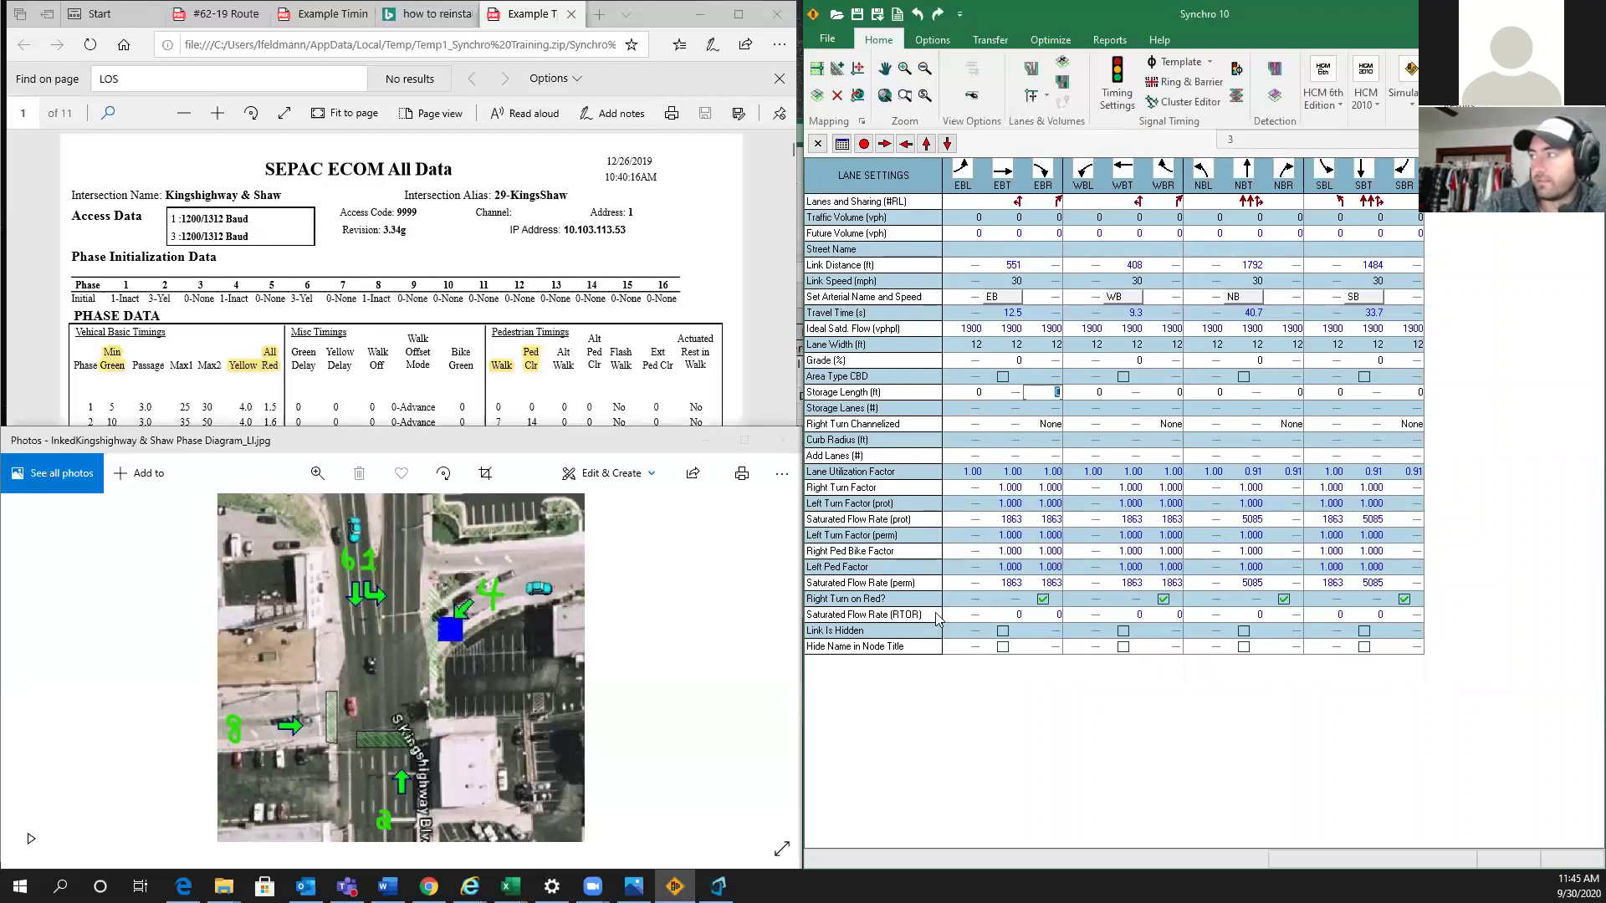
type("75")
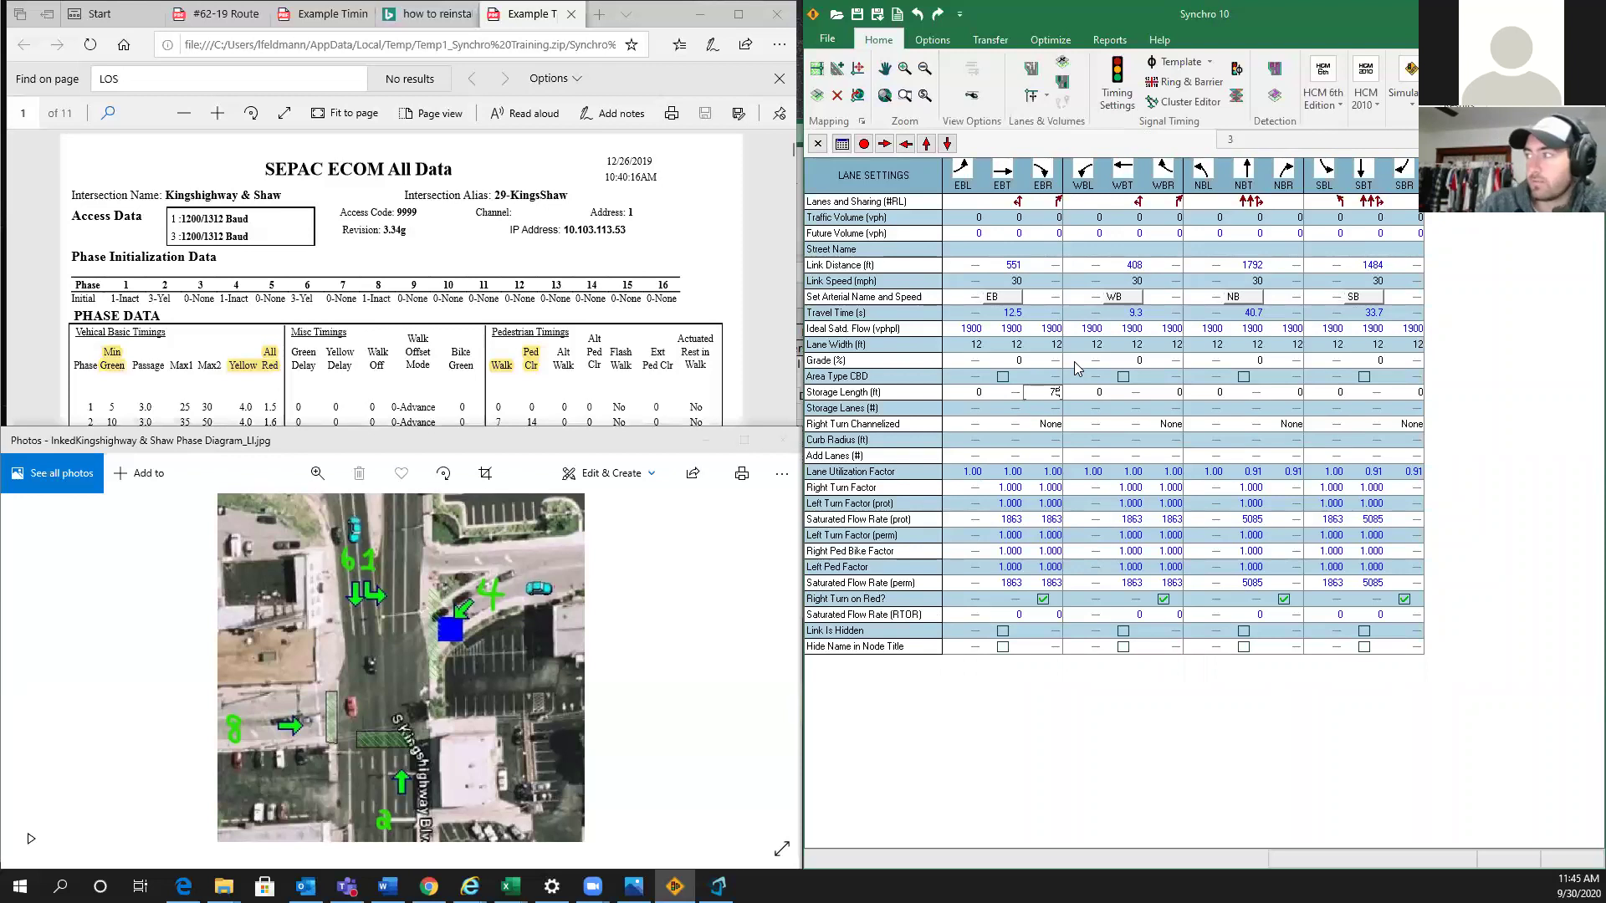
key("Tab")
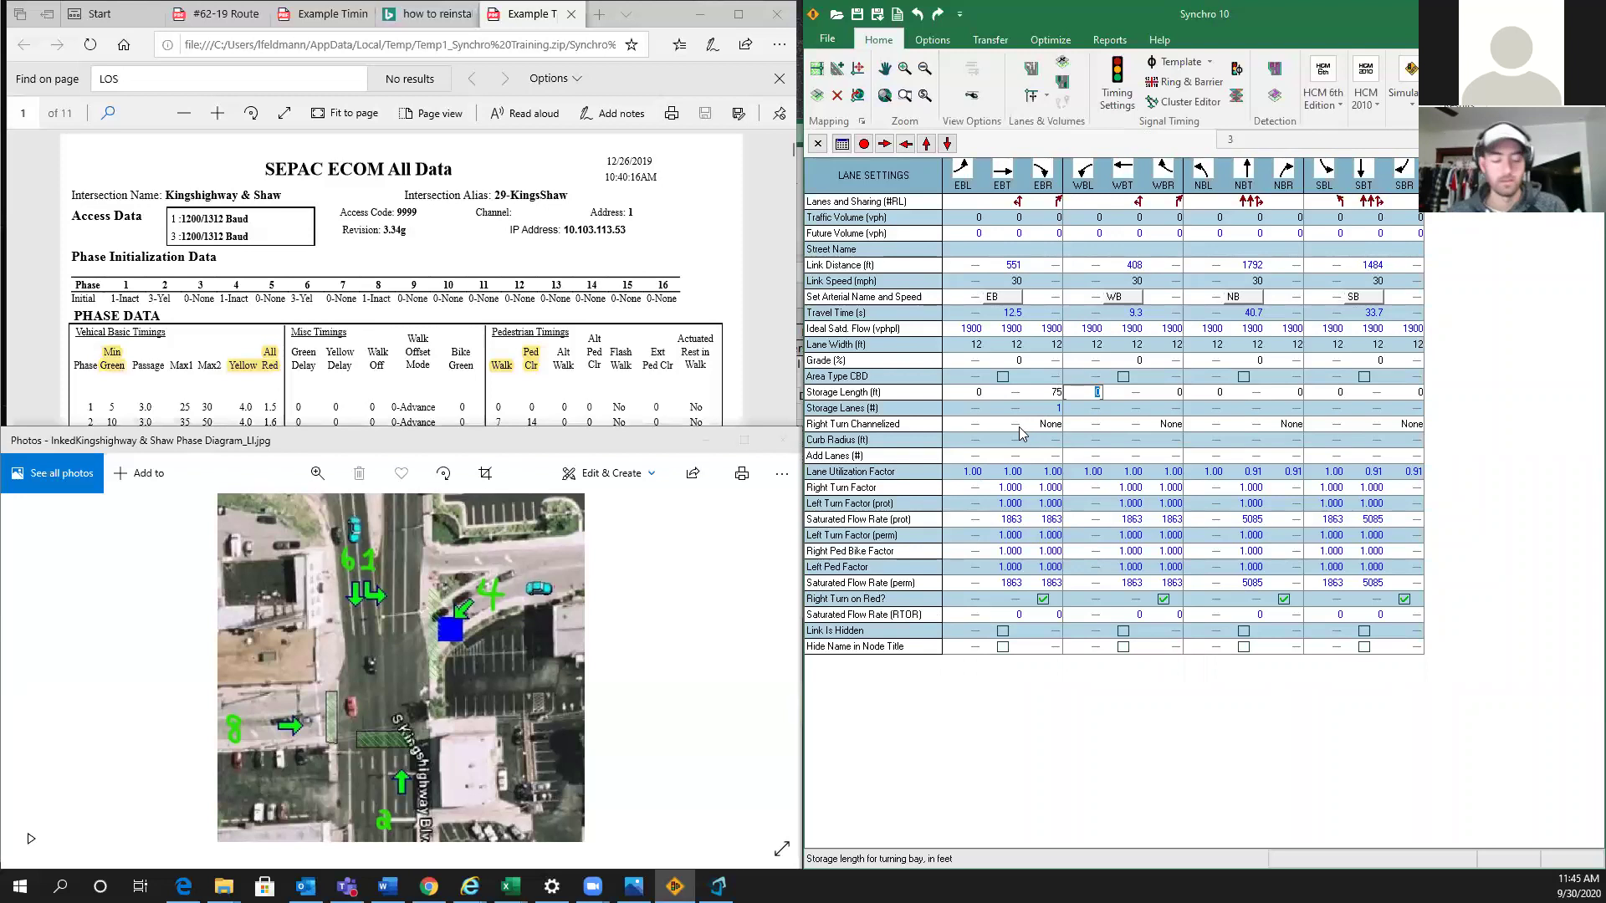
- Check the eastbound turn bay on the map and set the westbound right-turn storage length to 80 ft
left_click(825, 74)
scroll(1146, 516, "up", 4)
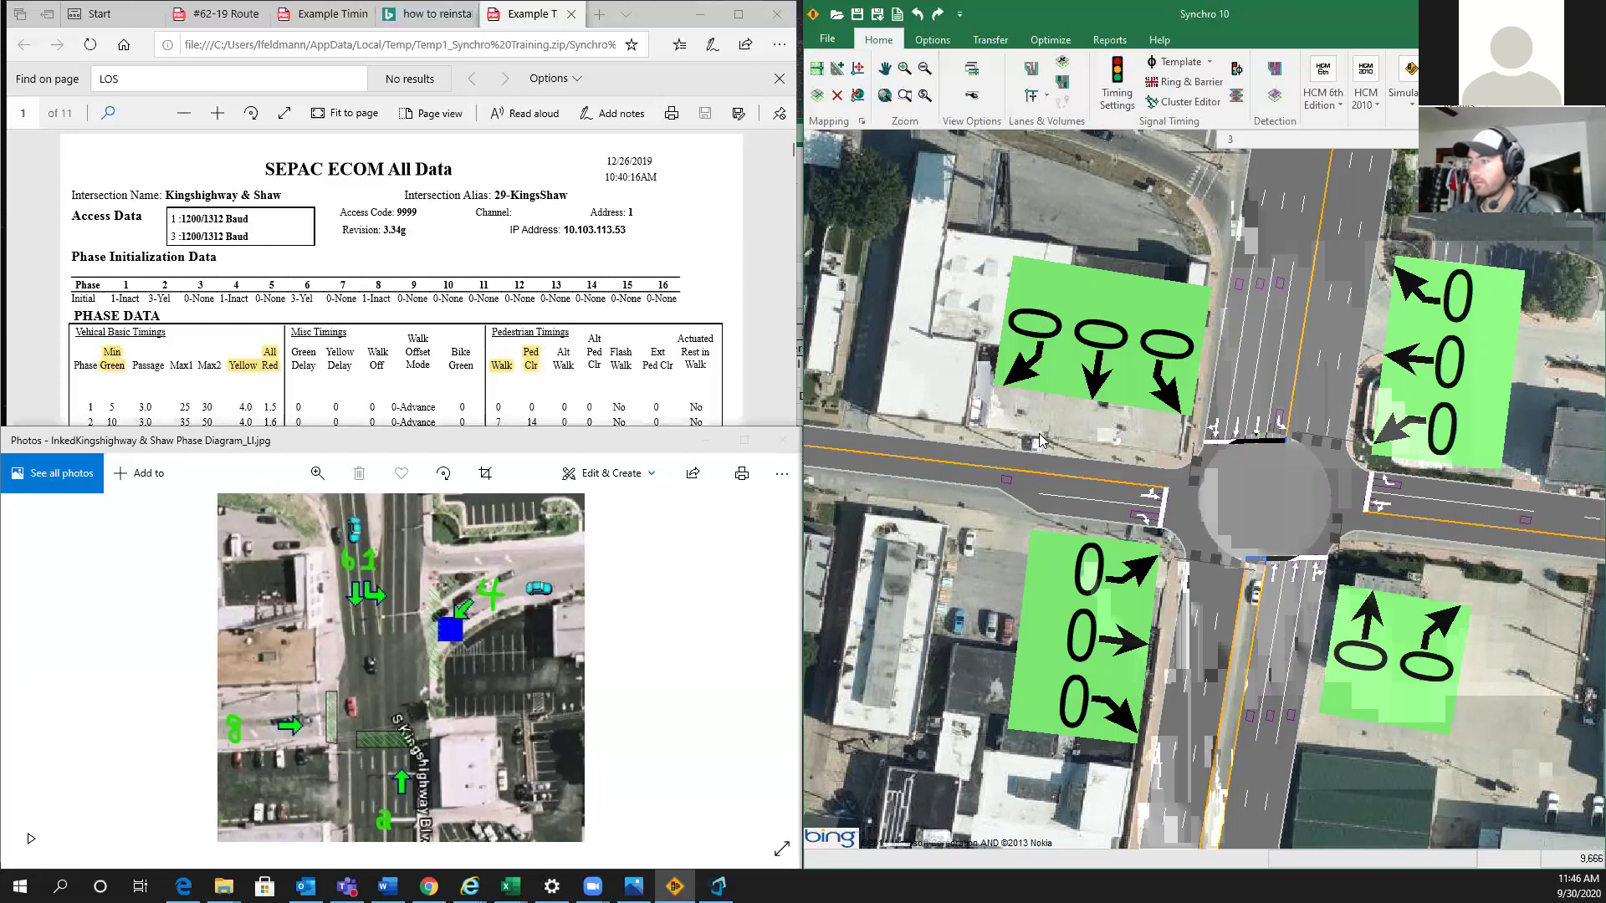
middle_click_drag(1165, 432, 1109, 435)
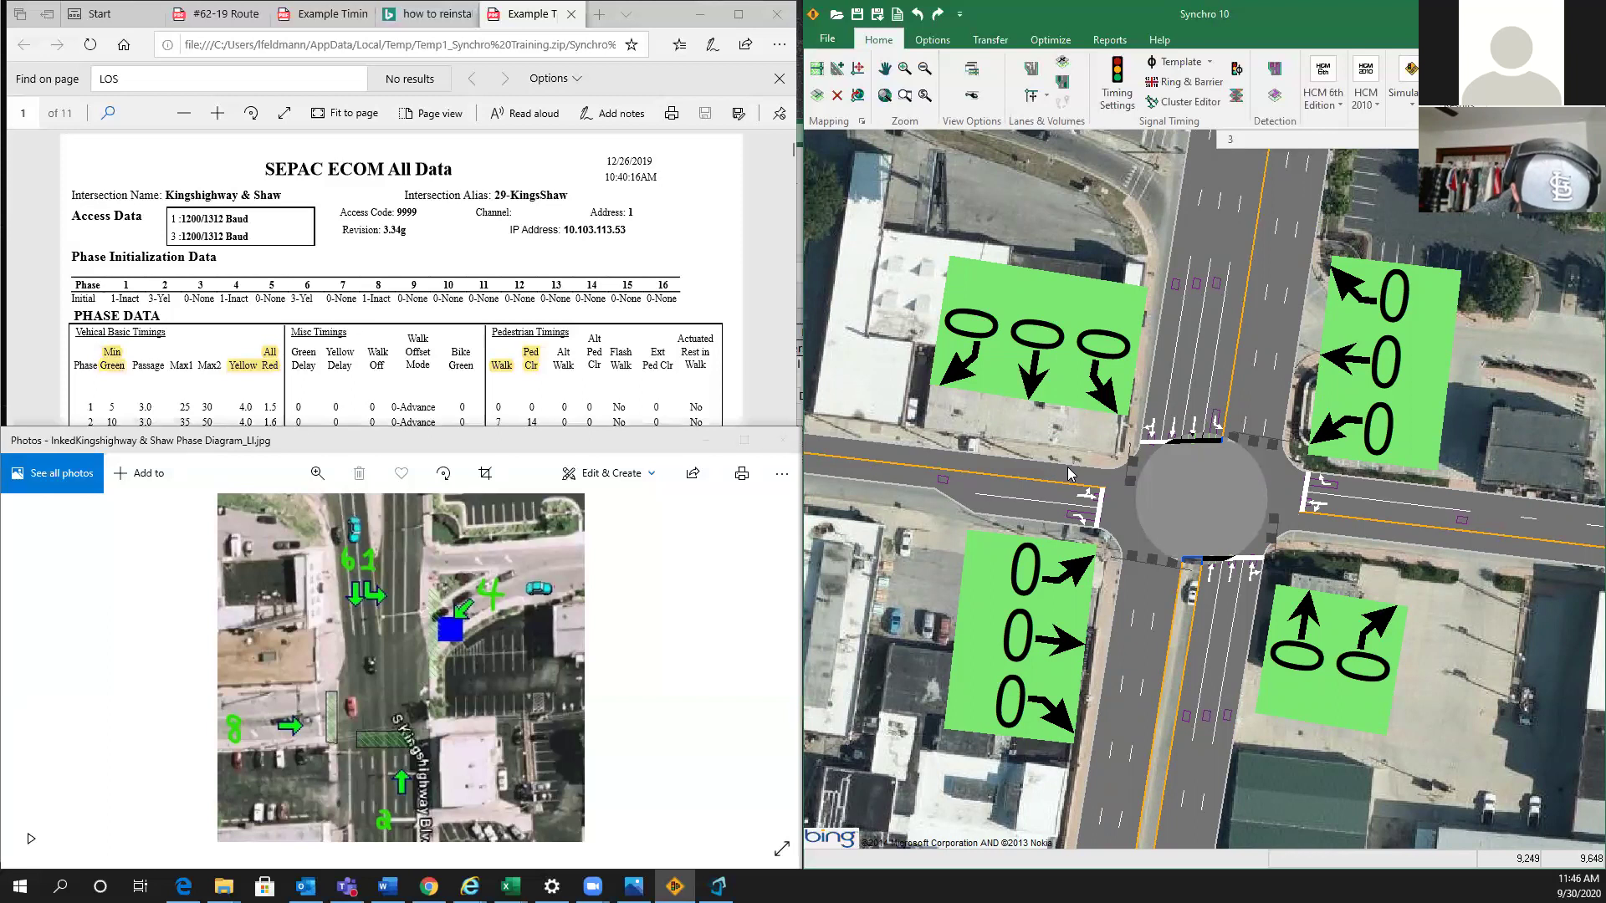
right_click(1230, 482)
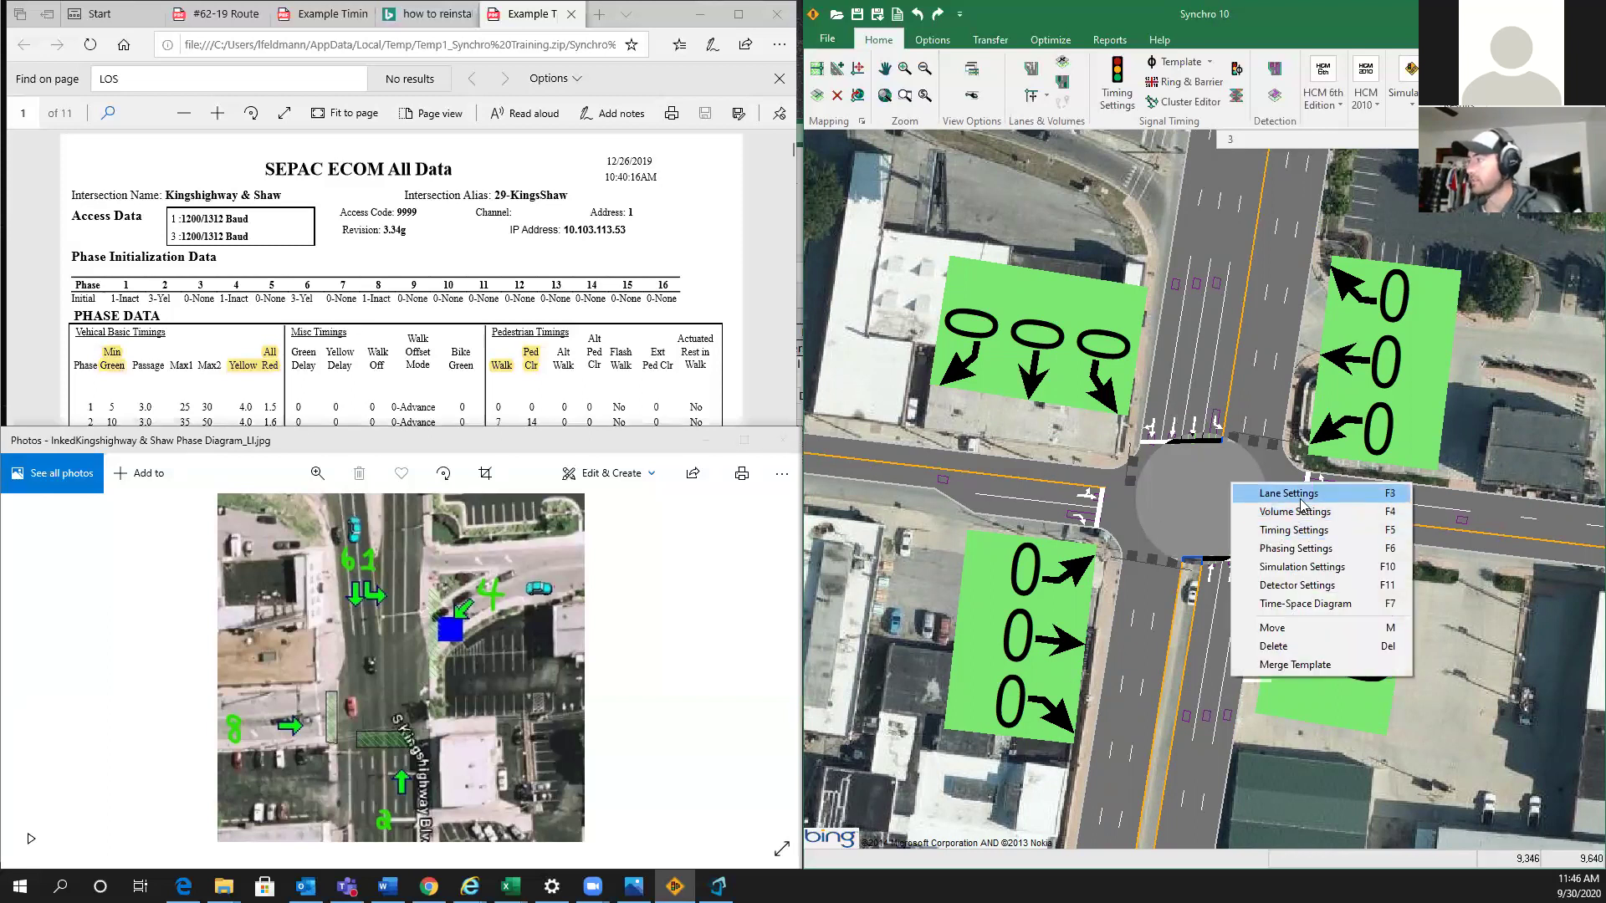
left_click(1299, 497)
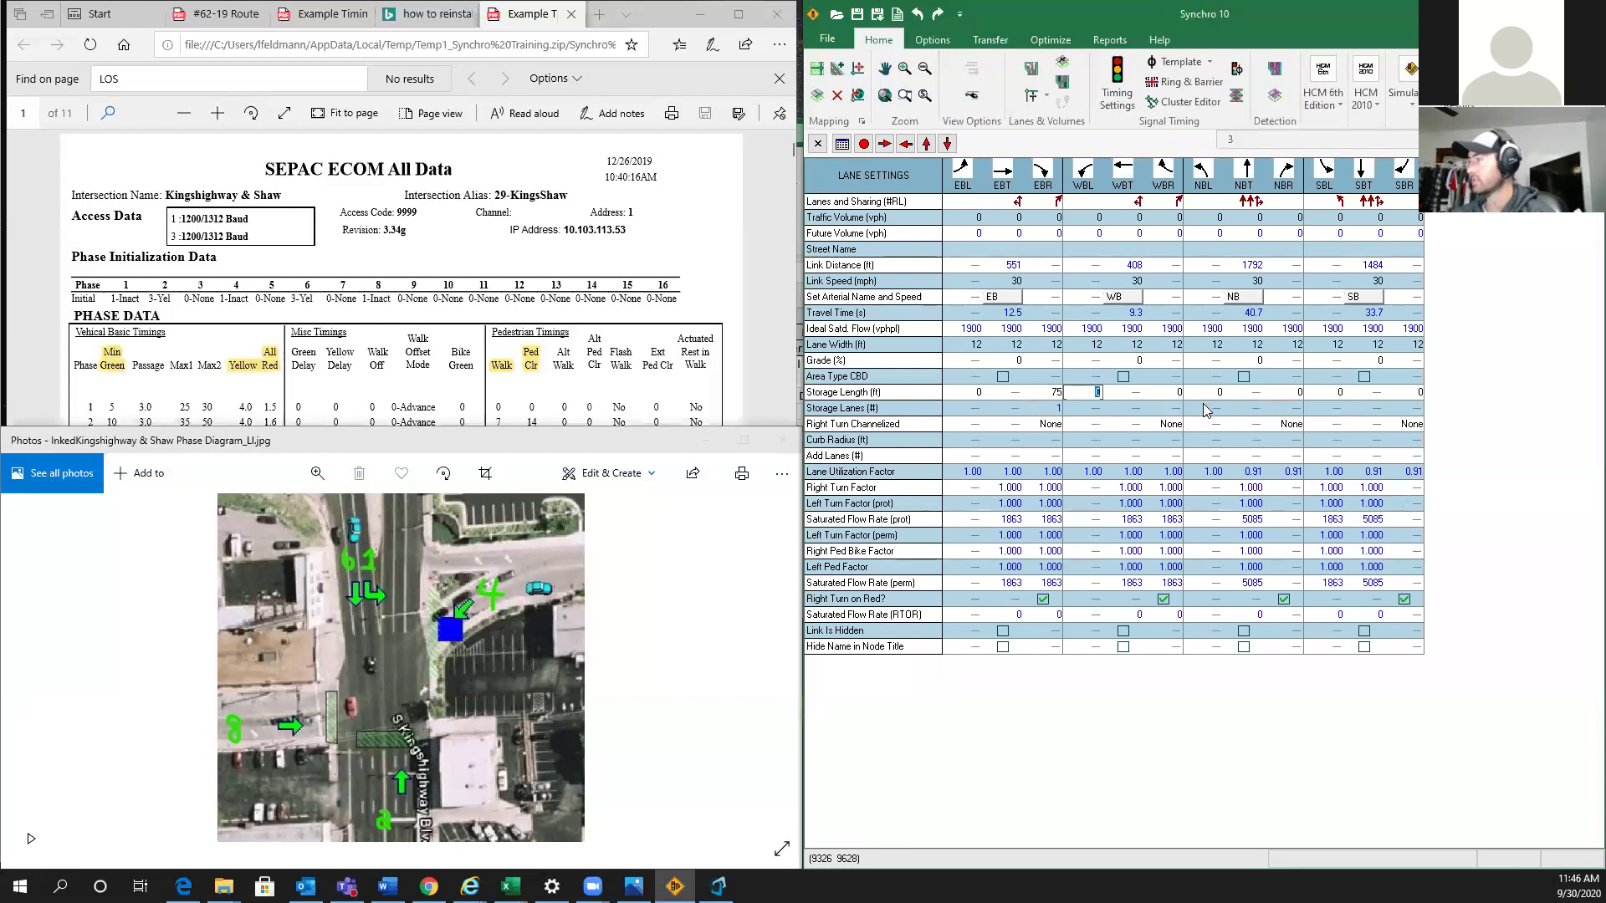
left_click(1178, 393)
type("80")
key("Tab")
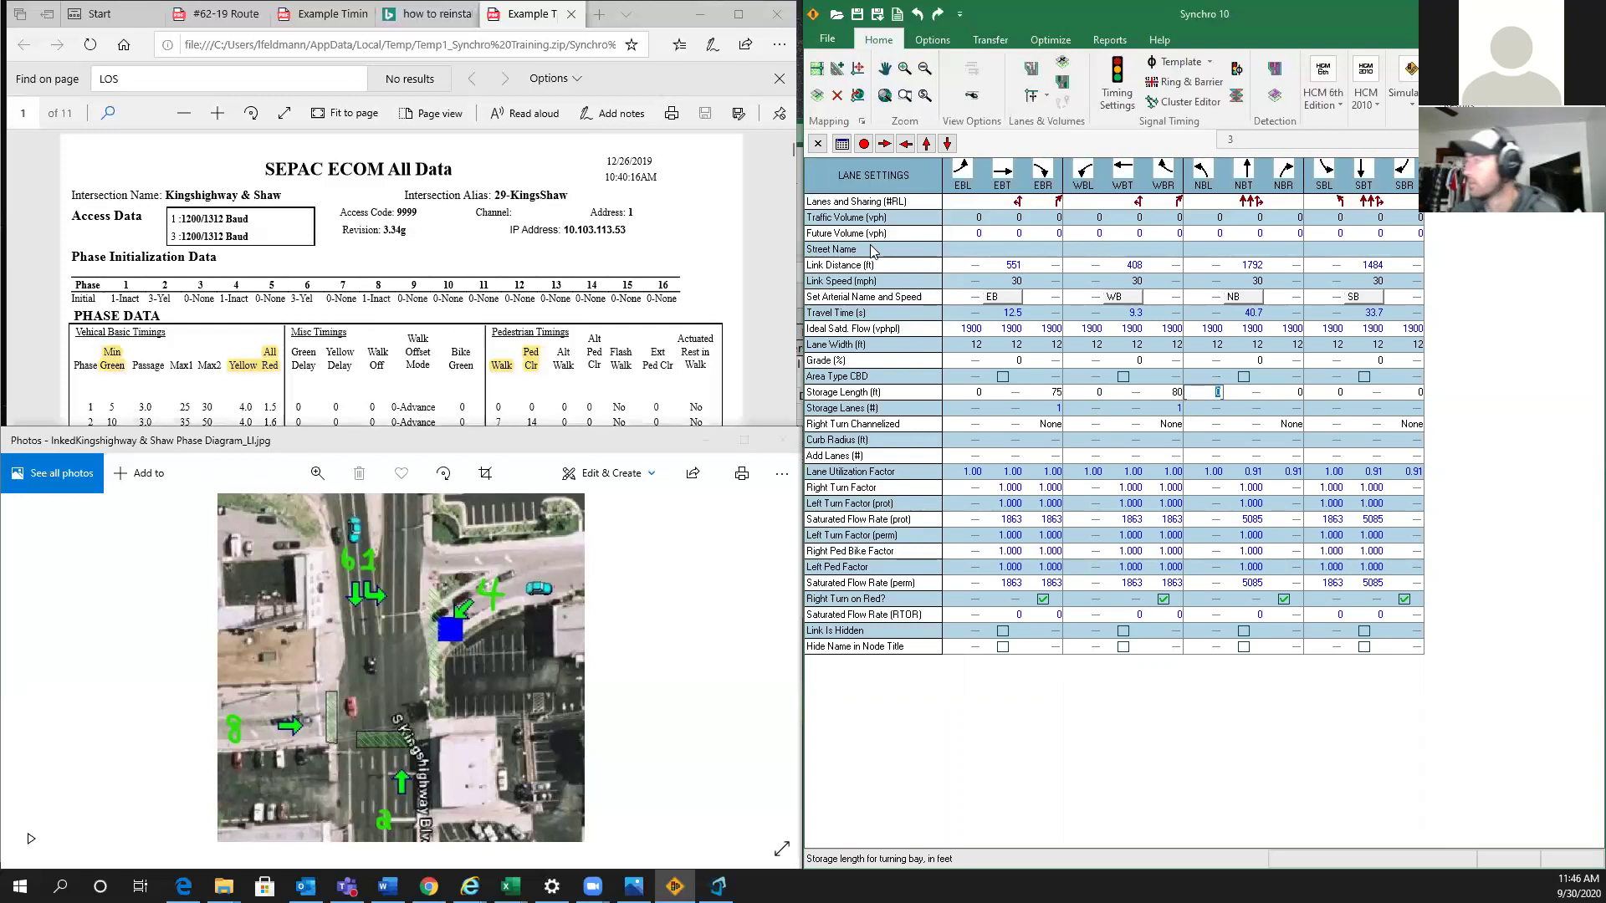
- Check the turn bays on the map and reopen the intersection's lane settings
left_click(817, 143)
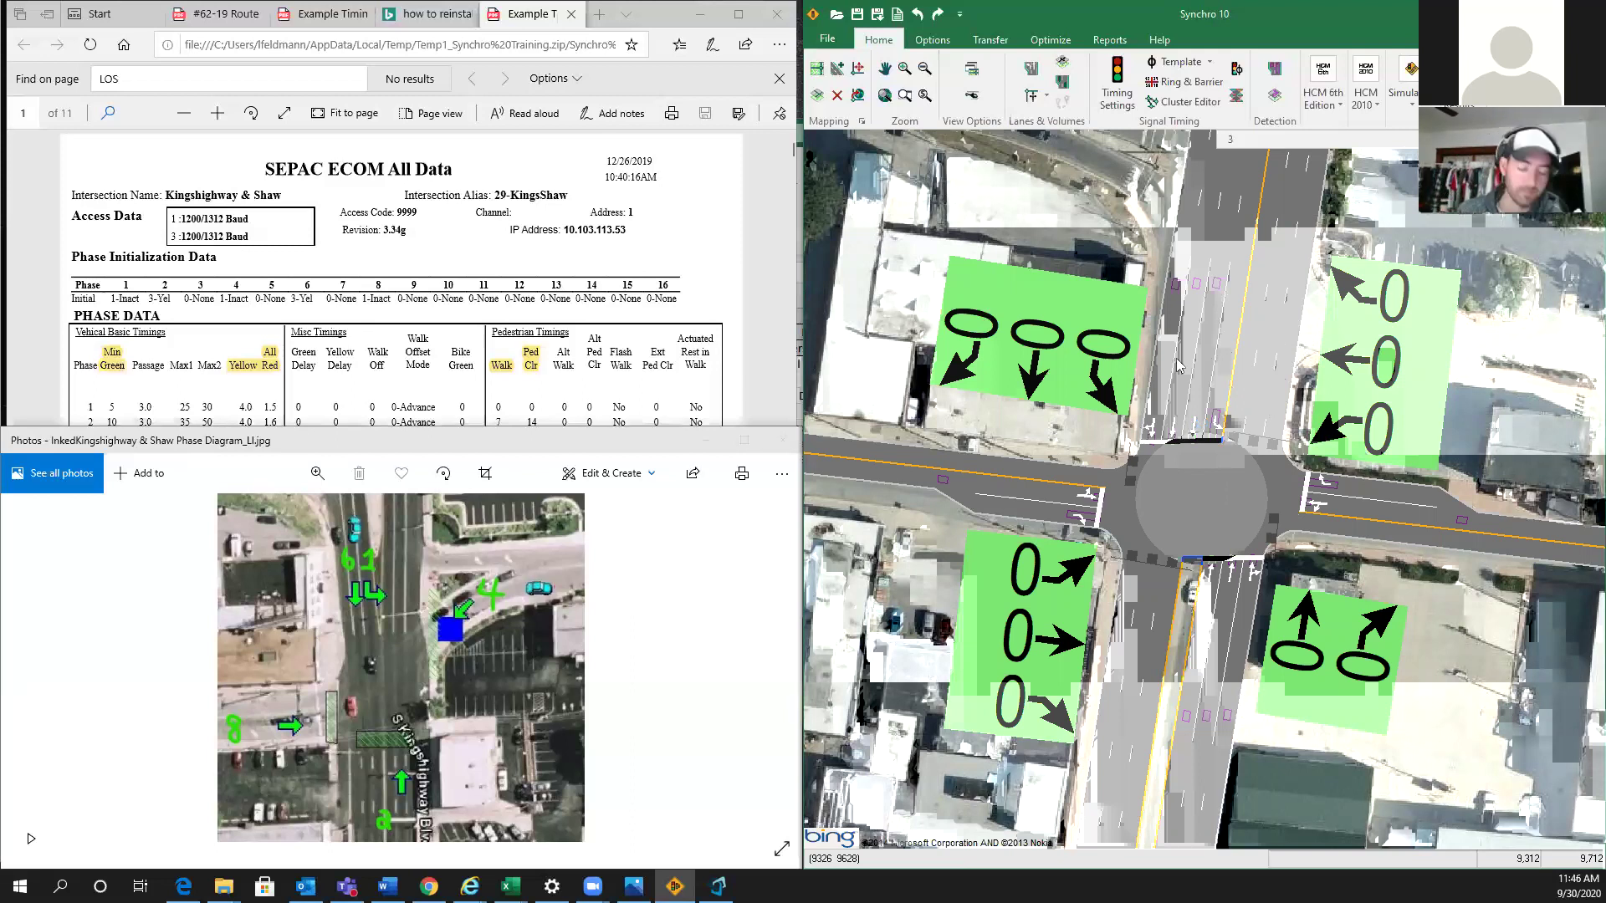
right_click(1181, 452)
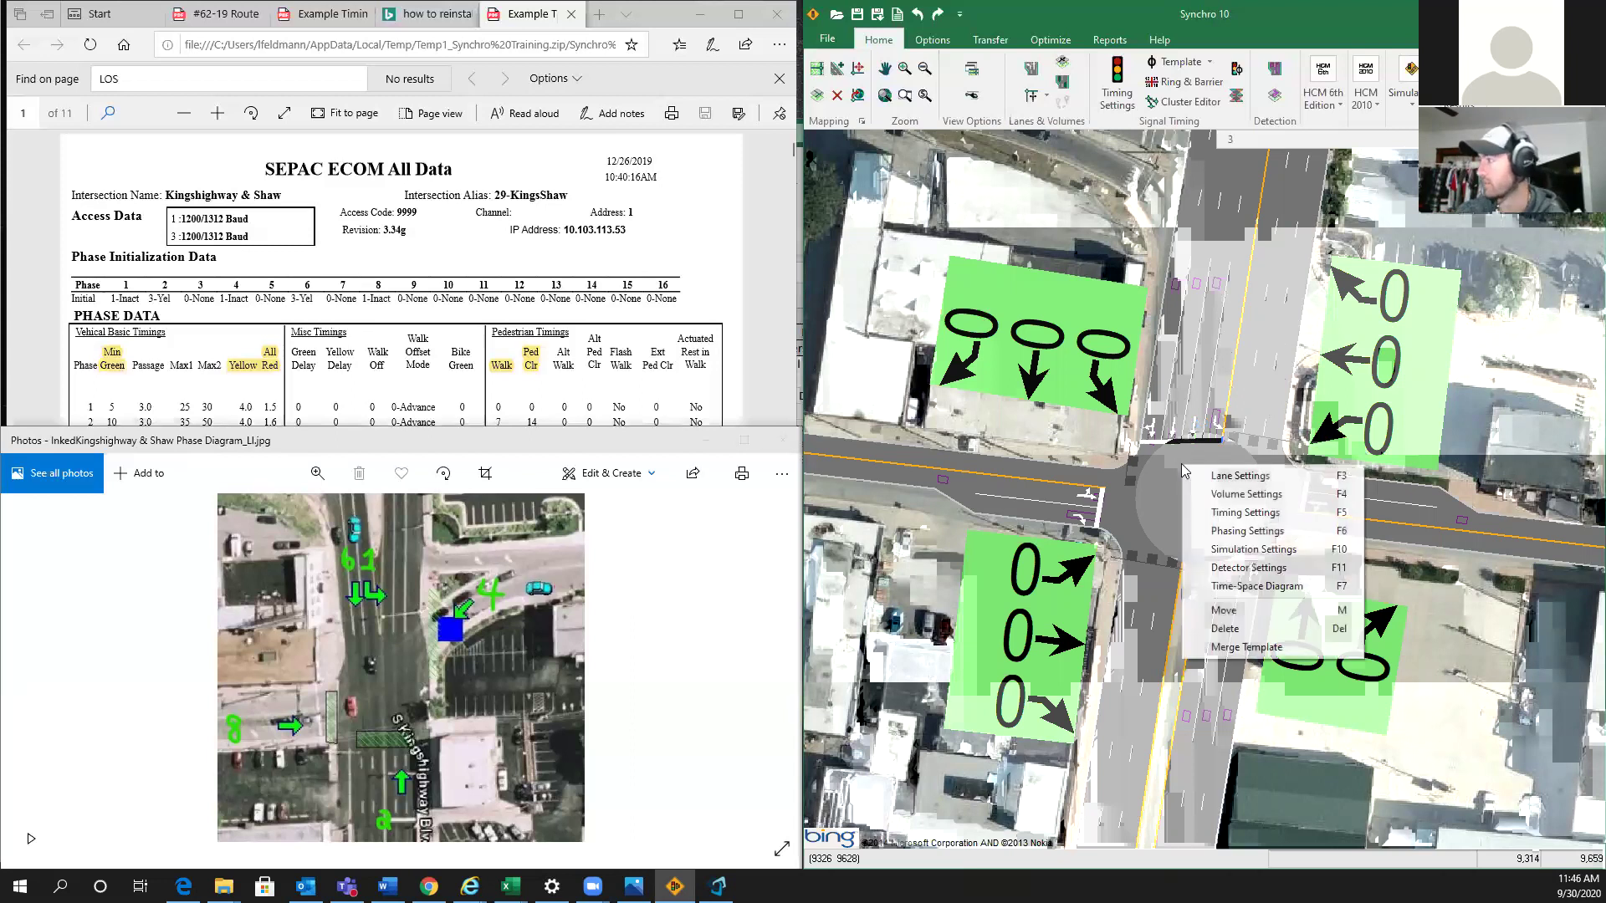
left_click(1248, 471)
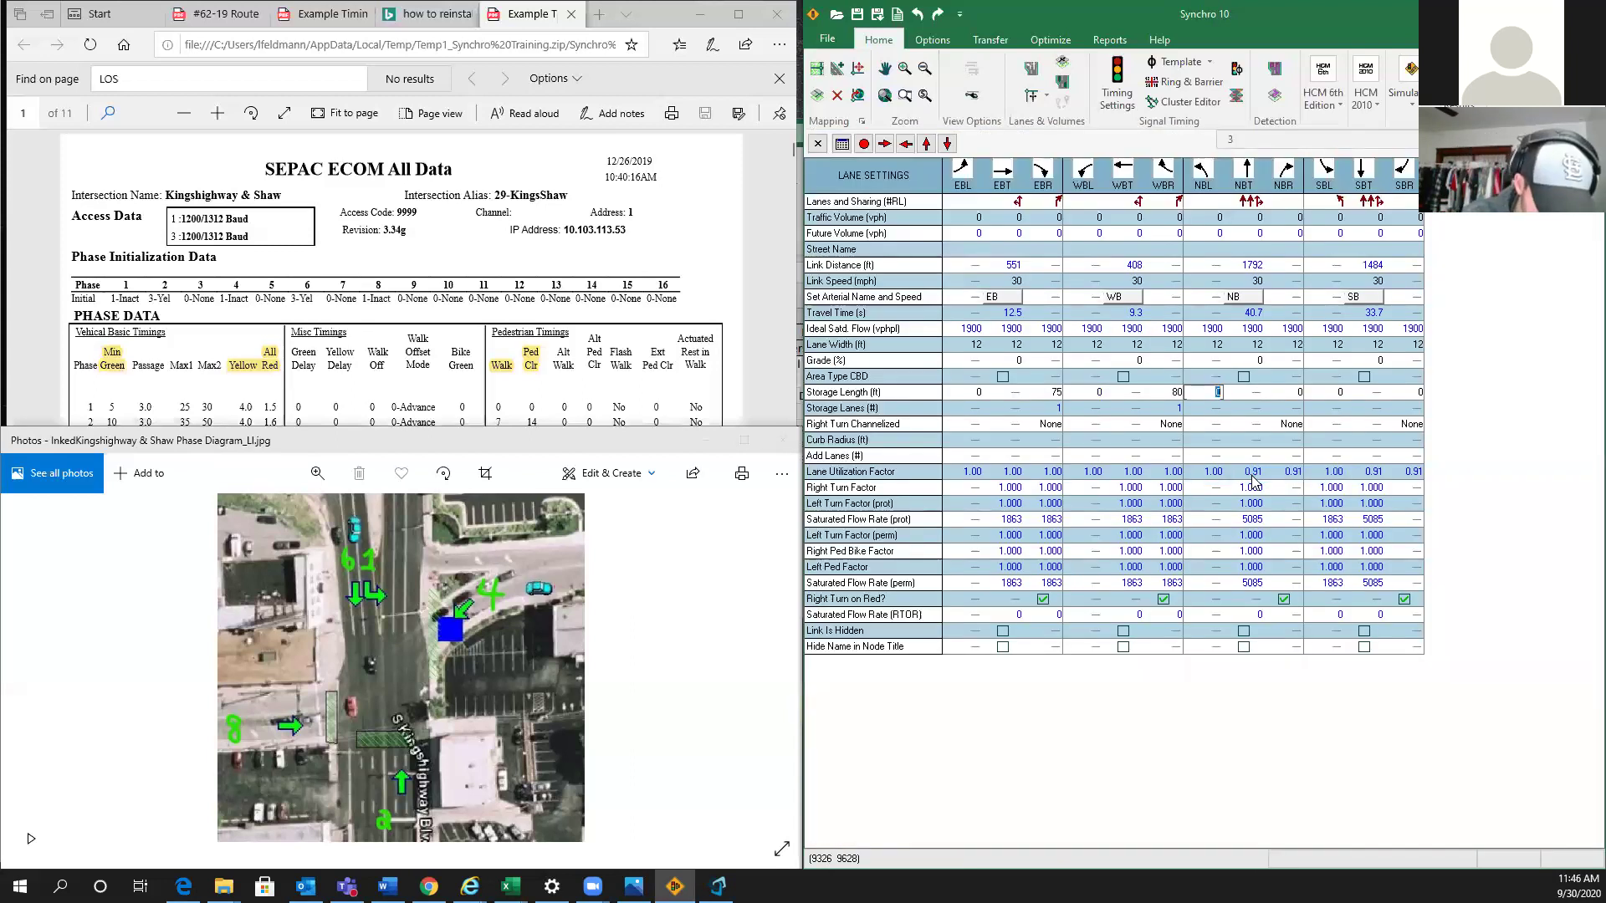